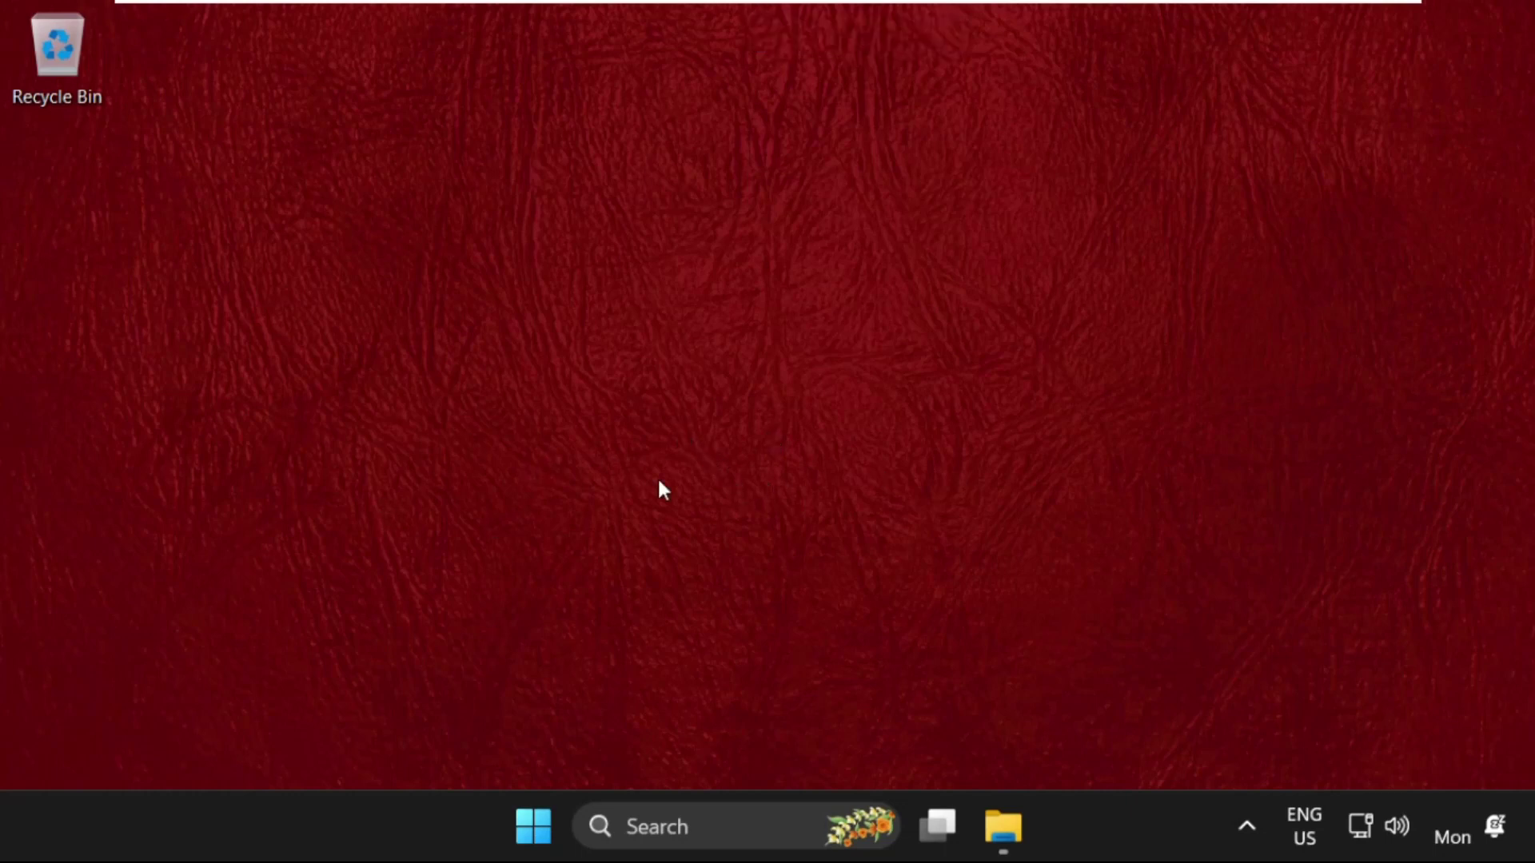
Launch Command Prompt as administrator via search and approve the UAC prompt.
{"action": "left_click", "coordinate": [735, 825]}
{"action": "type", "text": "c"}
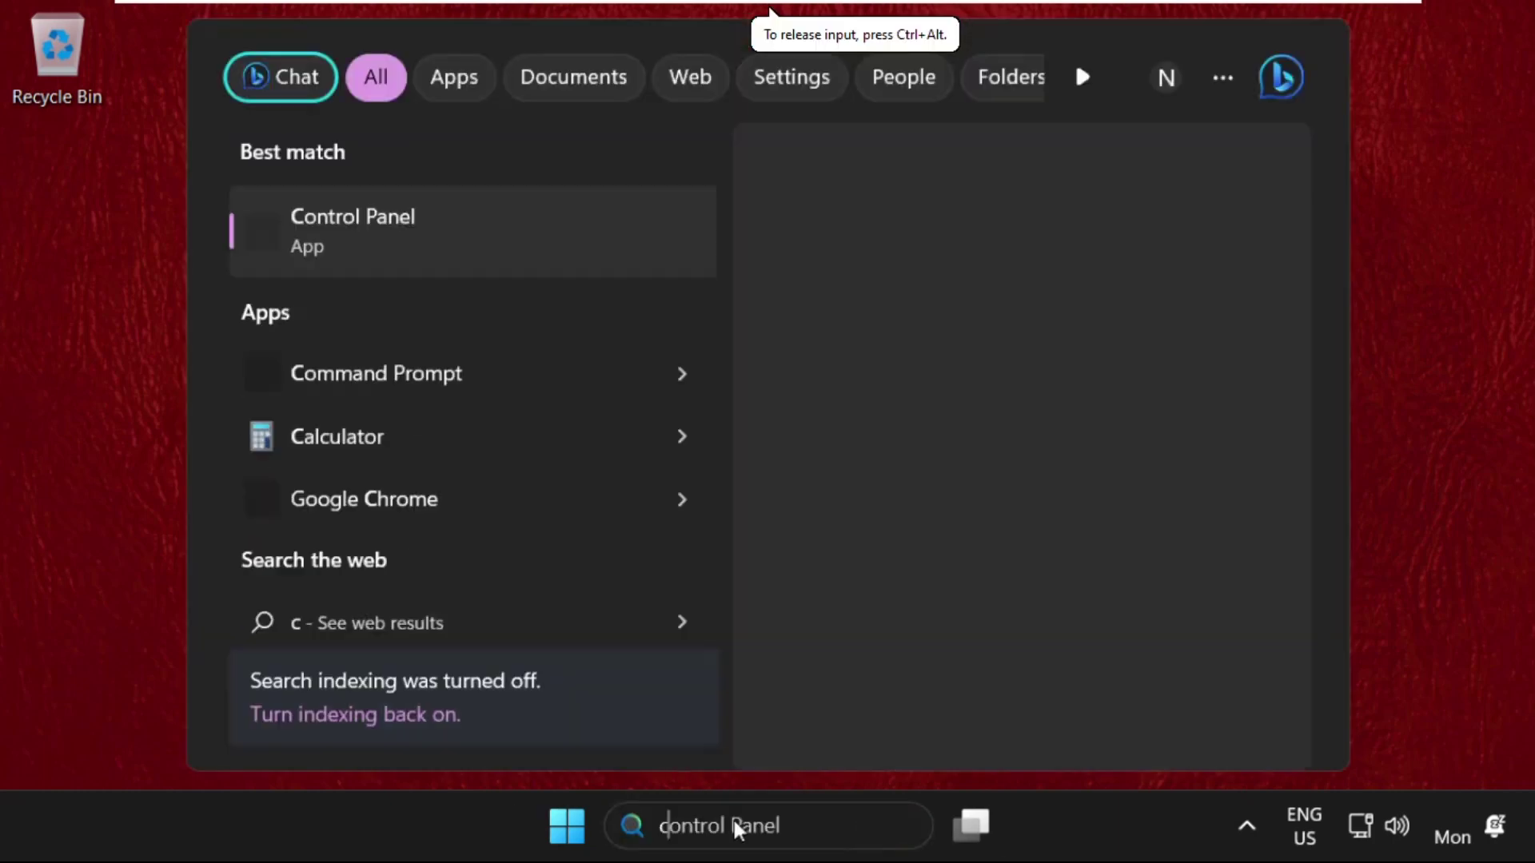
{"action": "type", "text": "md"}
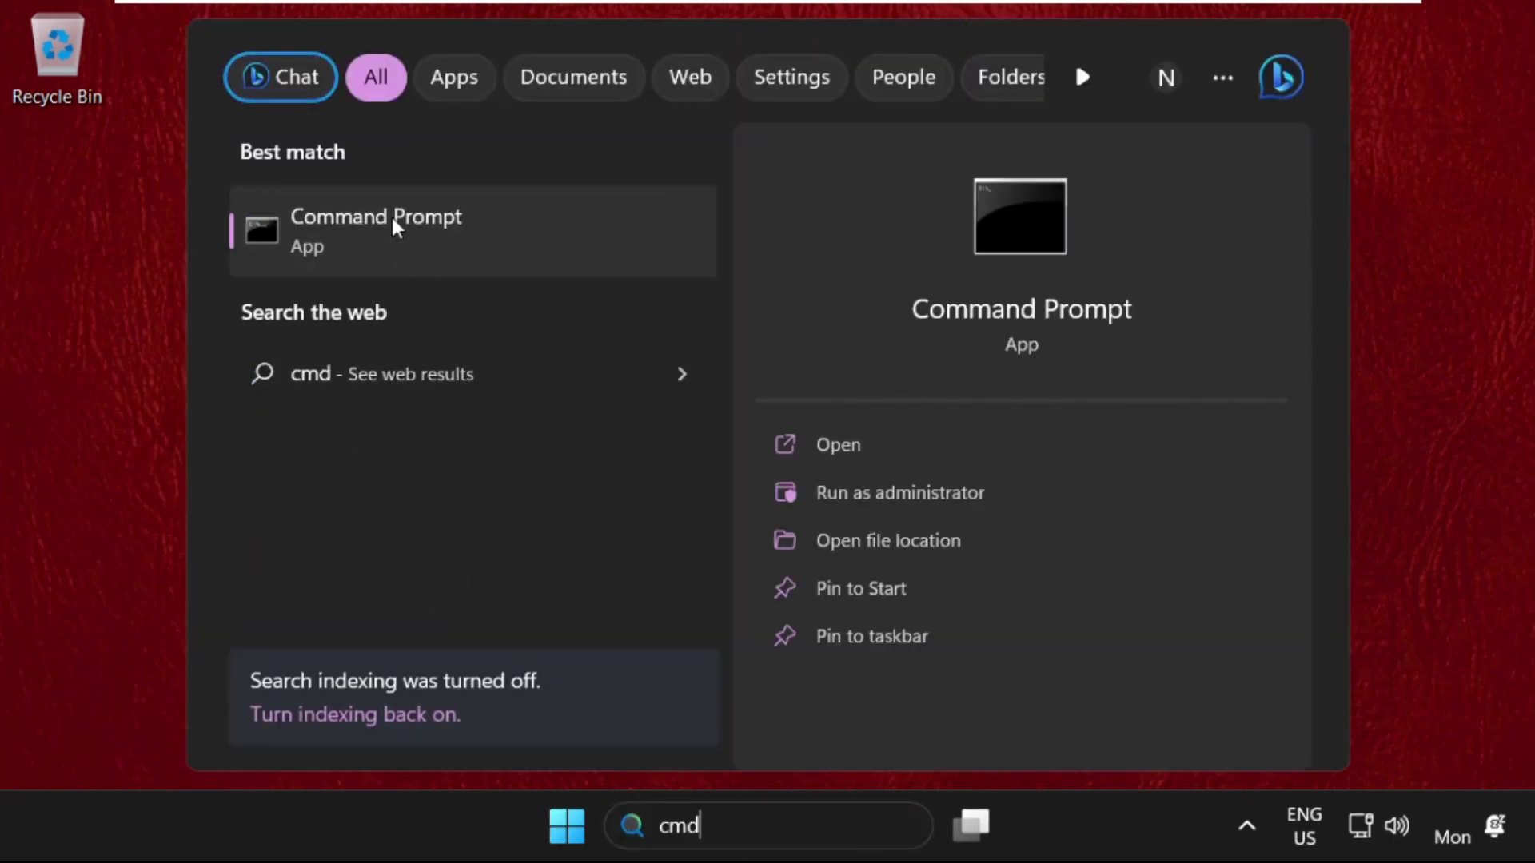
{"action": "right_click", "coordinate": [390, 215]}
{"action": "left_click", "coordinate": [459, 255]}
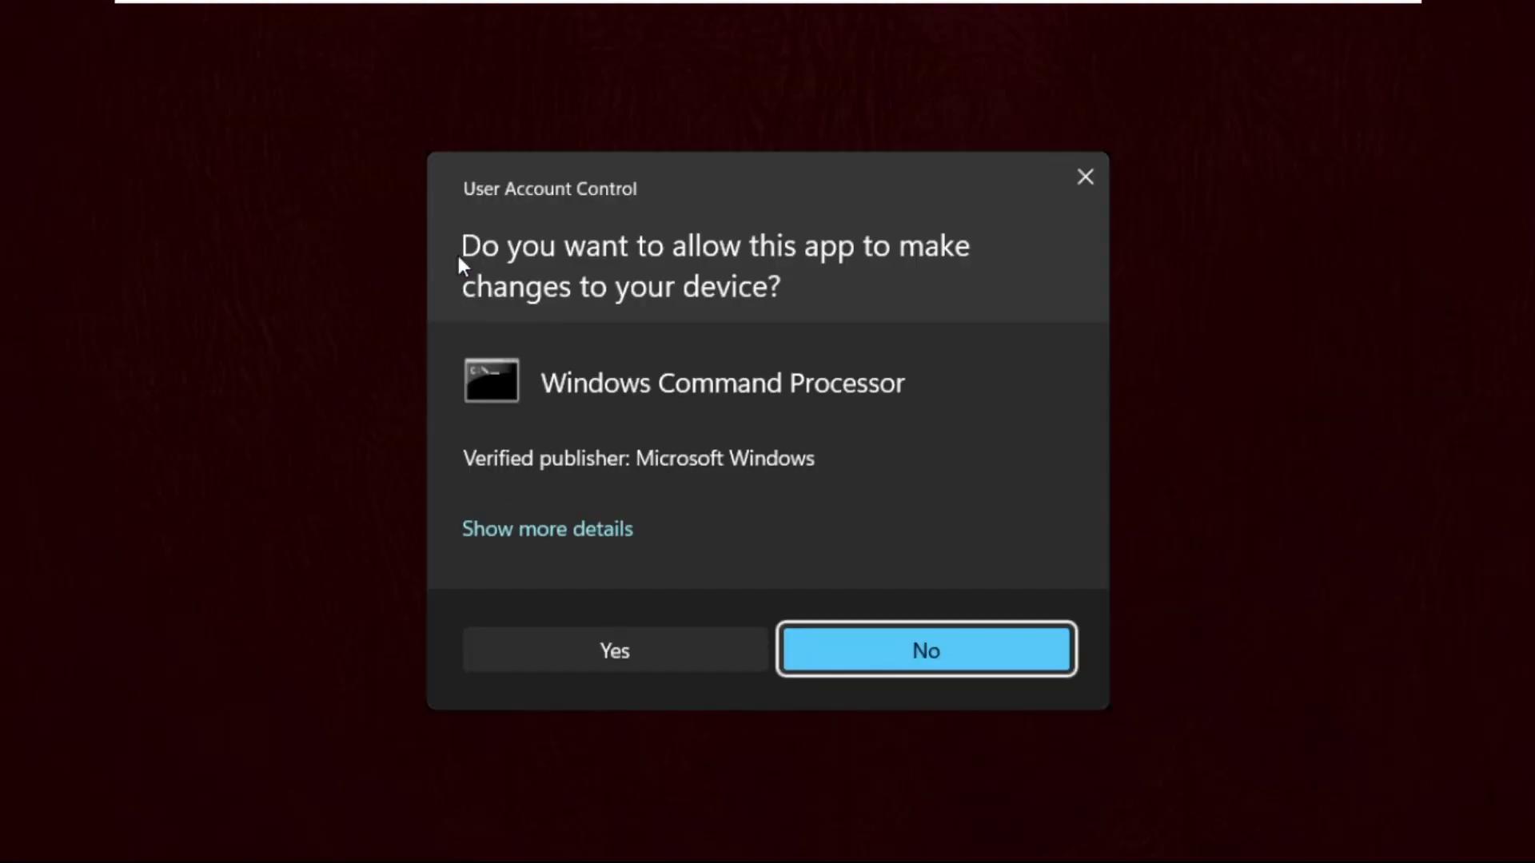
{"action": "left_click", "coordinate": [614, 644]}
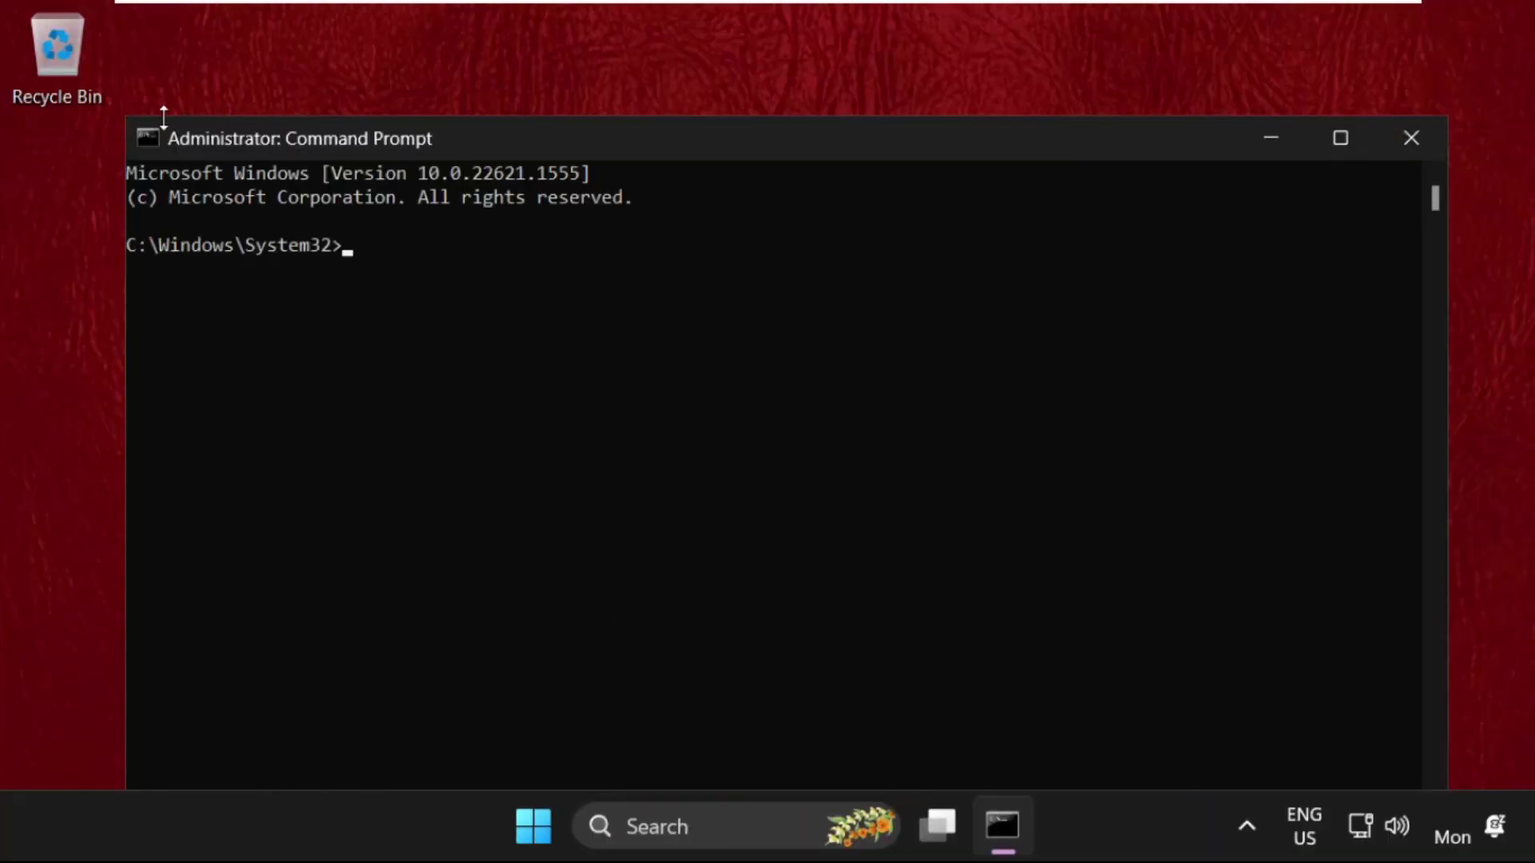
Run sfc /scanfile and /verifyfile on ieframe.dll, find no violations, then exit.
{"action": "mouse_move", "coordinate": [125, 116]}
{"action": "left_mouse_down"}
{"action": "mouse_move", "coordinate": [241, 245]}
{"action": "mouse_move", "coordinate": [411, 498]}
{"action": "left_mouse_up"}
{"action": "mouse_move", "coordinate": [609, 528]}
{"action": "left_mouse_down"}
{"action": "mouse_move", "coordinate": [631, 476]}
{"action": "mouse_move", "coordinate": [525, 133]}
{"action": "left_mouse_up"}
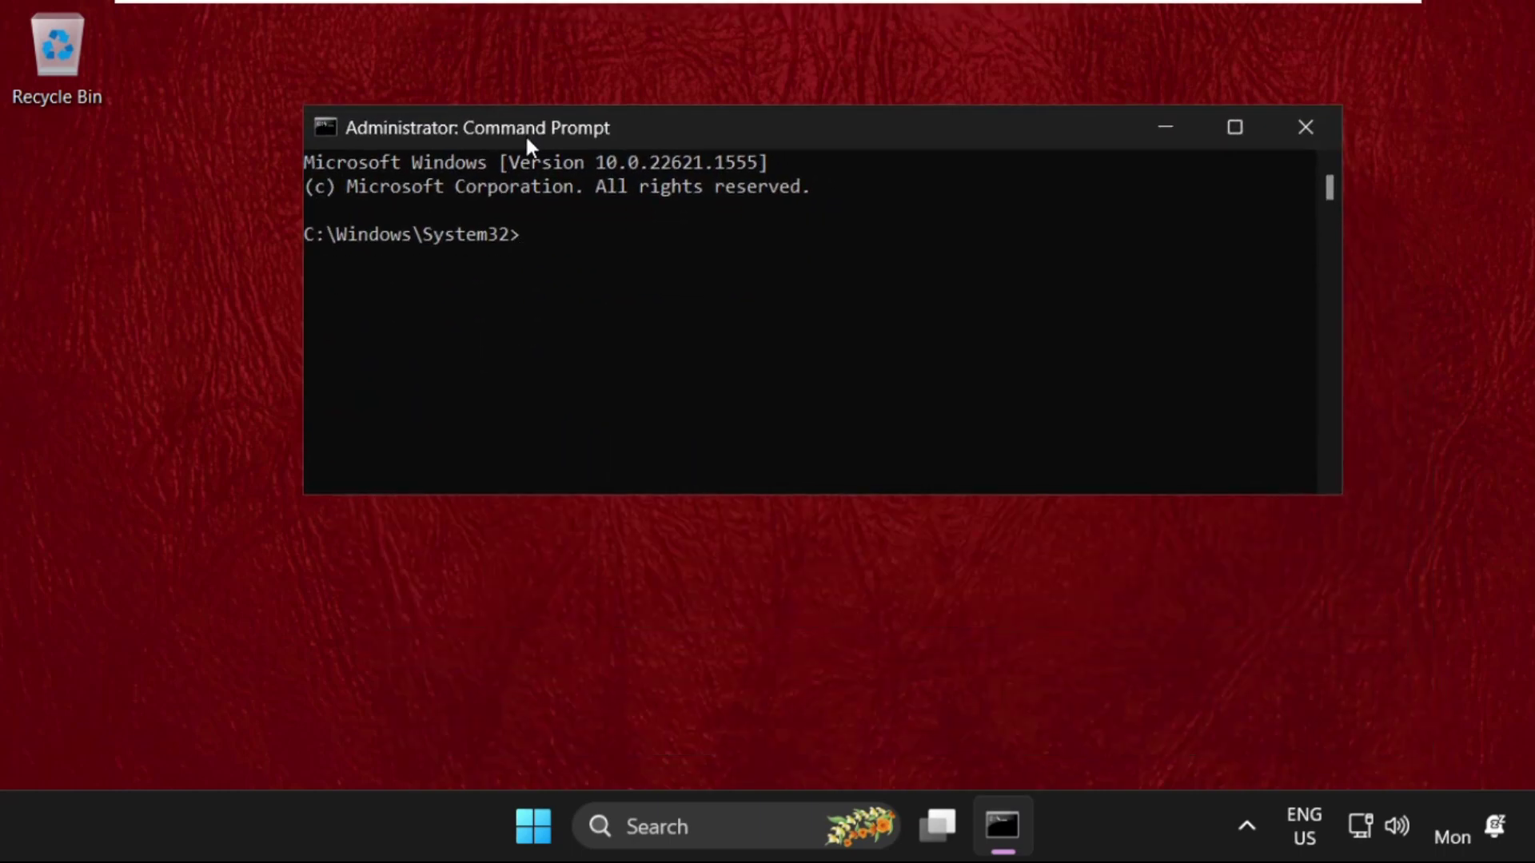
{"action": "type", "text": "sfc /scan"}
{"action": "type", "text": "file=c:\\wi"}
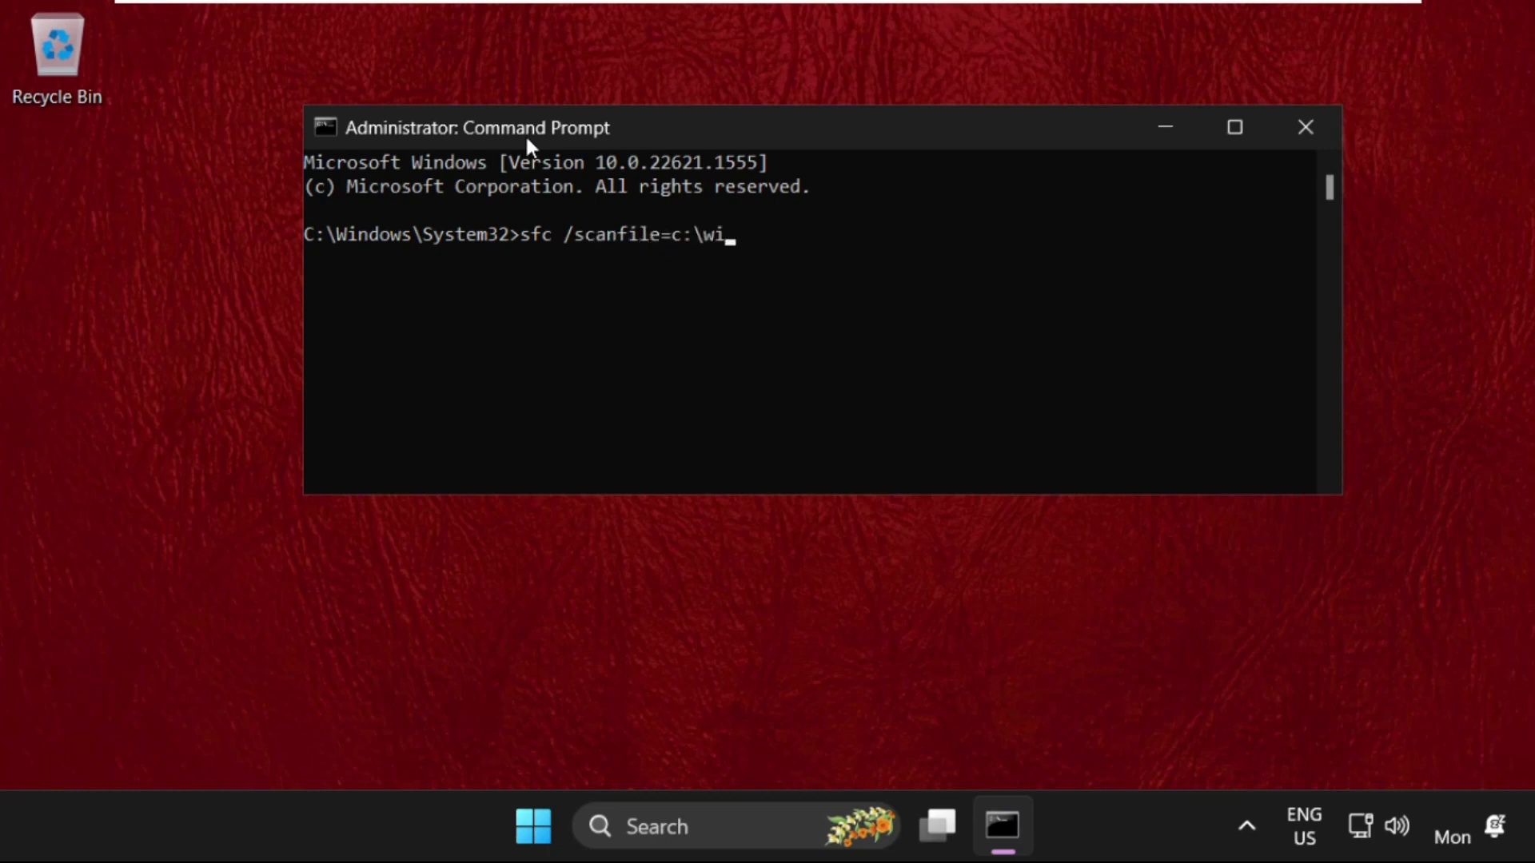
{"action": "type", "text": "ndows\\system32\\ie"}
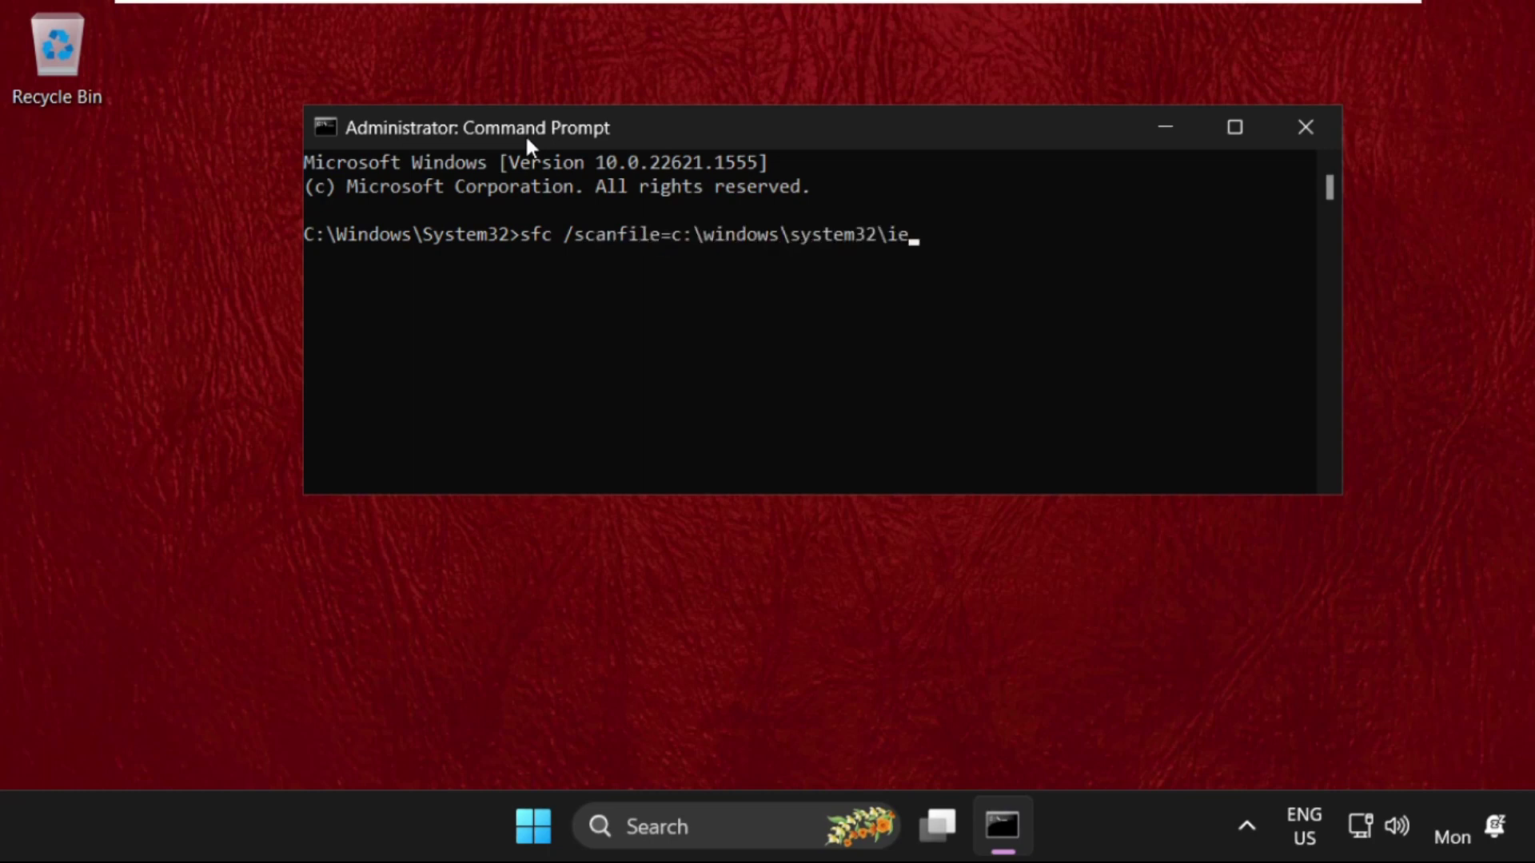
{"action": "type", "text": "frame.dll"}
{"action": "key", "text": "Return"}
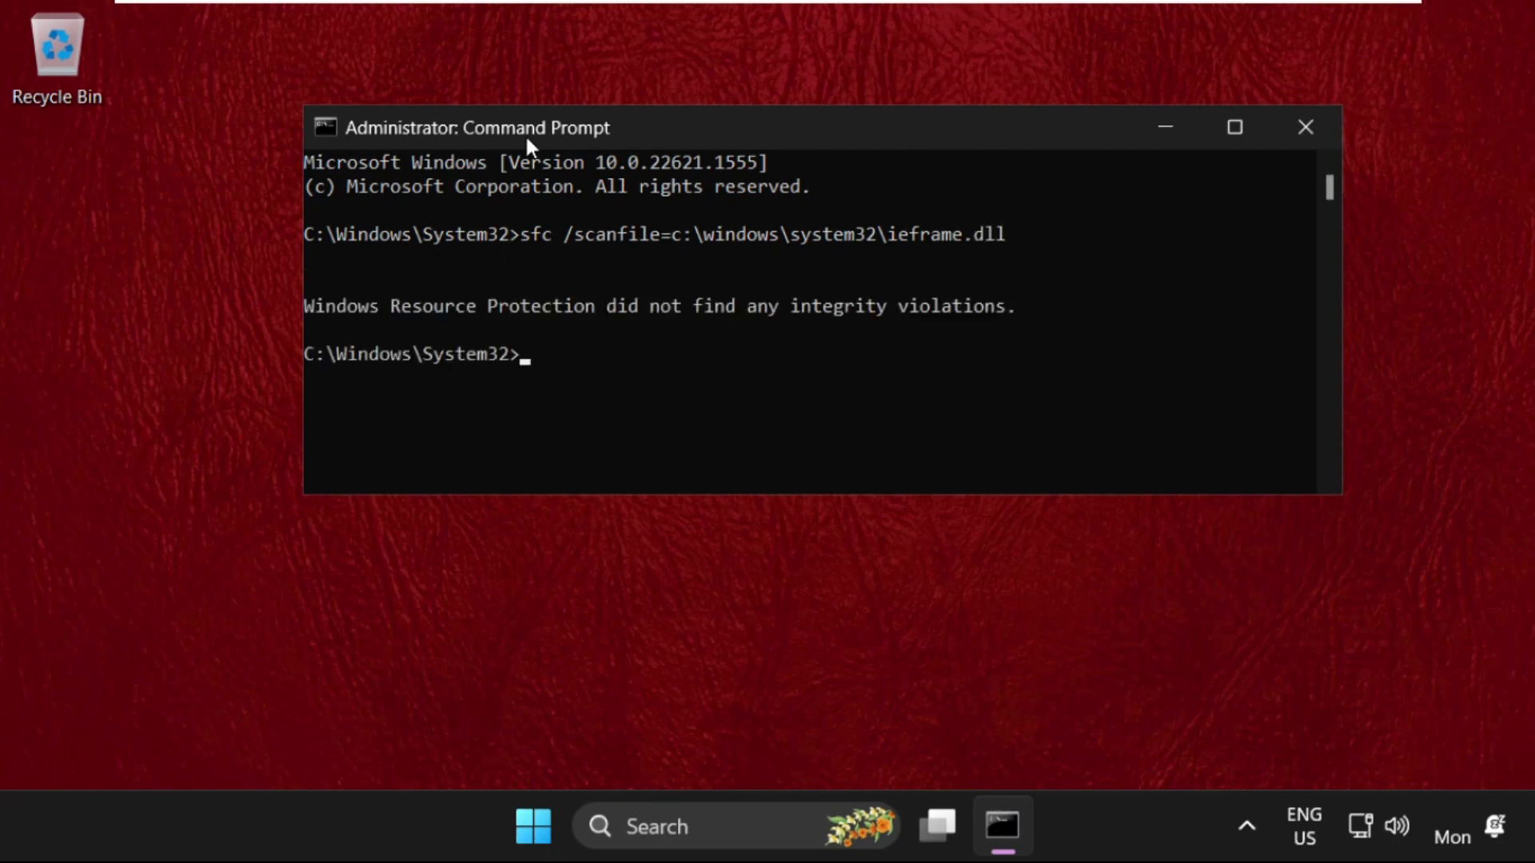
{"action": "type", "text": "sfc"}
{"action": "type", "text": " /verifyfile=c:\\windows\\sy"}
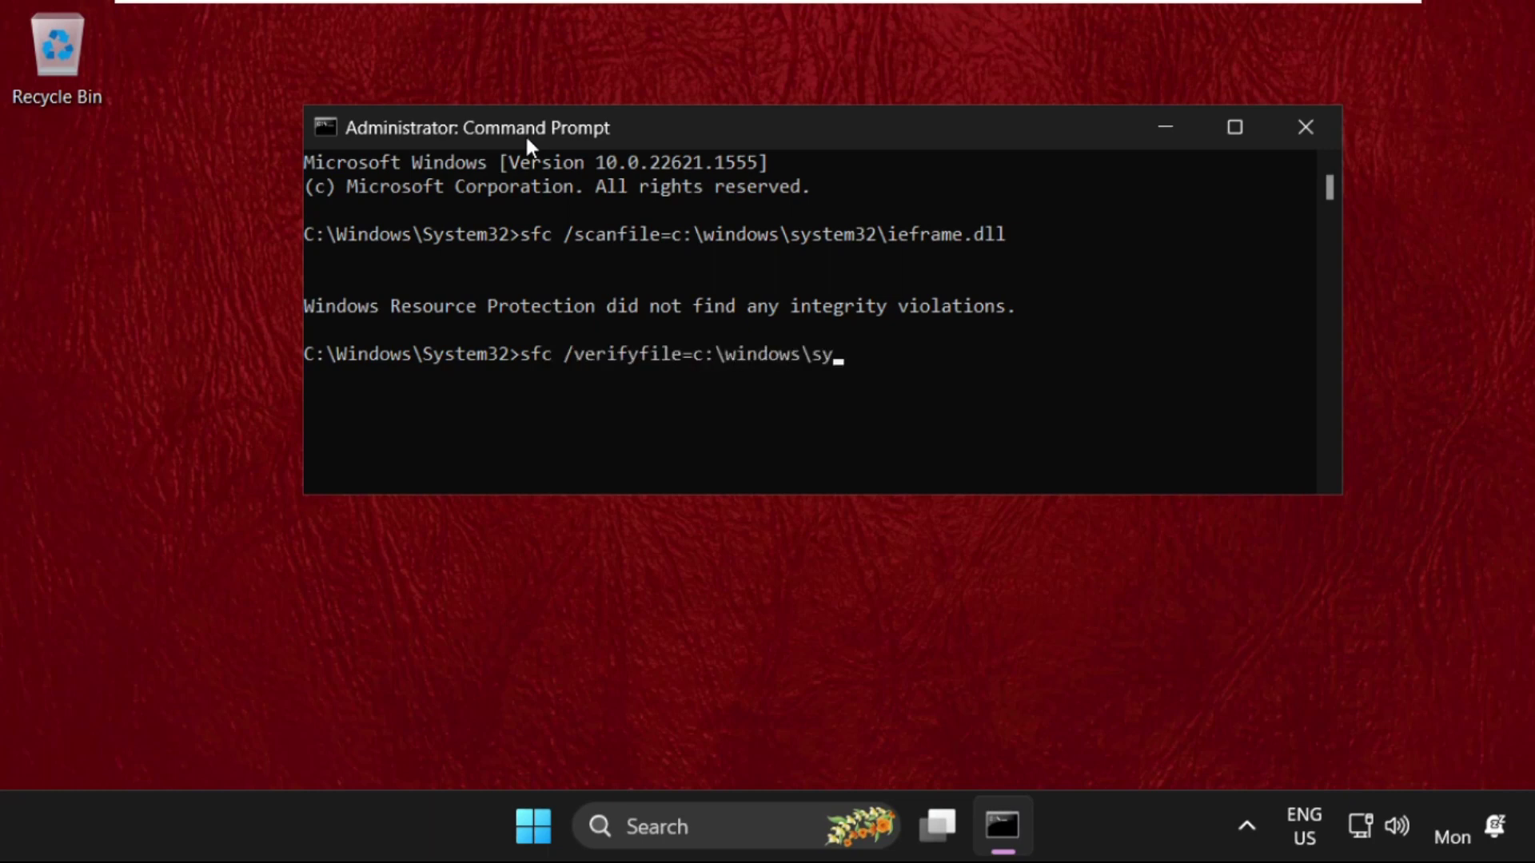
{"action": "type", "text": "stem32\\ieframe"}
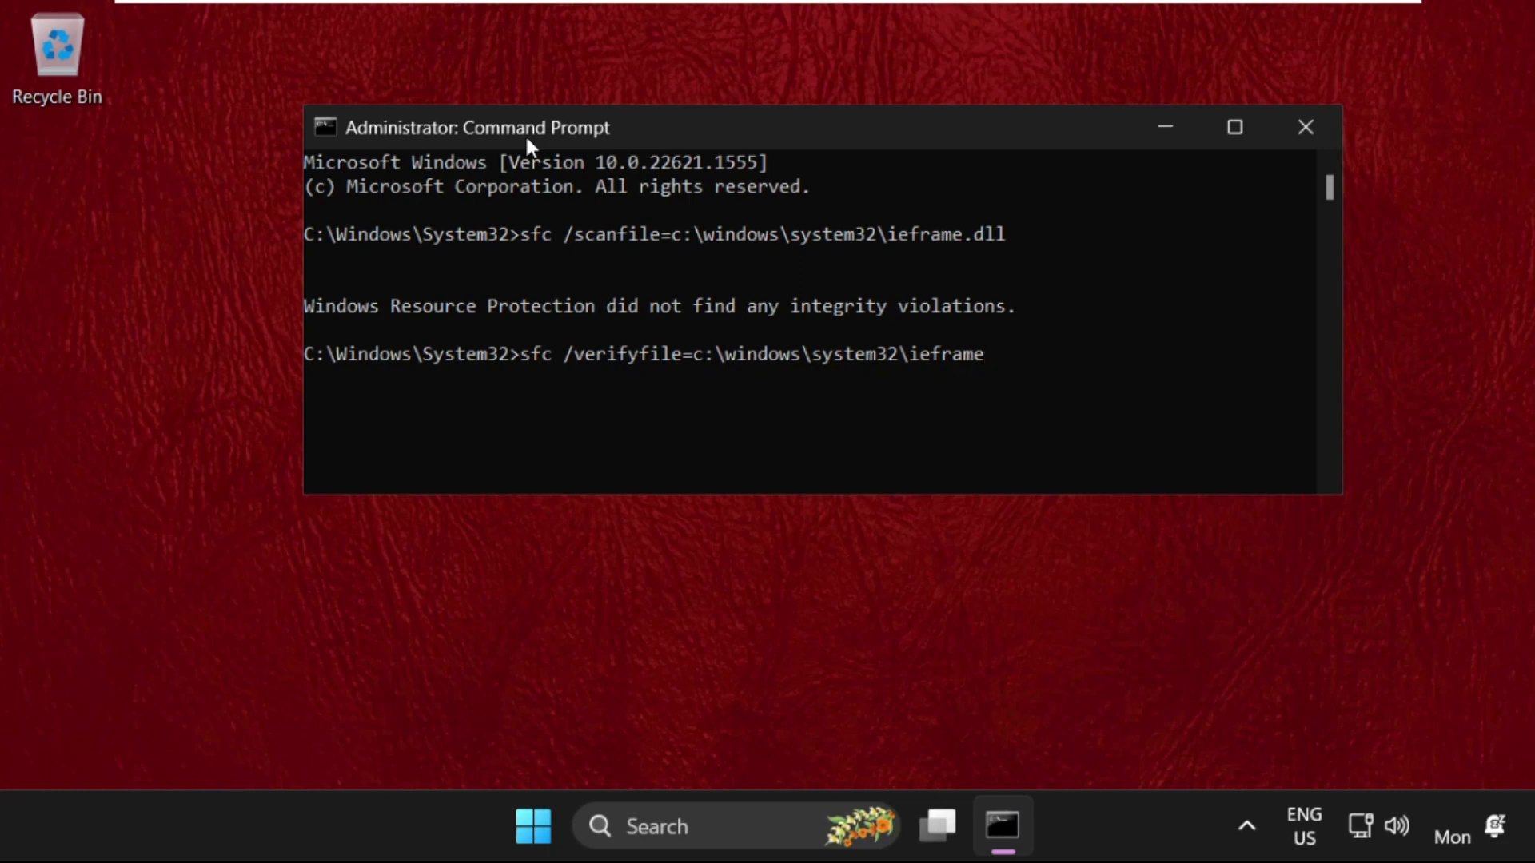
{"action": "type", "text": ".dll"}
{"action": "key", "text": "Return"}
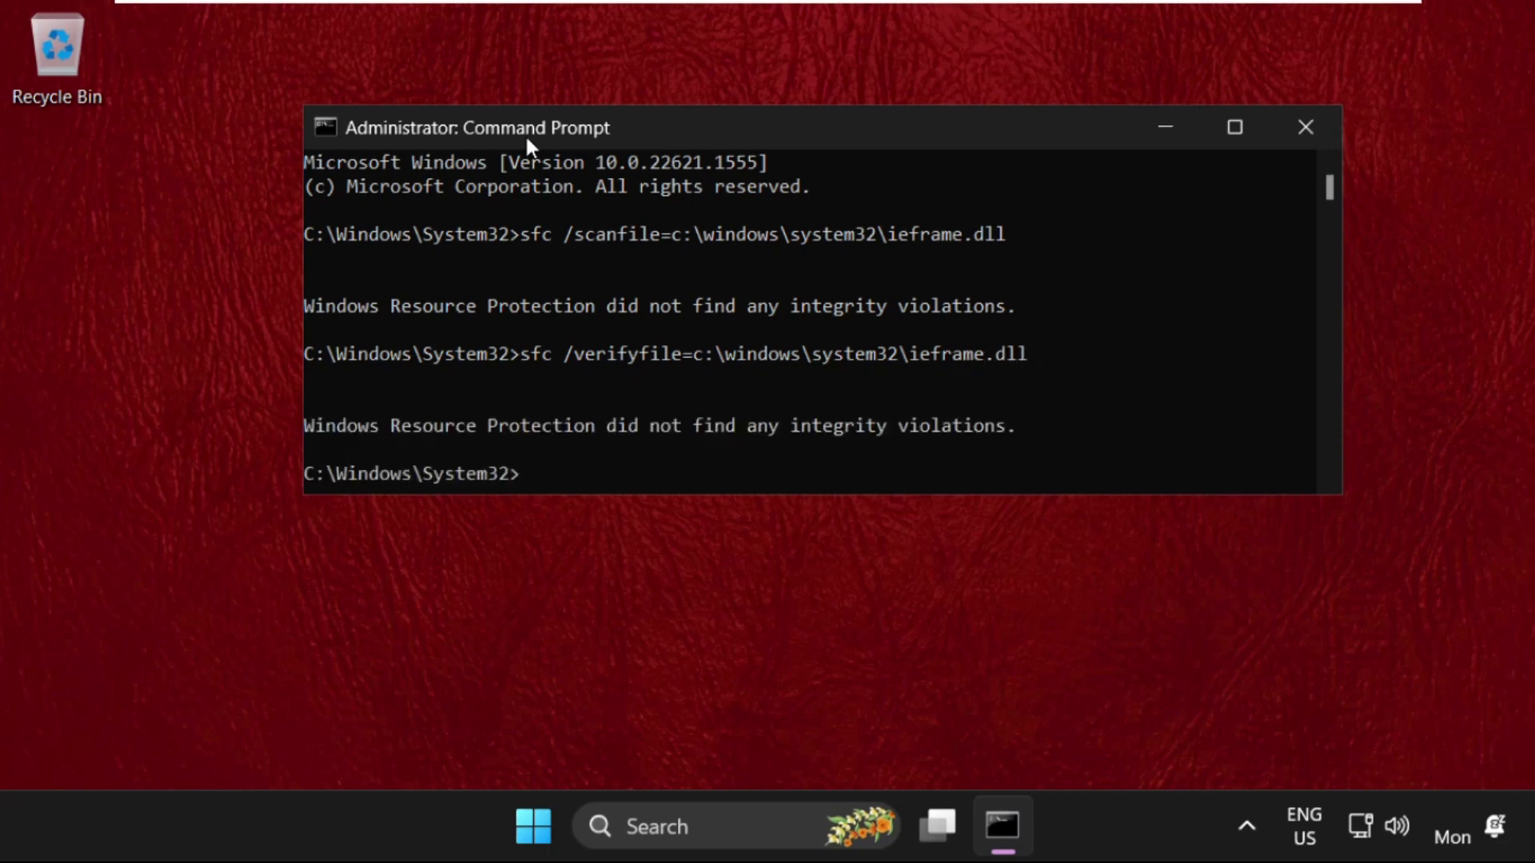
{"action": "type", "text": "e"}
{"action": "type", "text": "xit"}
{"action": "key", "text": "Return"}
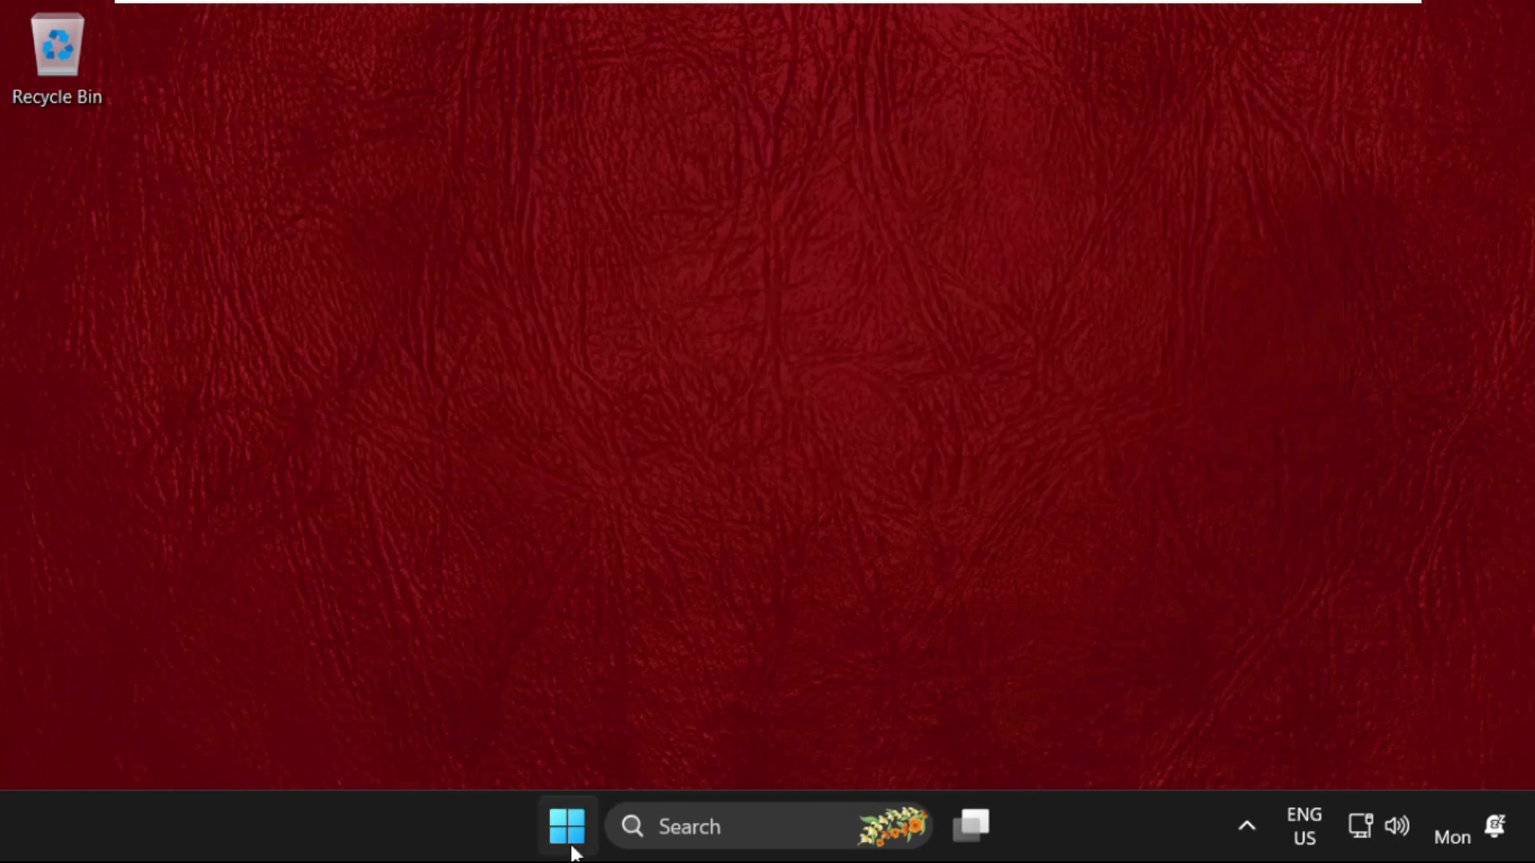
Open the Windows Temp folder through the Run dialog.
{"action": "right_click", "coordinate": [573, 837]}
{"action": "left_click", "coordinate": [548, 713]}
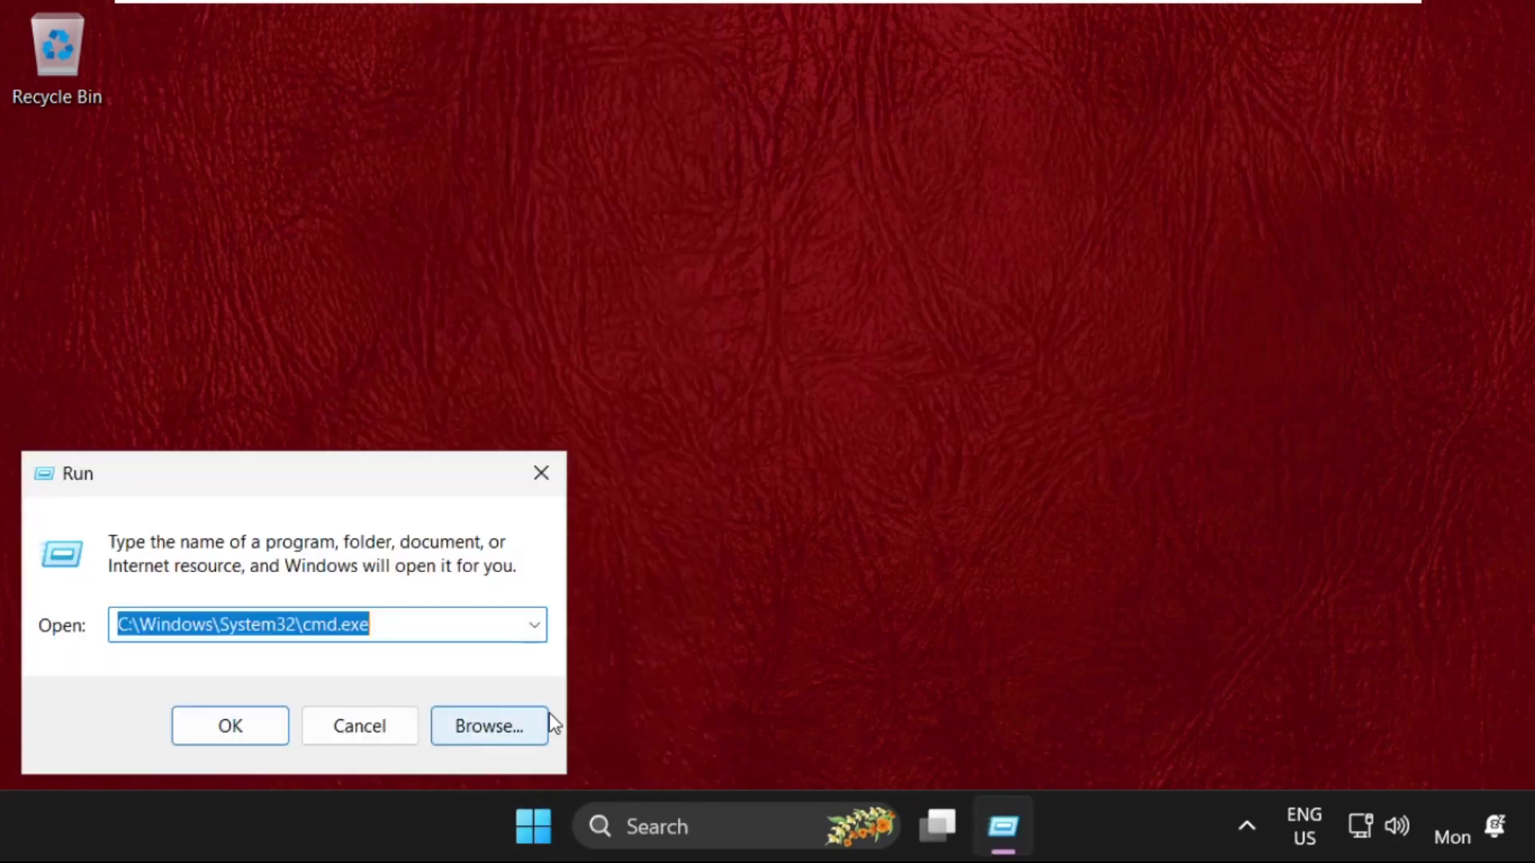
{"action": "type", "text": "temp"}
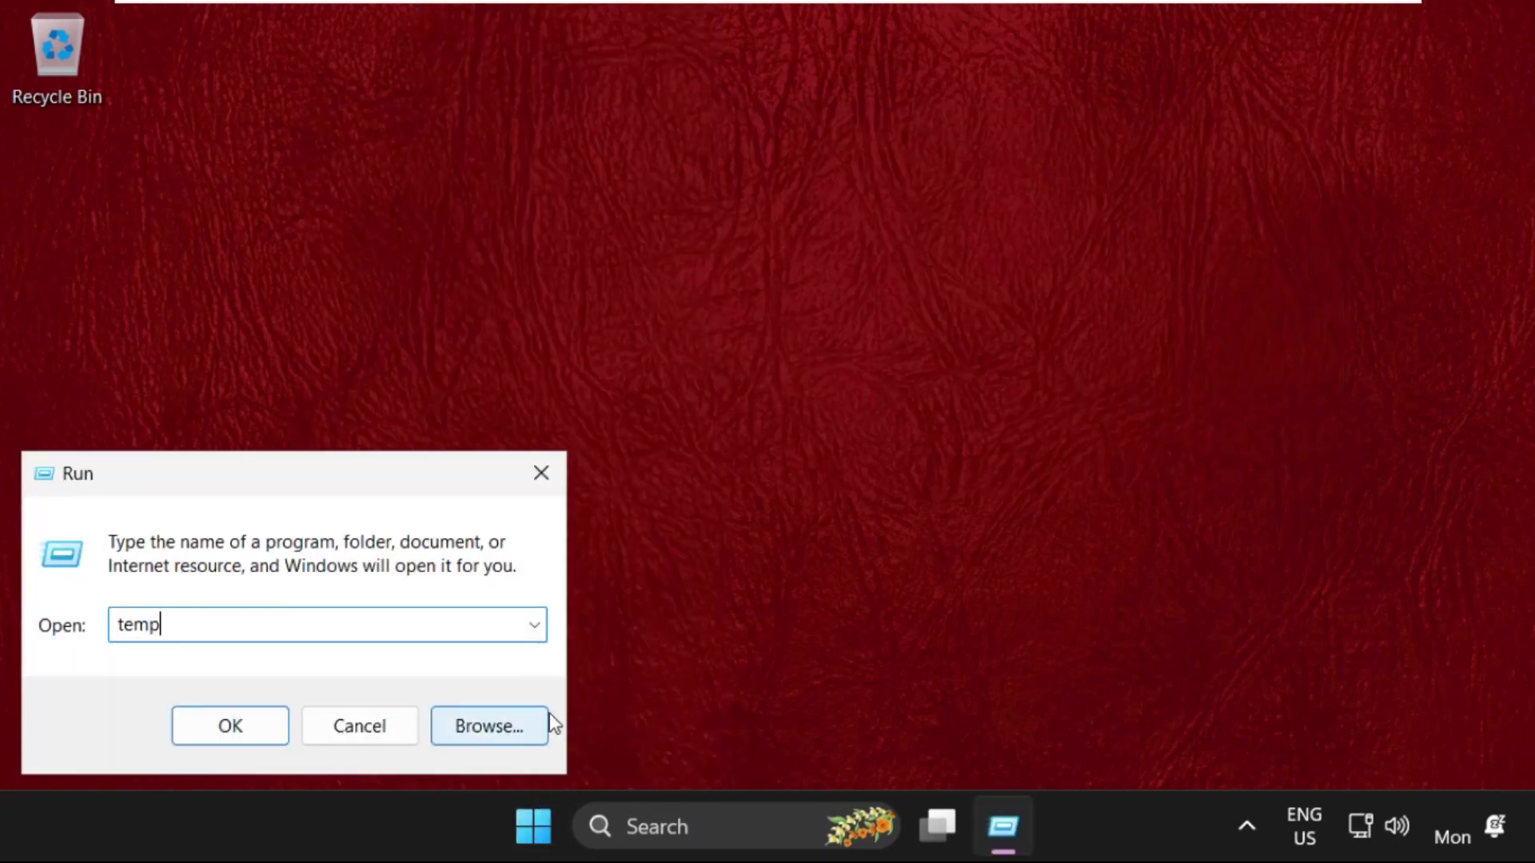
{"action": "left_click", "coordinate": [265, 726]}
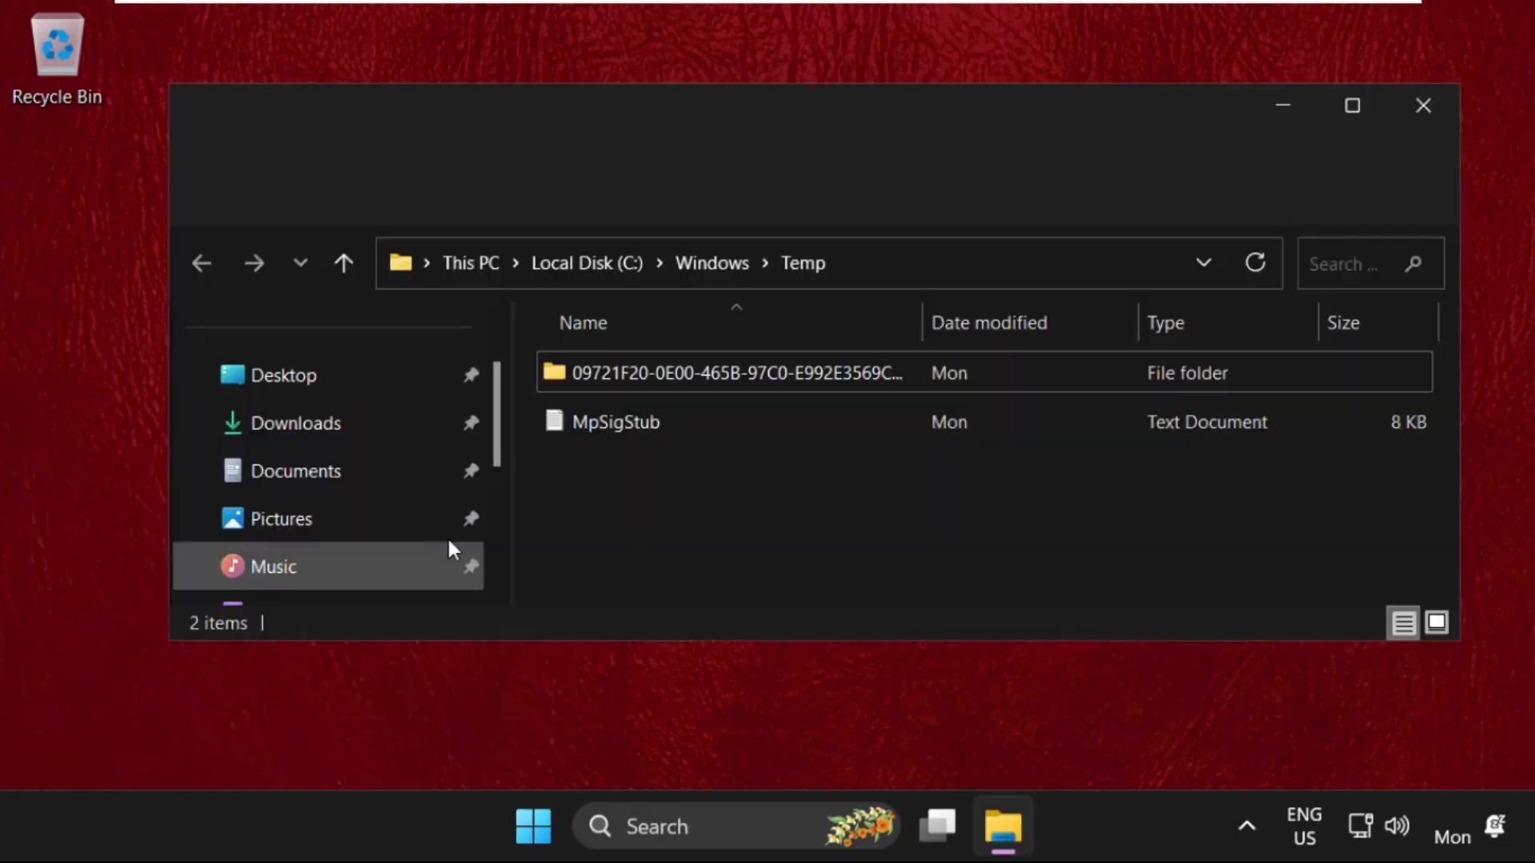
Select both Temp items, delete them, and close the Explorer window.
{"action": "left_click_drag", "start_coordinate": [827, 498], "coordinate": [794, 348]}
{"action": "right_click", "coordinate": [686, 382]}
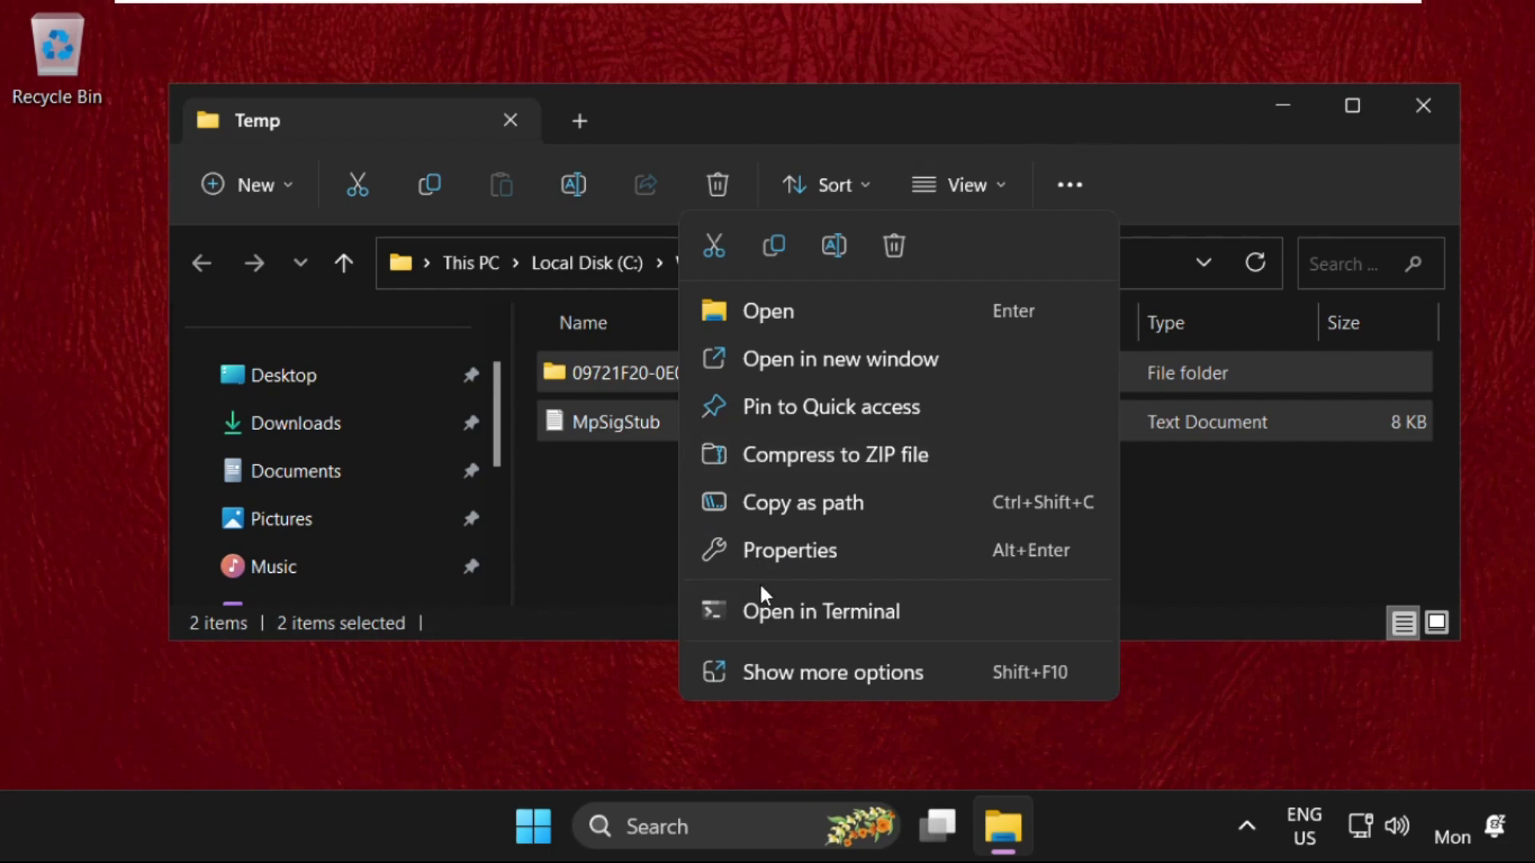
{"action": "left_click", "coordinate": [781, 670]}
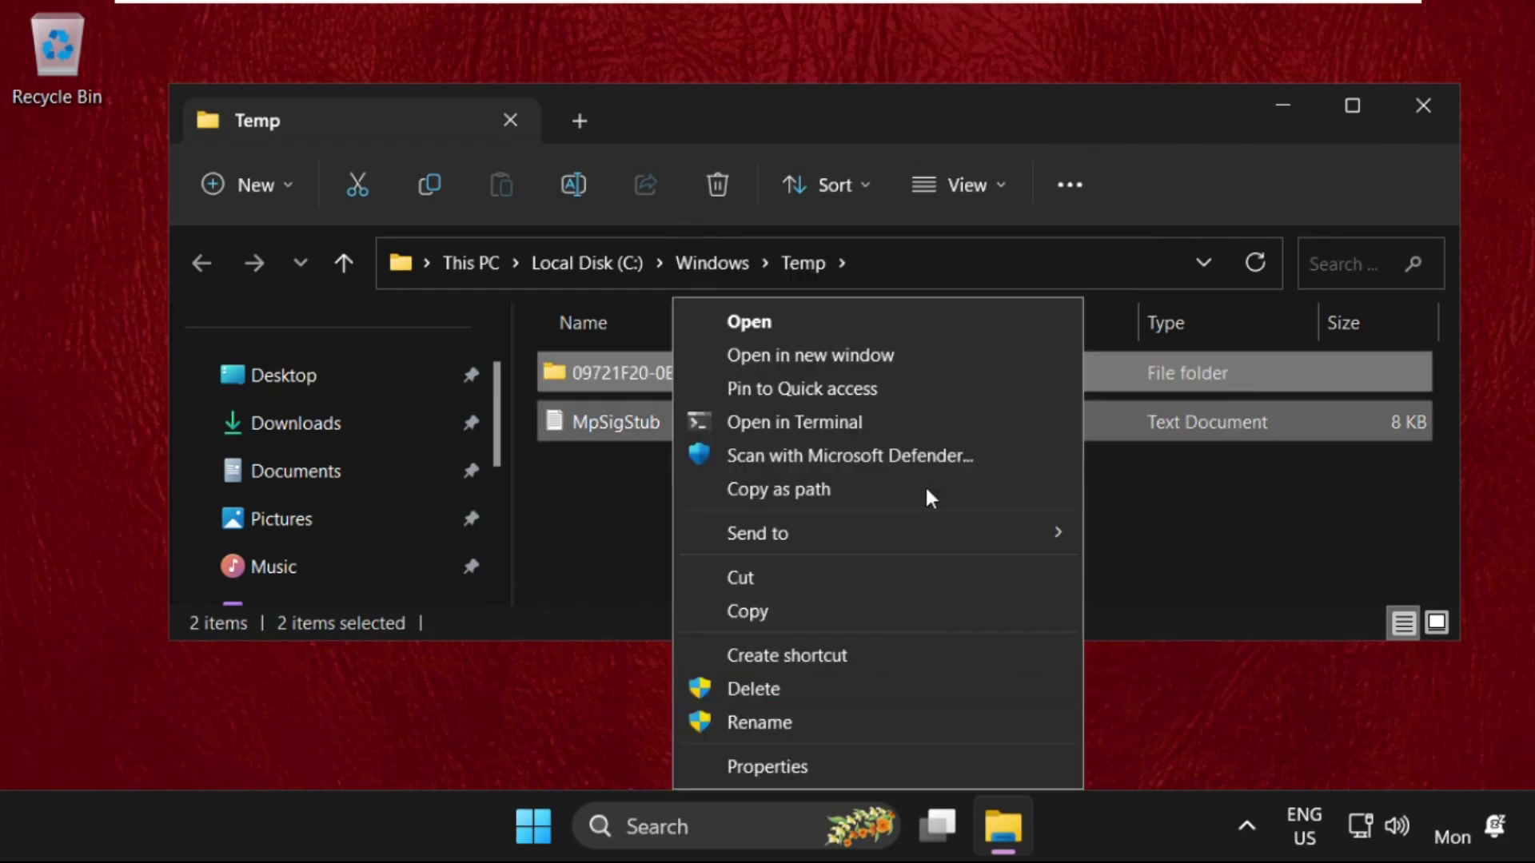
{"action": "left_click", "coordinate": [757, 691]}
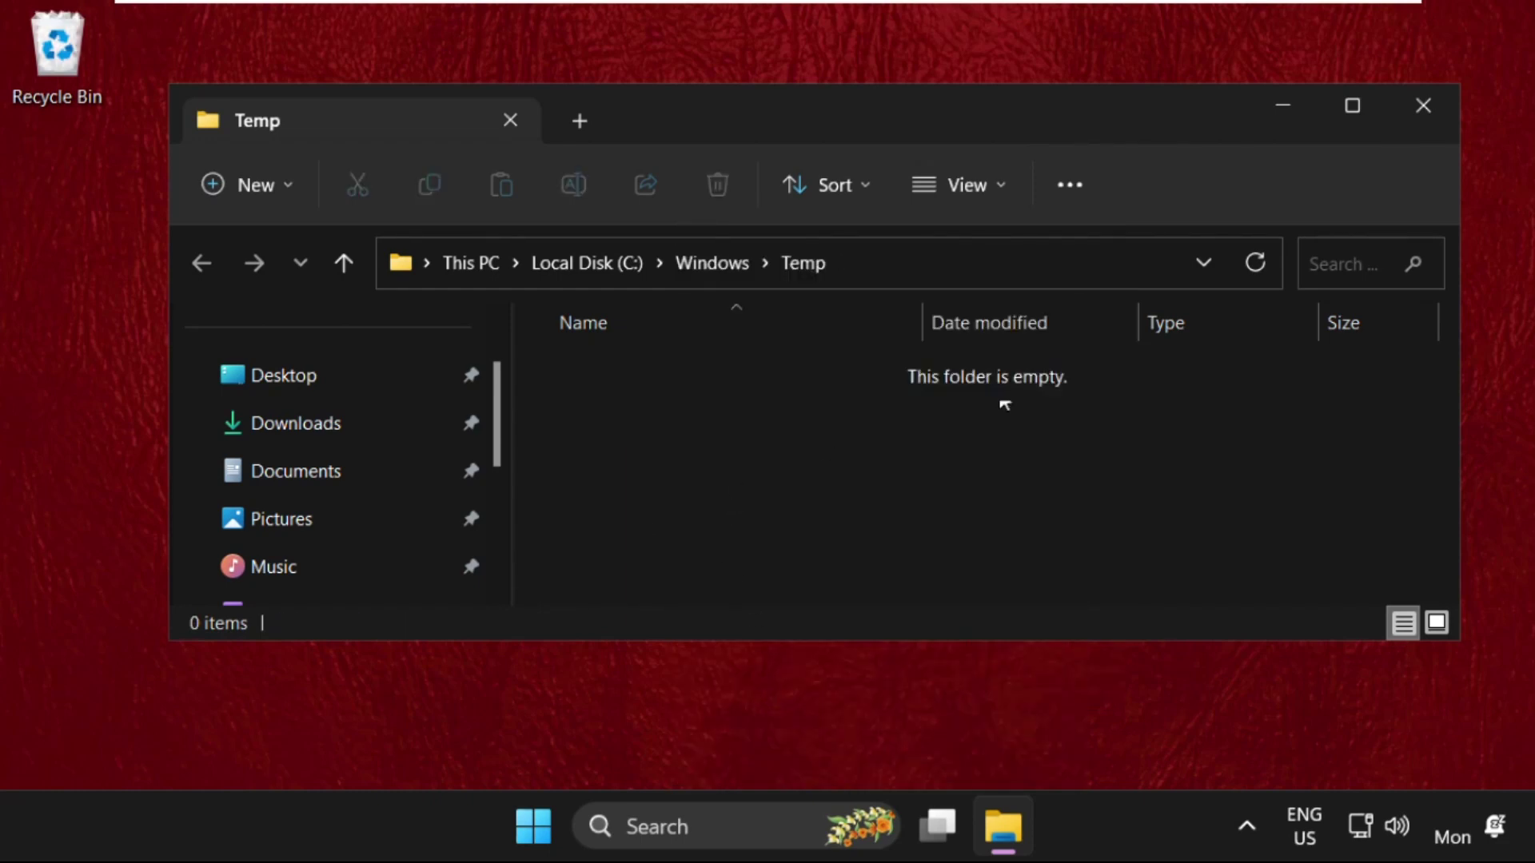
{"action": "left_click", "coordinate": [1401, 117]}
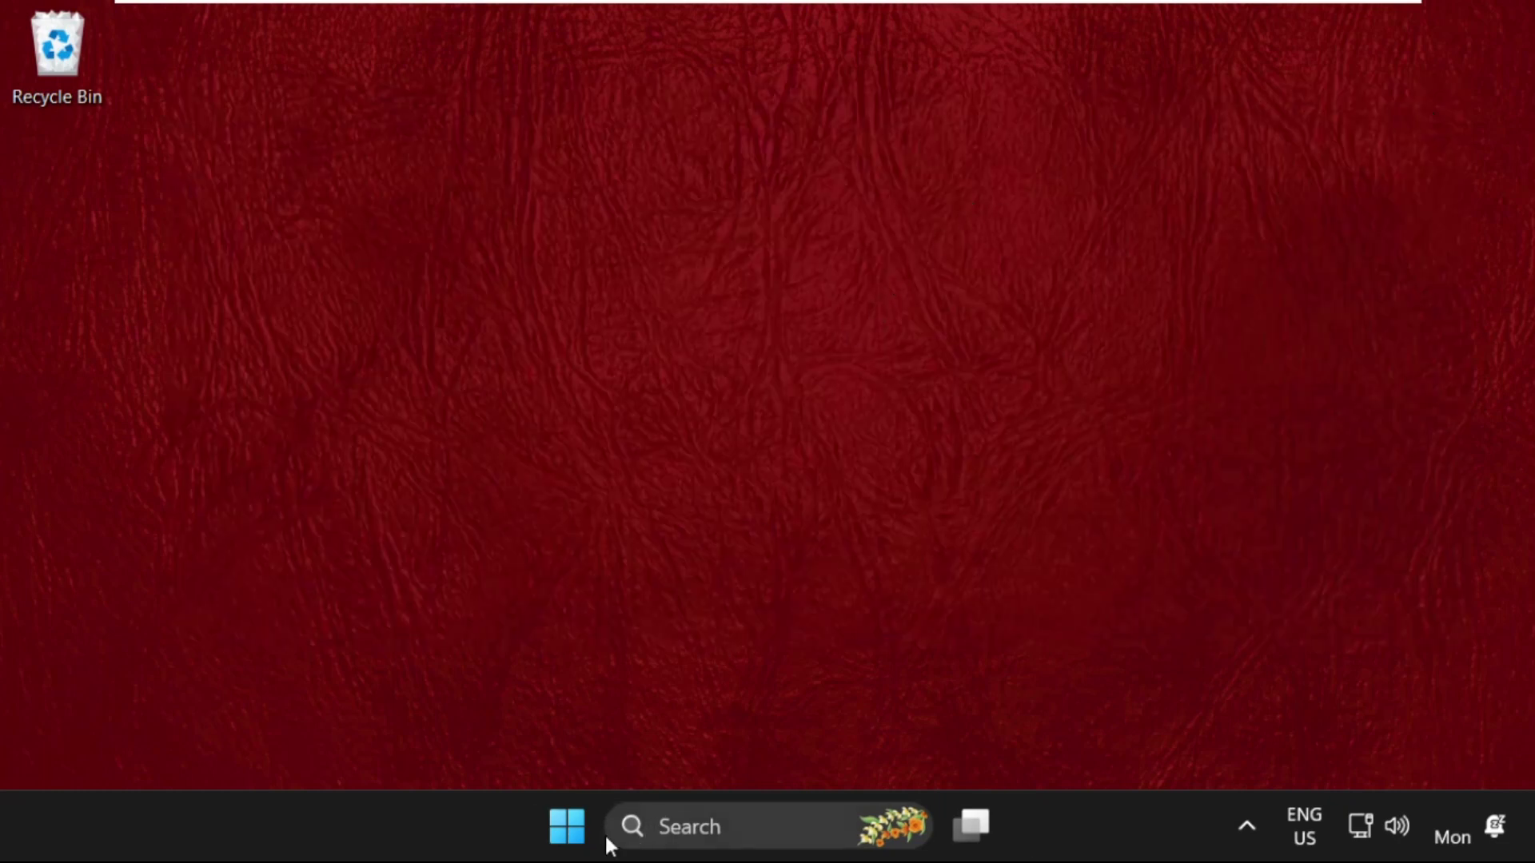
Open the user's %temp% folder through the Run dialog.
{"action": "right_click", "coordinate": [567, 825]}
{"action": "left_click", "coordinate": [565, 711]}
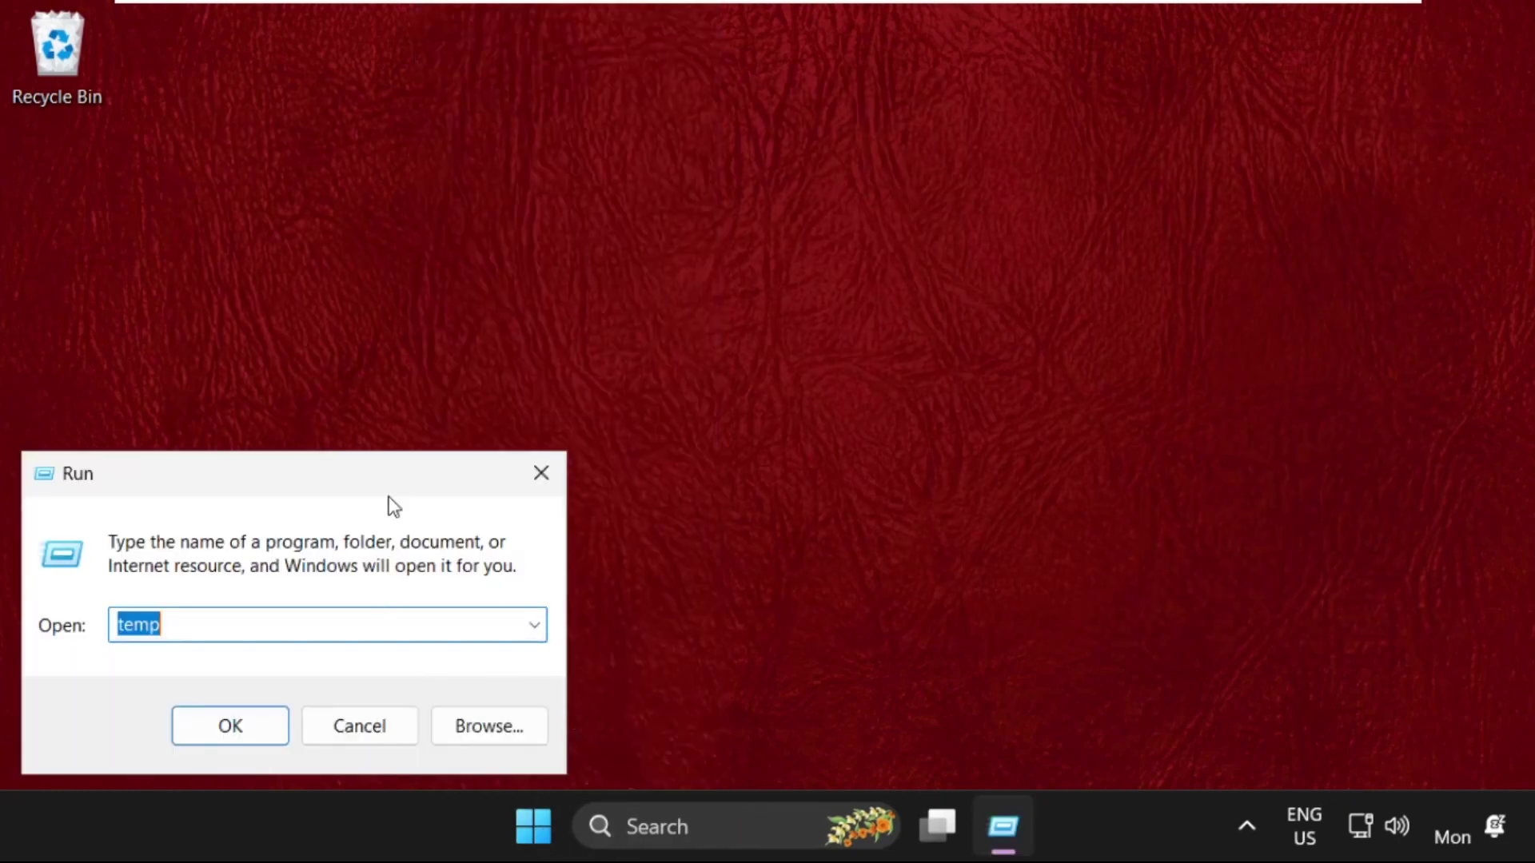
{"action": "left_click_drag", "start_coordinate": [388, 497], "coordinate": [697, 251]}
{"action": "key", "text": "BackSpace"}
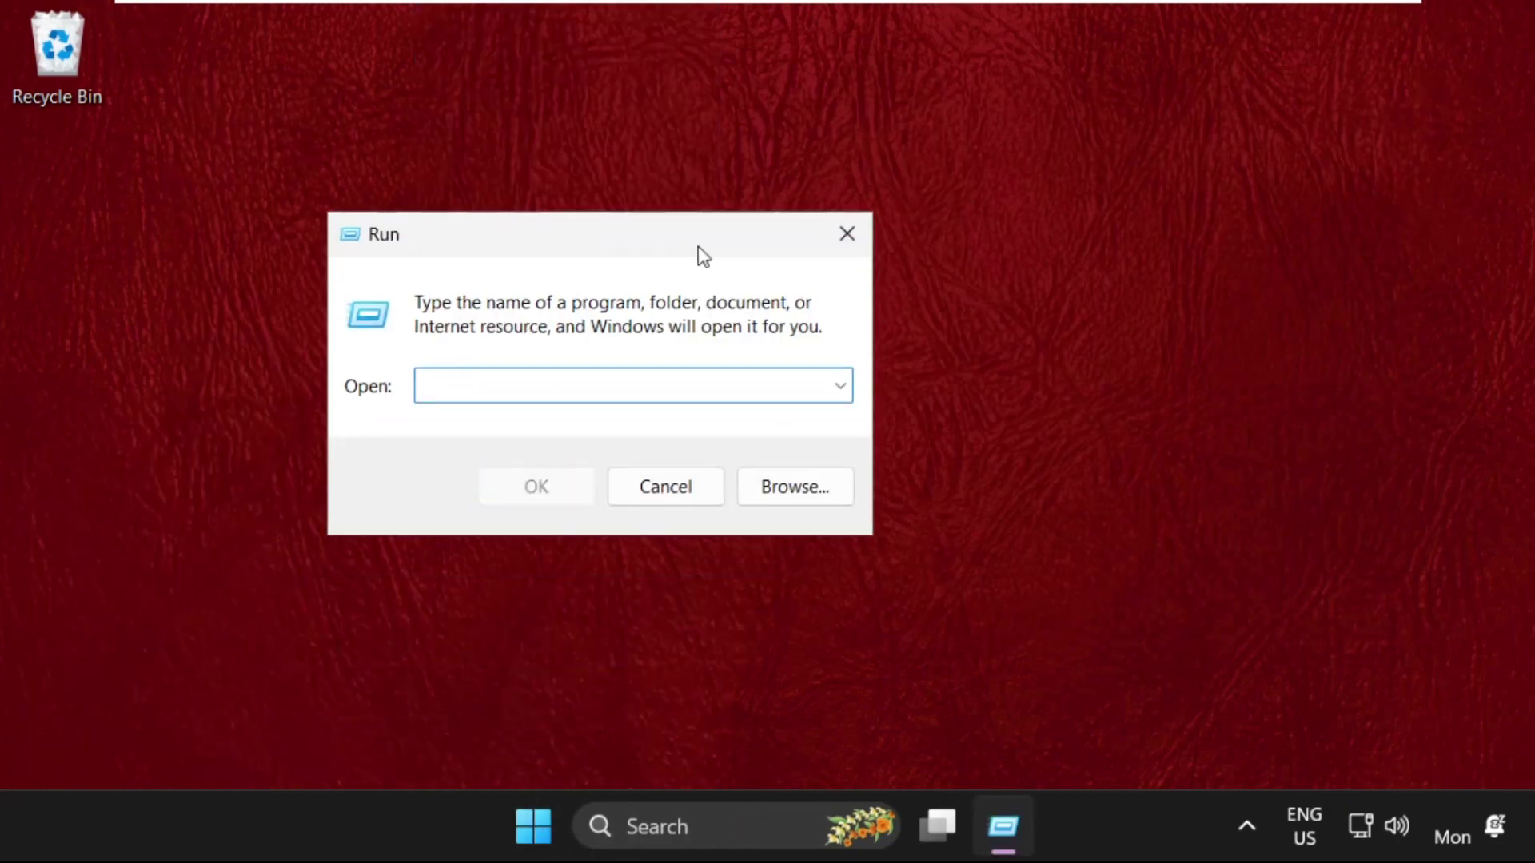
{"action": "type", "text": "%temp"}
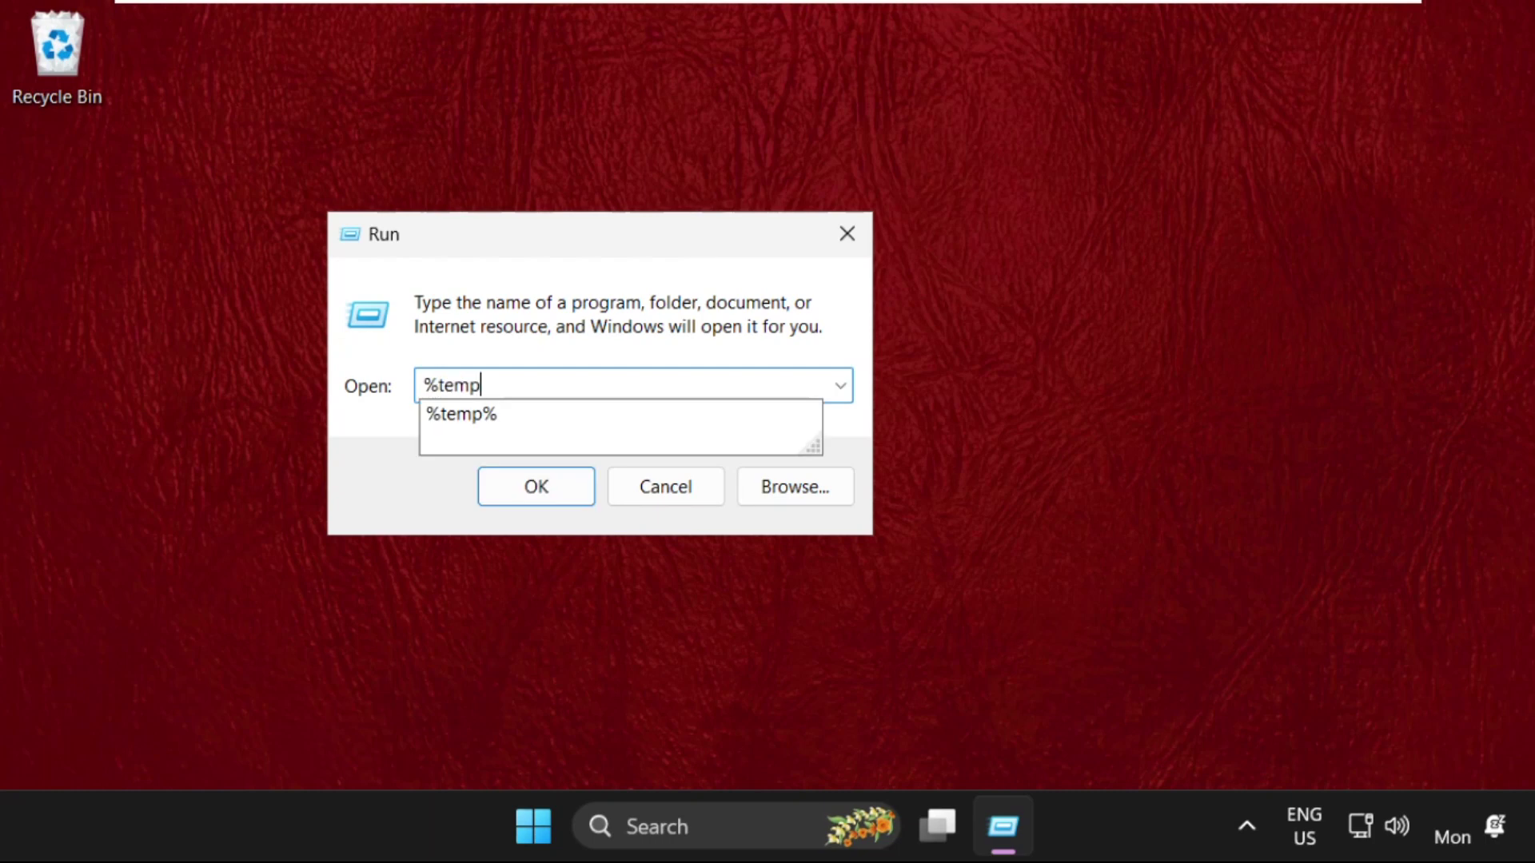
{"action": "type", "text": "$"}
{"action": "key", "text": "BackSpace"}
{"action": "type", "text": "#"}
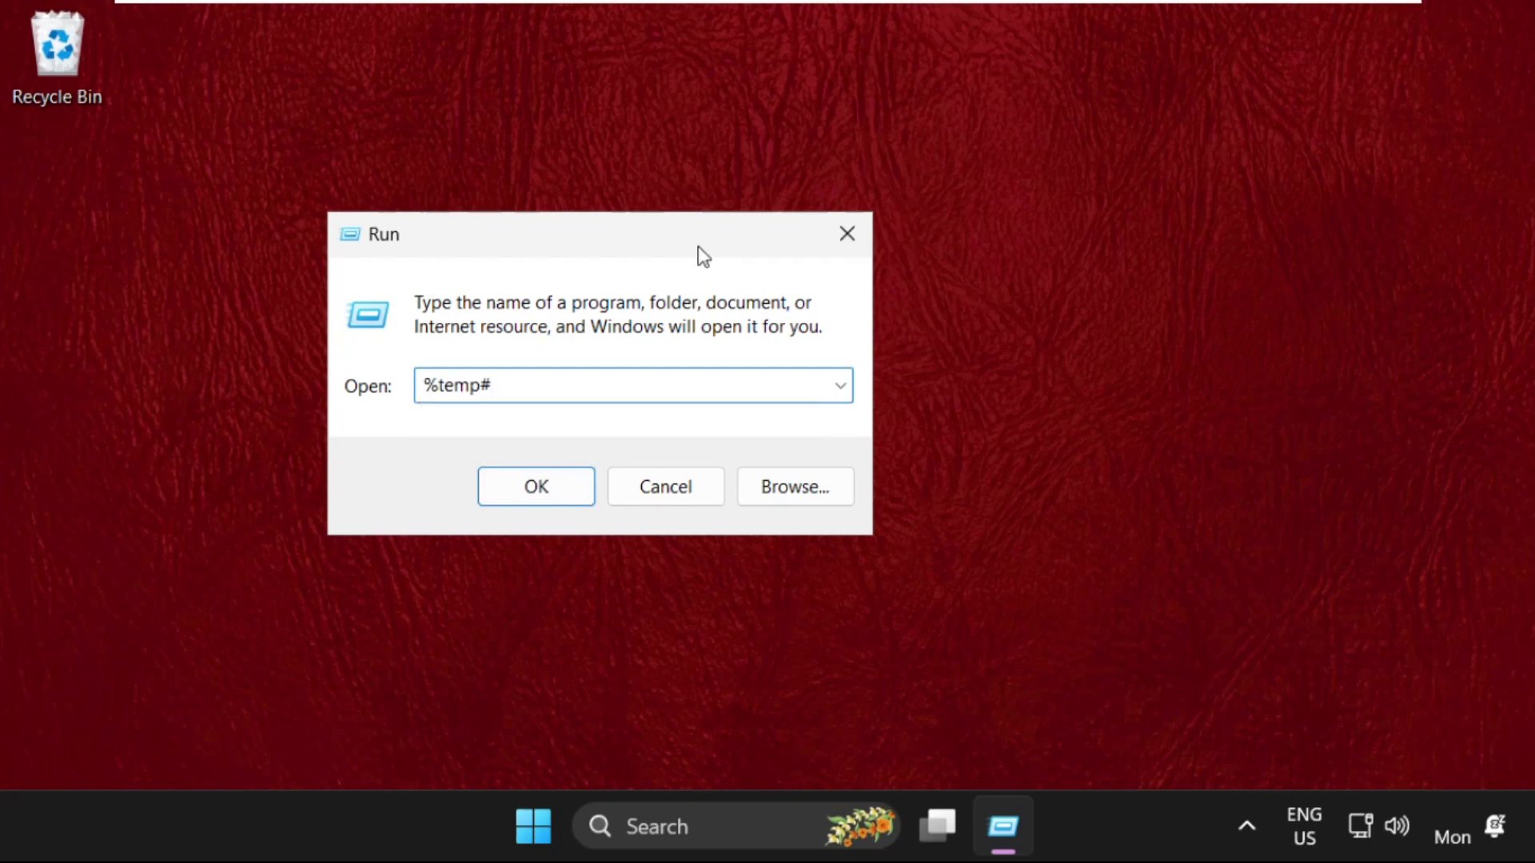
{"action": "key", "text": "BackSpace"}
{"action": "type", "text": "%"}
{"action": "left_click", "coordinate": [551, 476]}
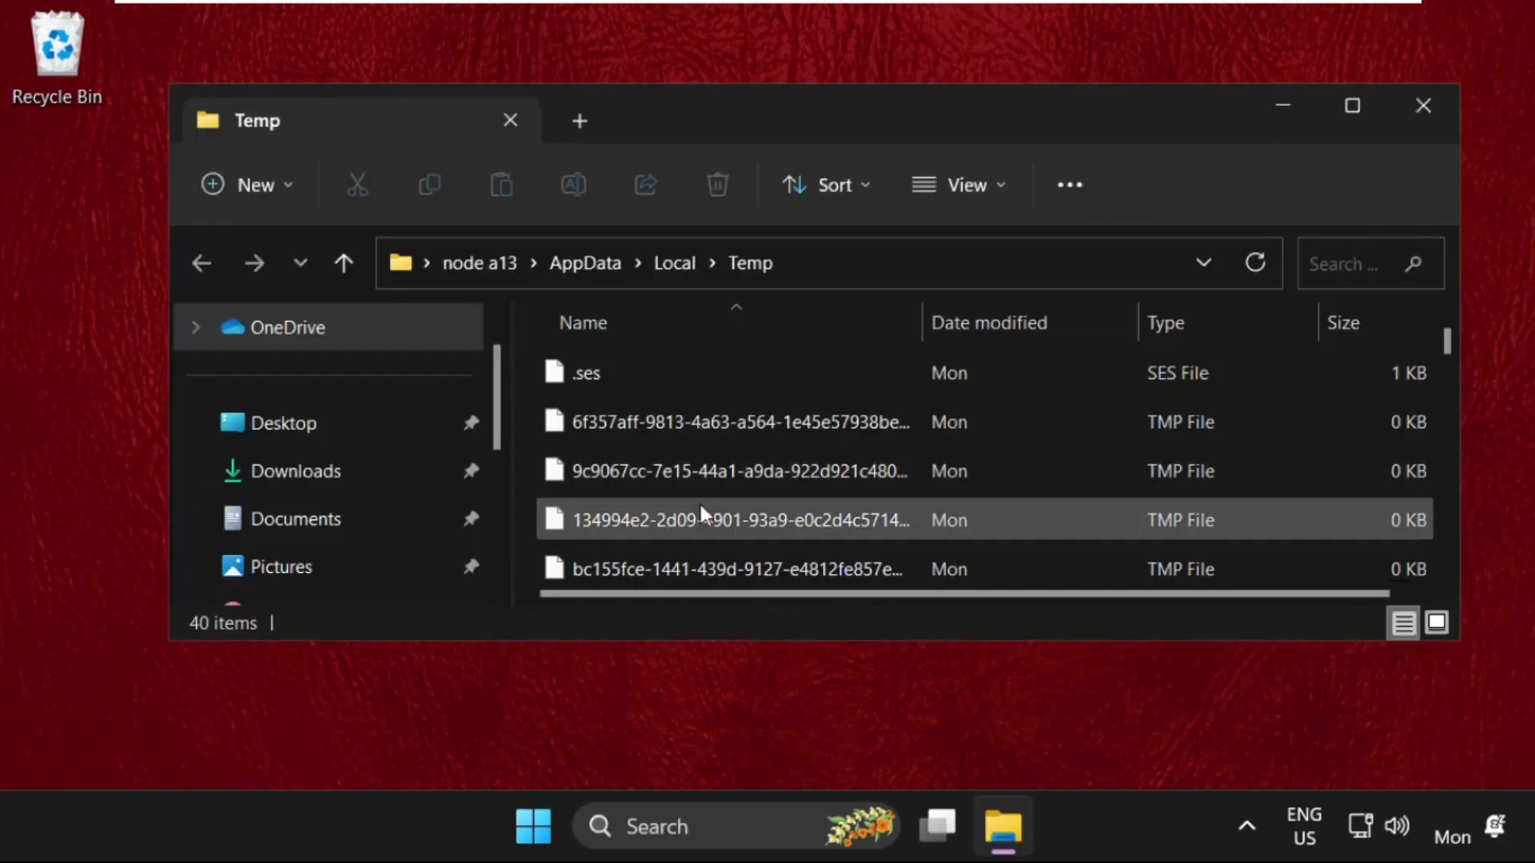
Select all temp files and delete them, skipping the ones still in use.
{"action": "left_click", "coordinate": [699, 502]}
{"action": "key", "text": "ctrl+a"}
{"action": "right_click", "coordinate": [694, 491]}
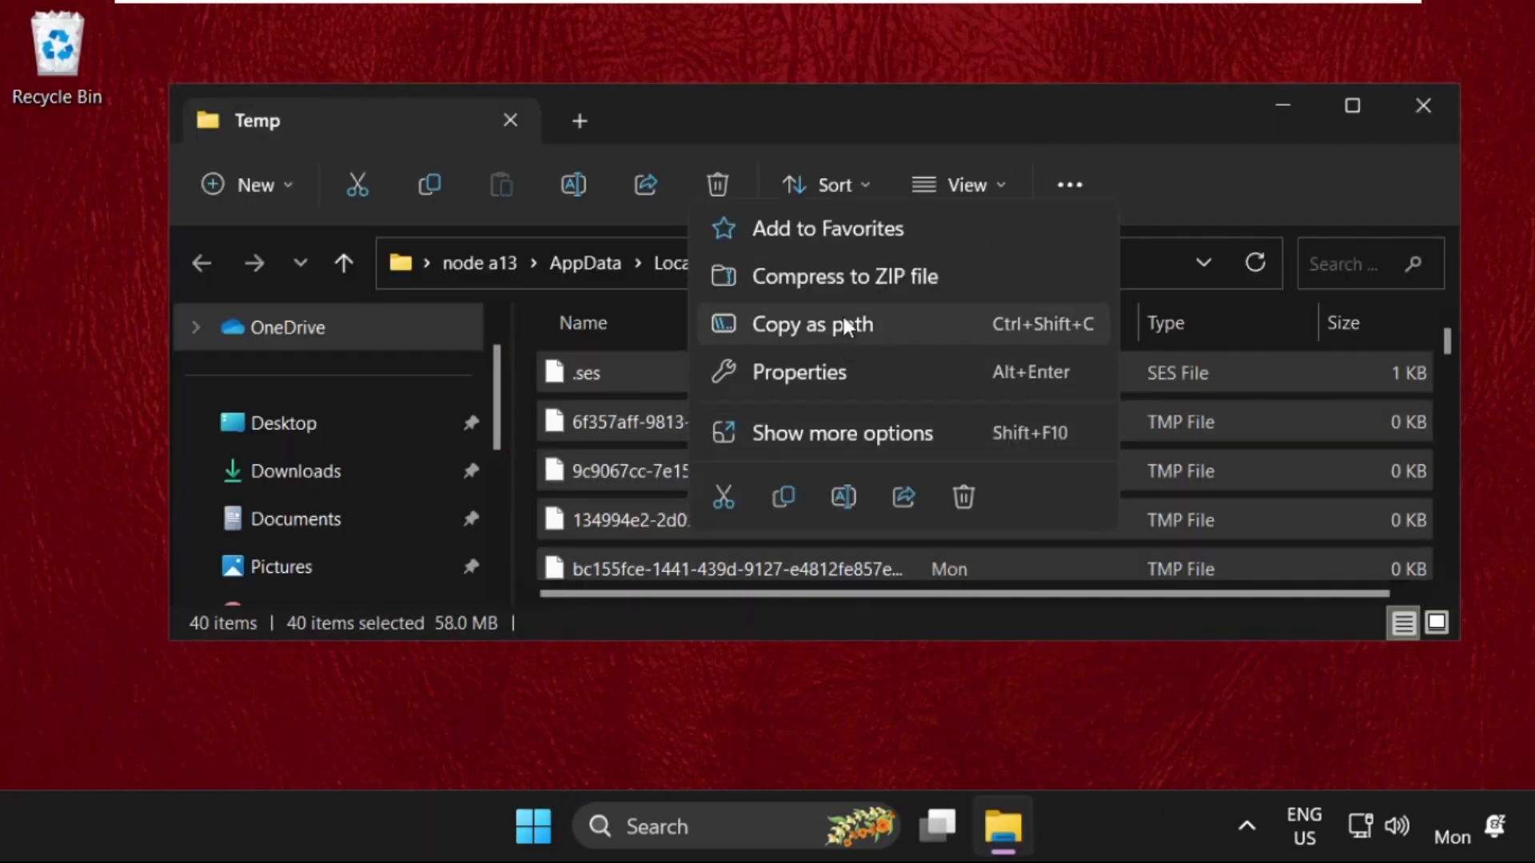
{"action": "left_click", "coordinate": [959, 496]}
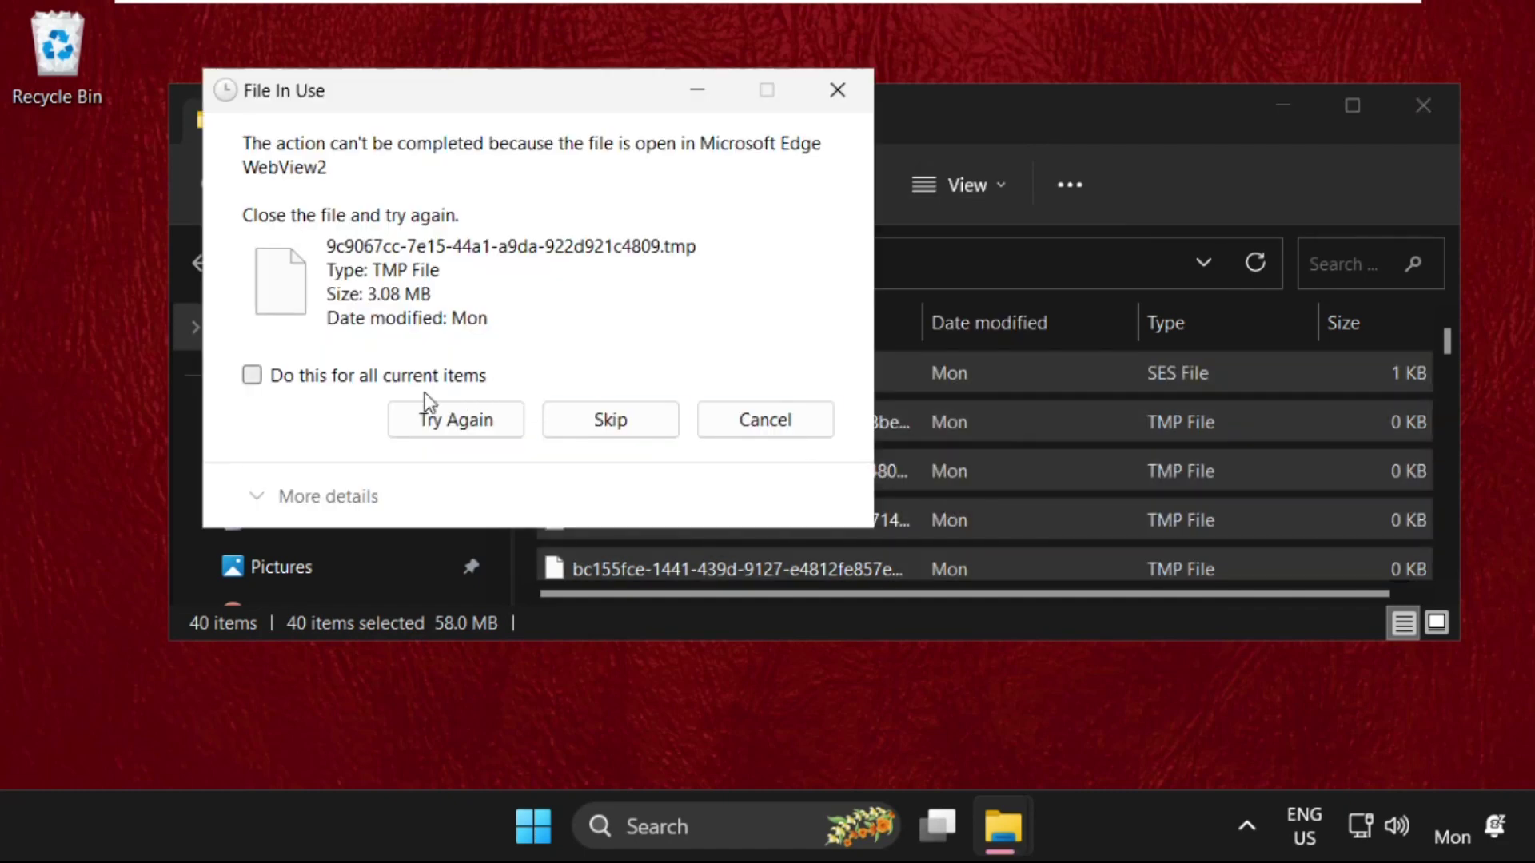
{"action": "left_click", "coordinate": [420, 379]}
{"action": "left_click", "coordinate": [445, 422]}
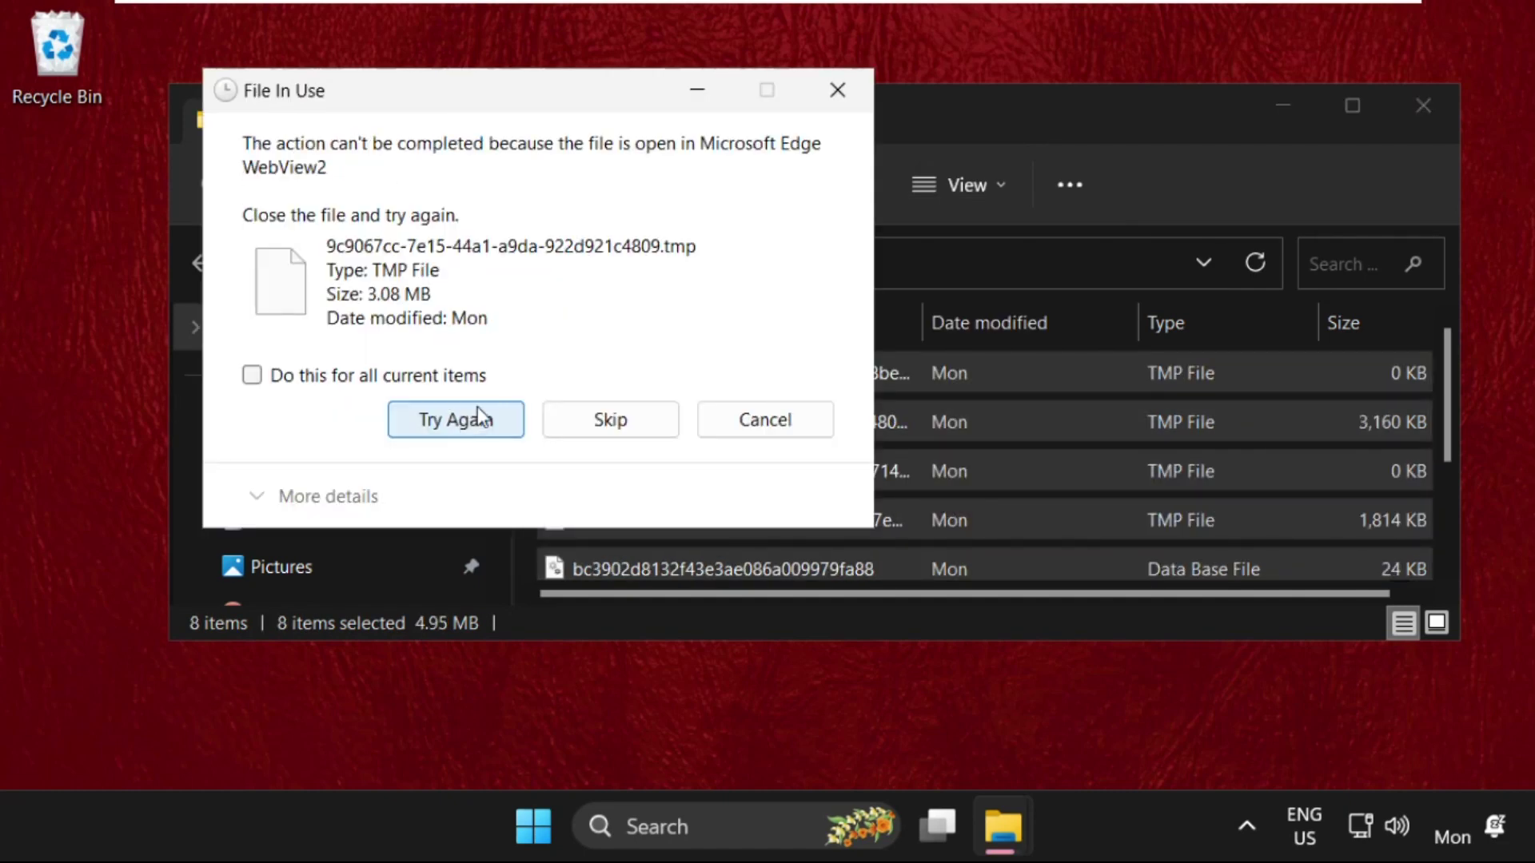
{"action": "left_click", "coordinate": [462, 377]}
{"action": "left_click", "coordinate": [611, 418]}
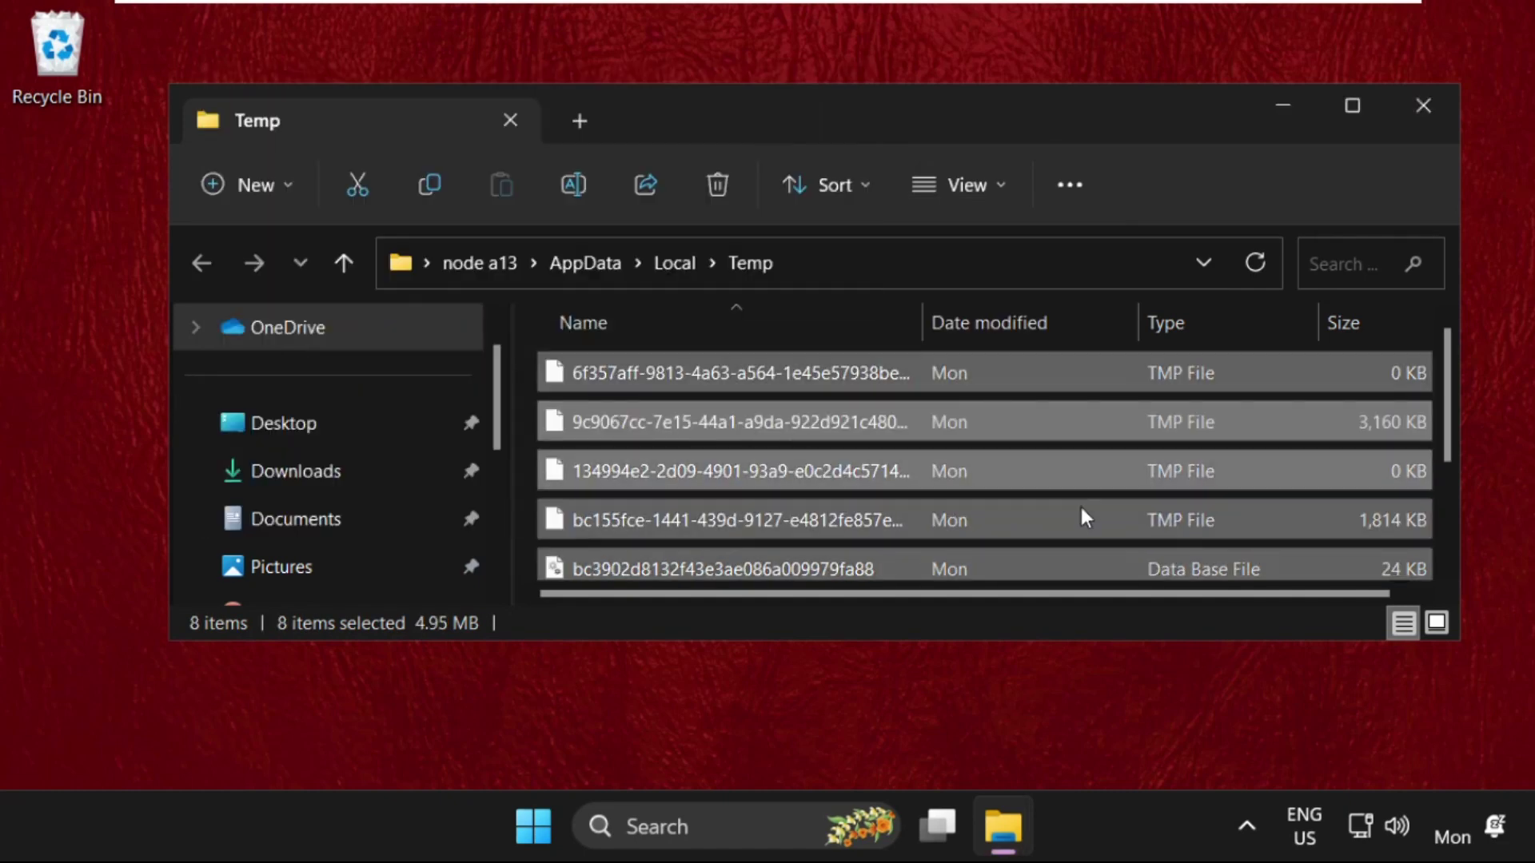
Close the Temp folder window and bring up Run again.
{"action": "left_click", "coordinate": [1423, 105]}
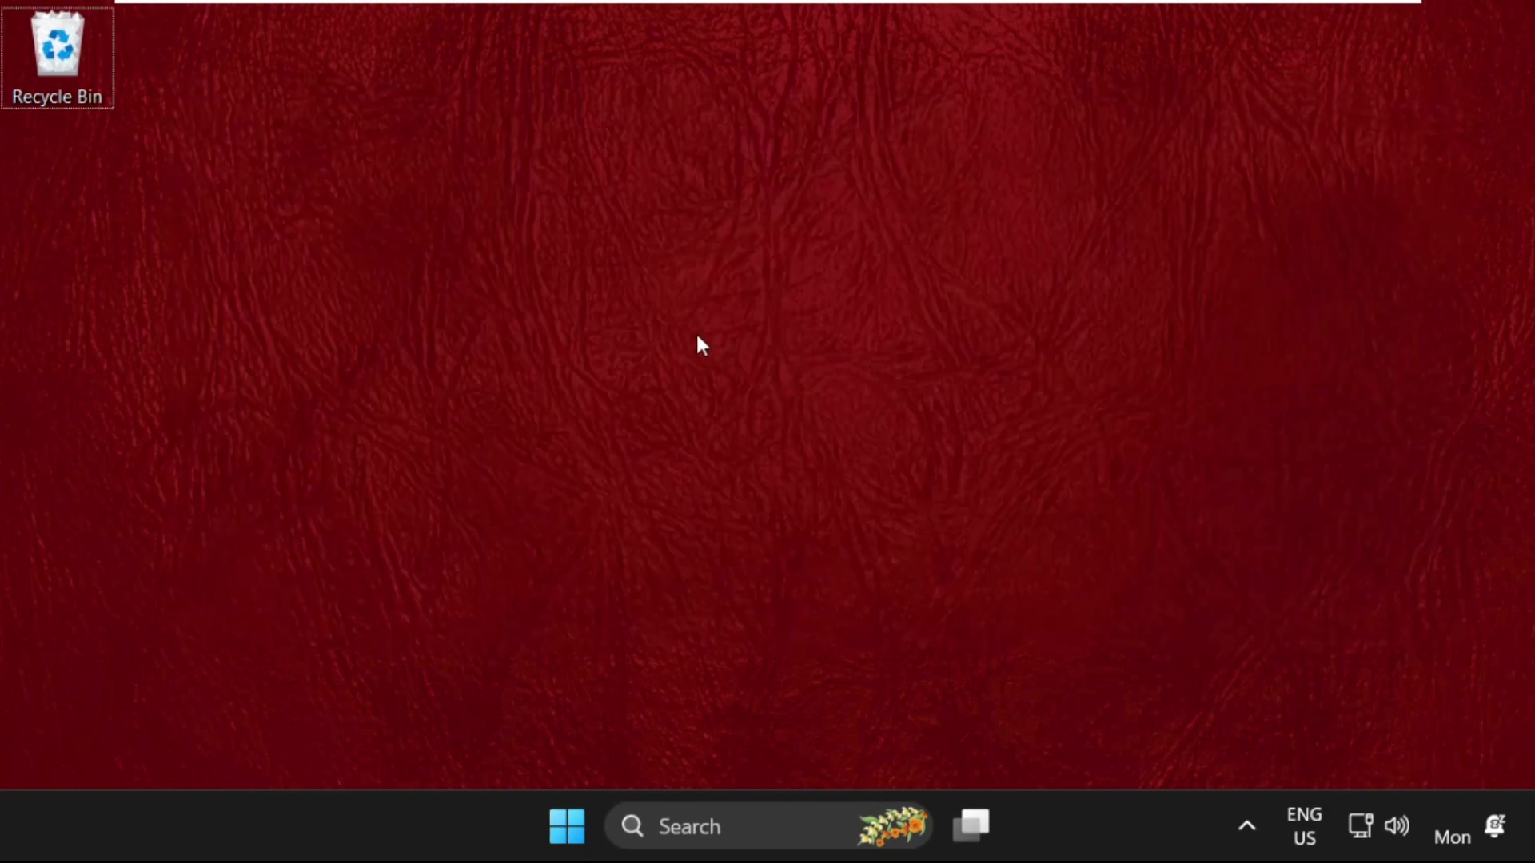
{"action": "key", "text": "super+r"}
{"action": "left_click_drag", "start_coordinate": [367, 479], "coordinate": [849, 185]}
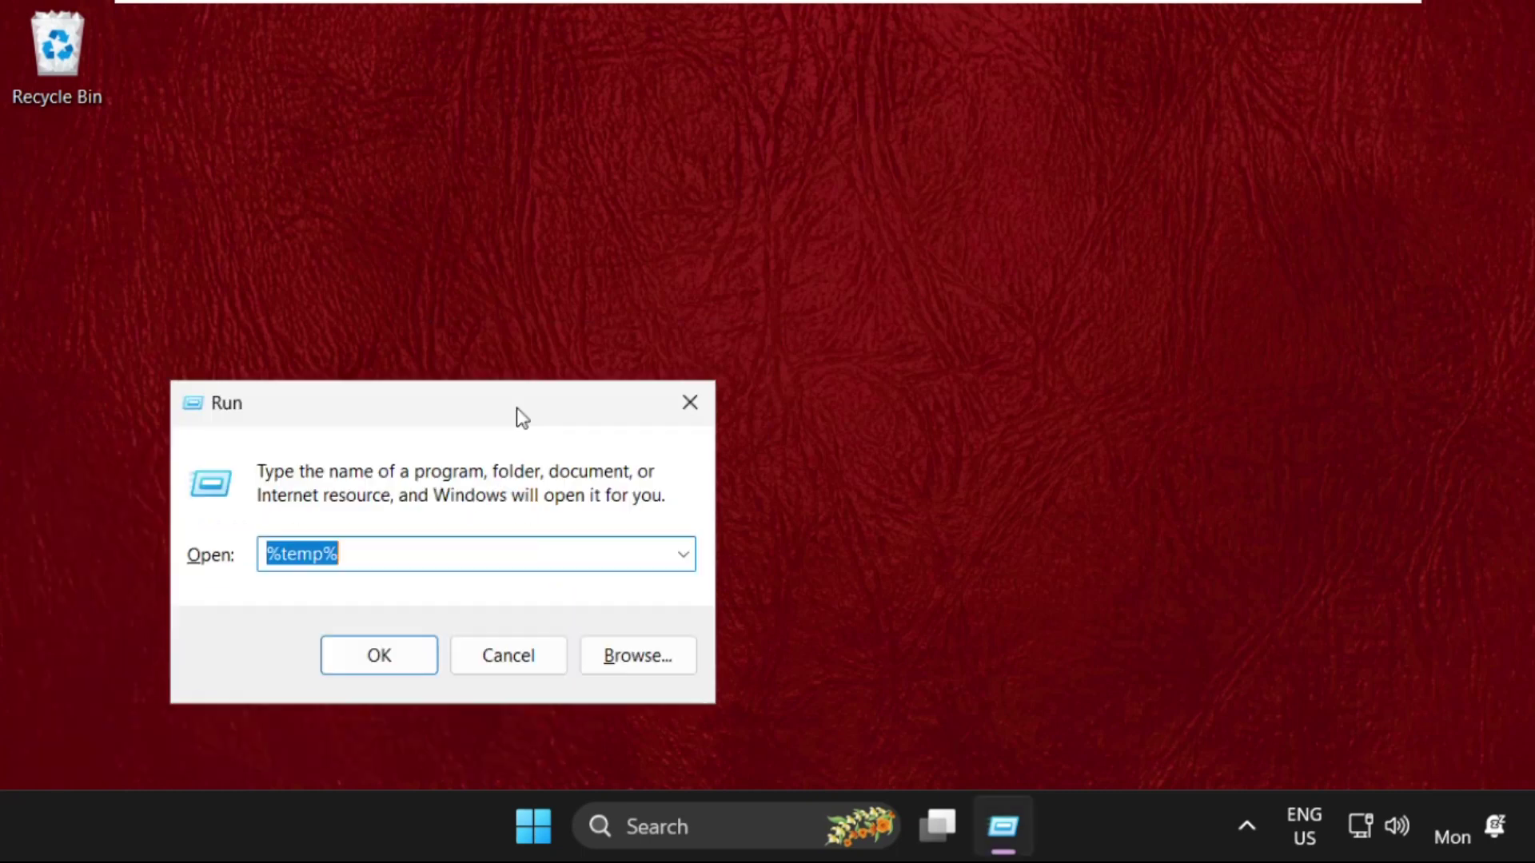
{"action": "key", "text": "BackSpace"}
{"action": "type", "text": "pr"}
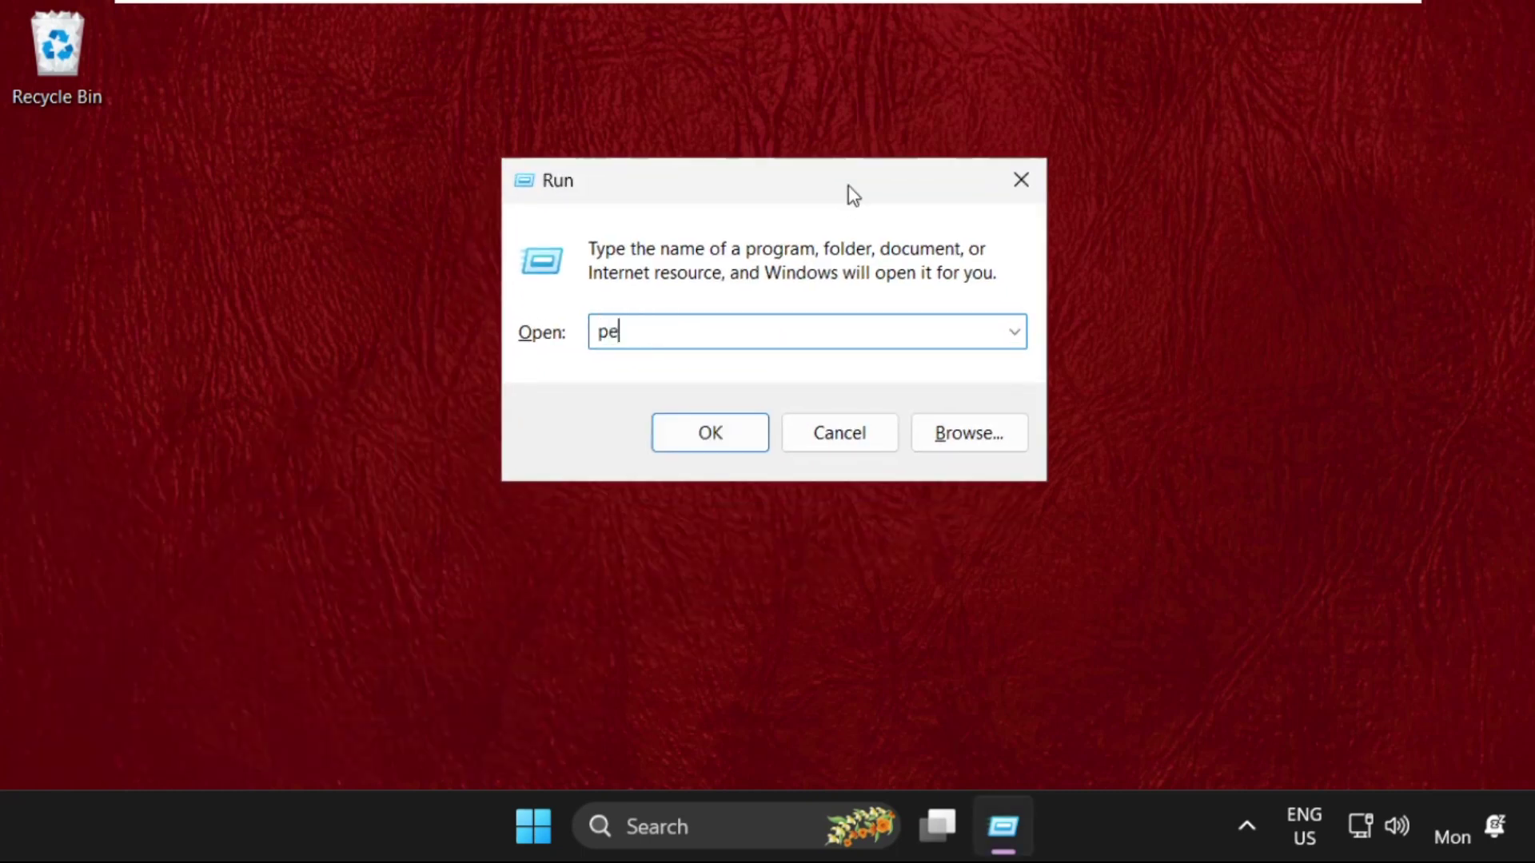
{"action": "type", "text": "e"}
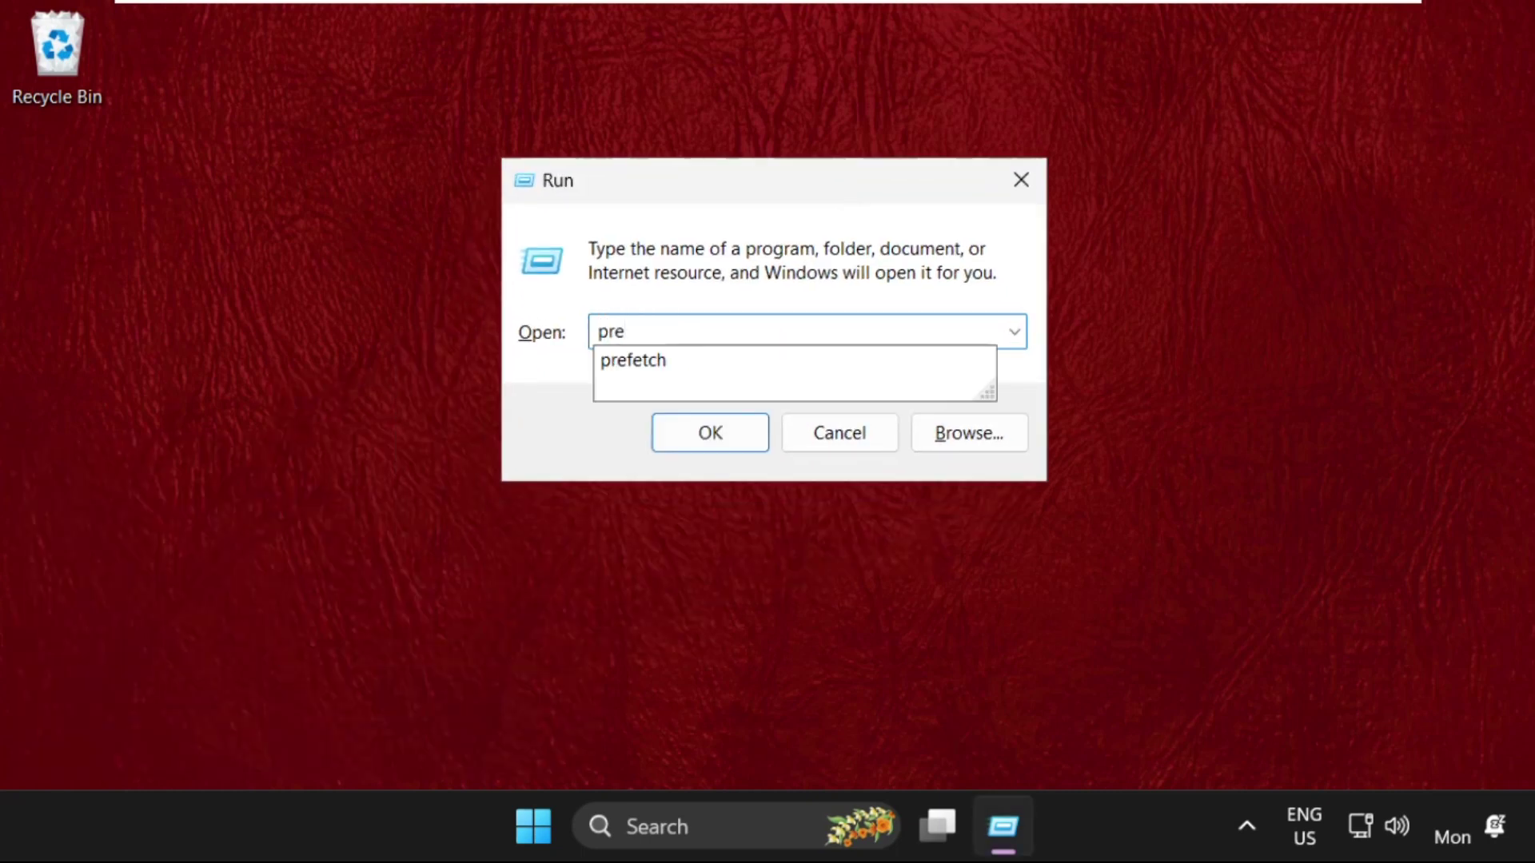
{"action": "key", "text": "Down"}
{"action": "key", "text": "Return"}
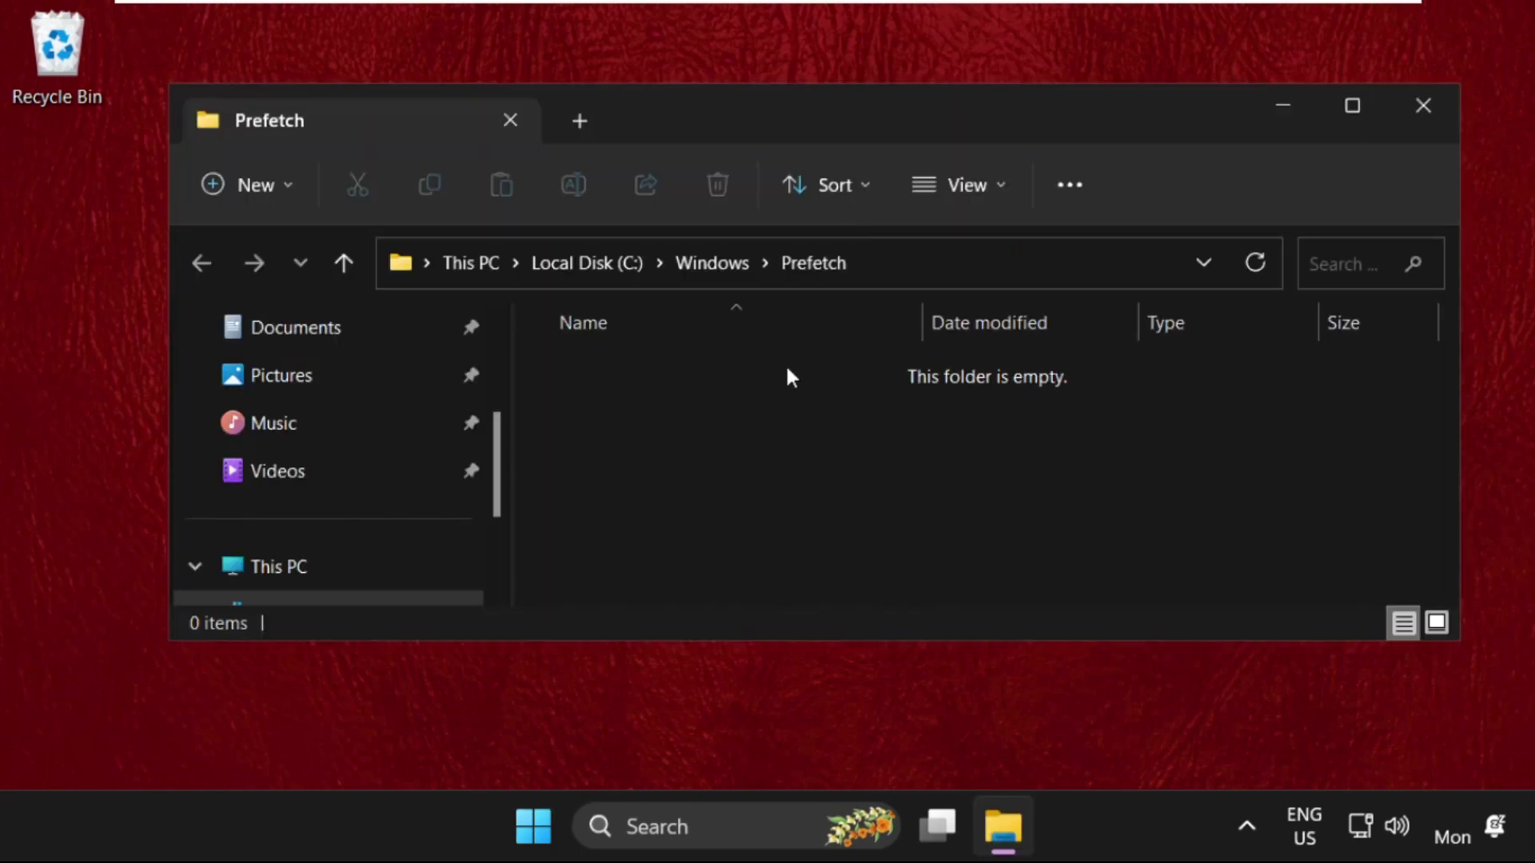
{"action": "right_click", "coordinate": [705, 486]}
{"action": "left_click", "coordinate": [665, 458]}
{"action": "left_click", "coordinate": [1414, 119]}
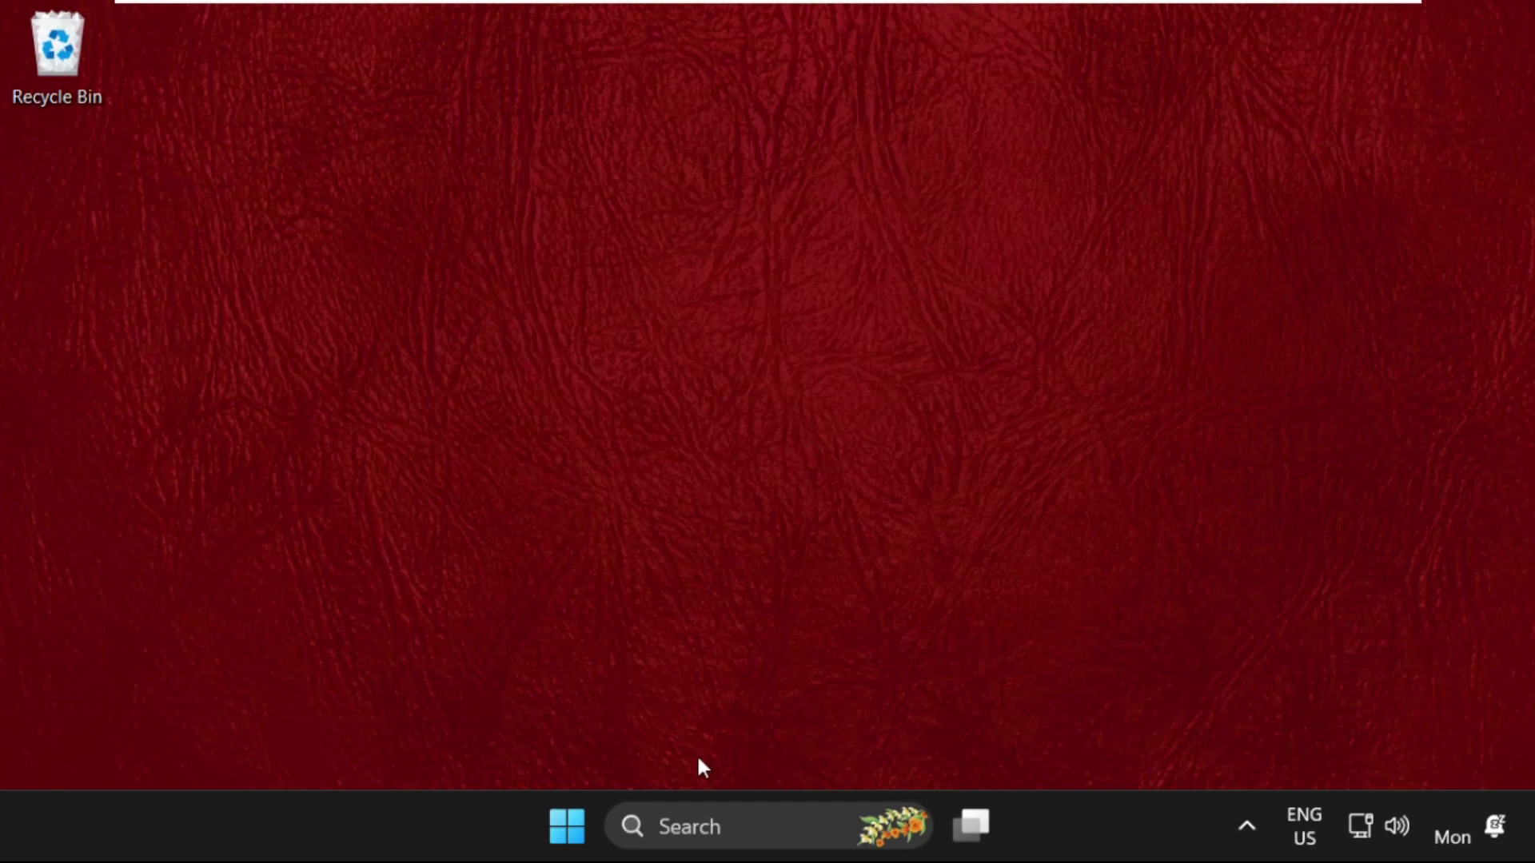
Launch Disk Cleanup from Windows Search.
{"action": "left_click", "coordinate": [699, 824]}
{"action": "type", "text": "dis"}
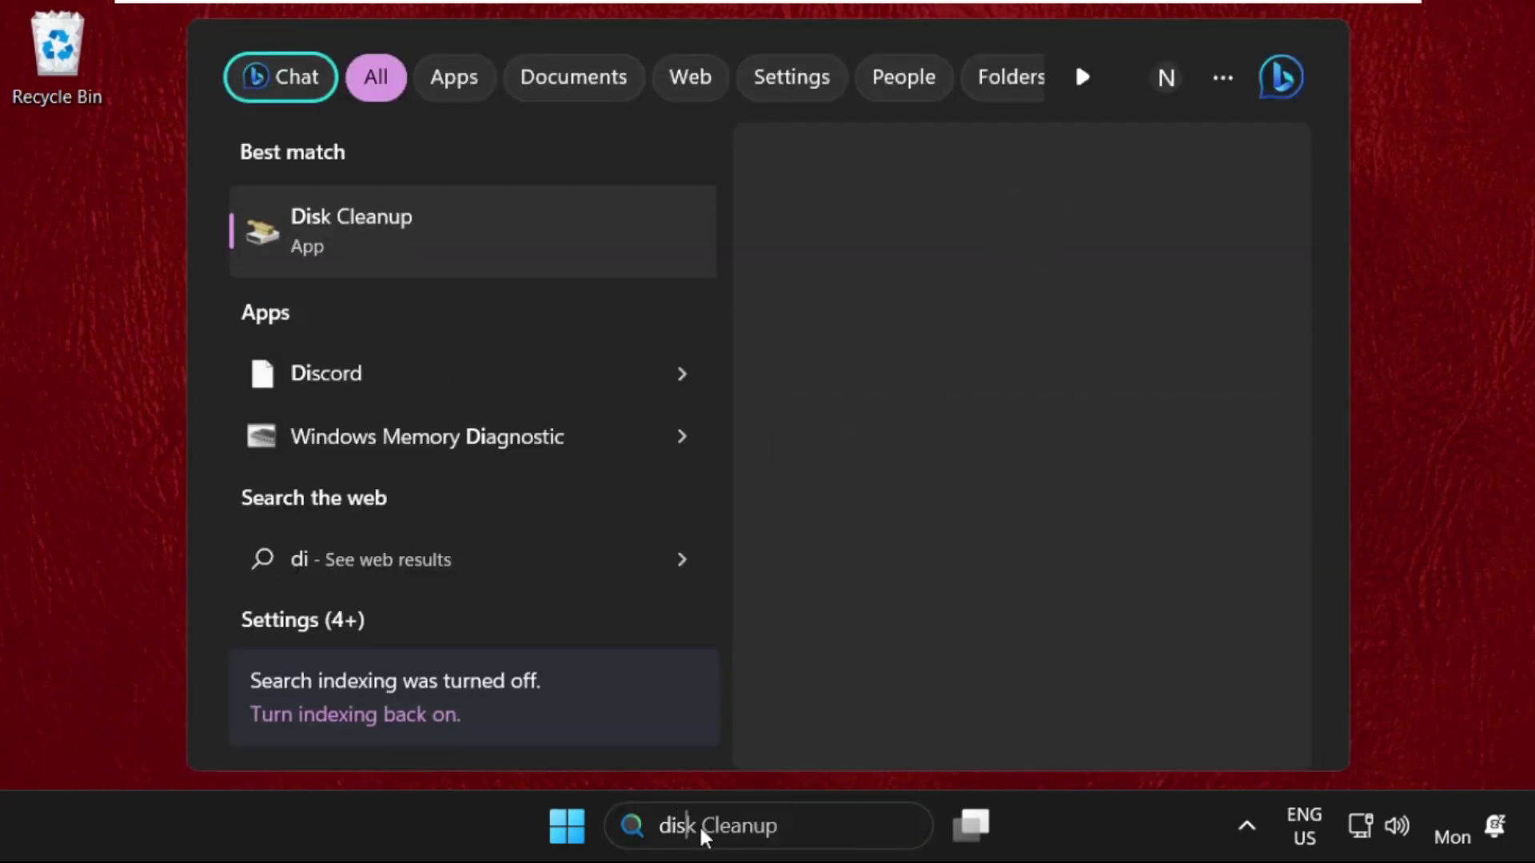
{"action": "type", "text": "k"}
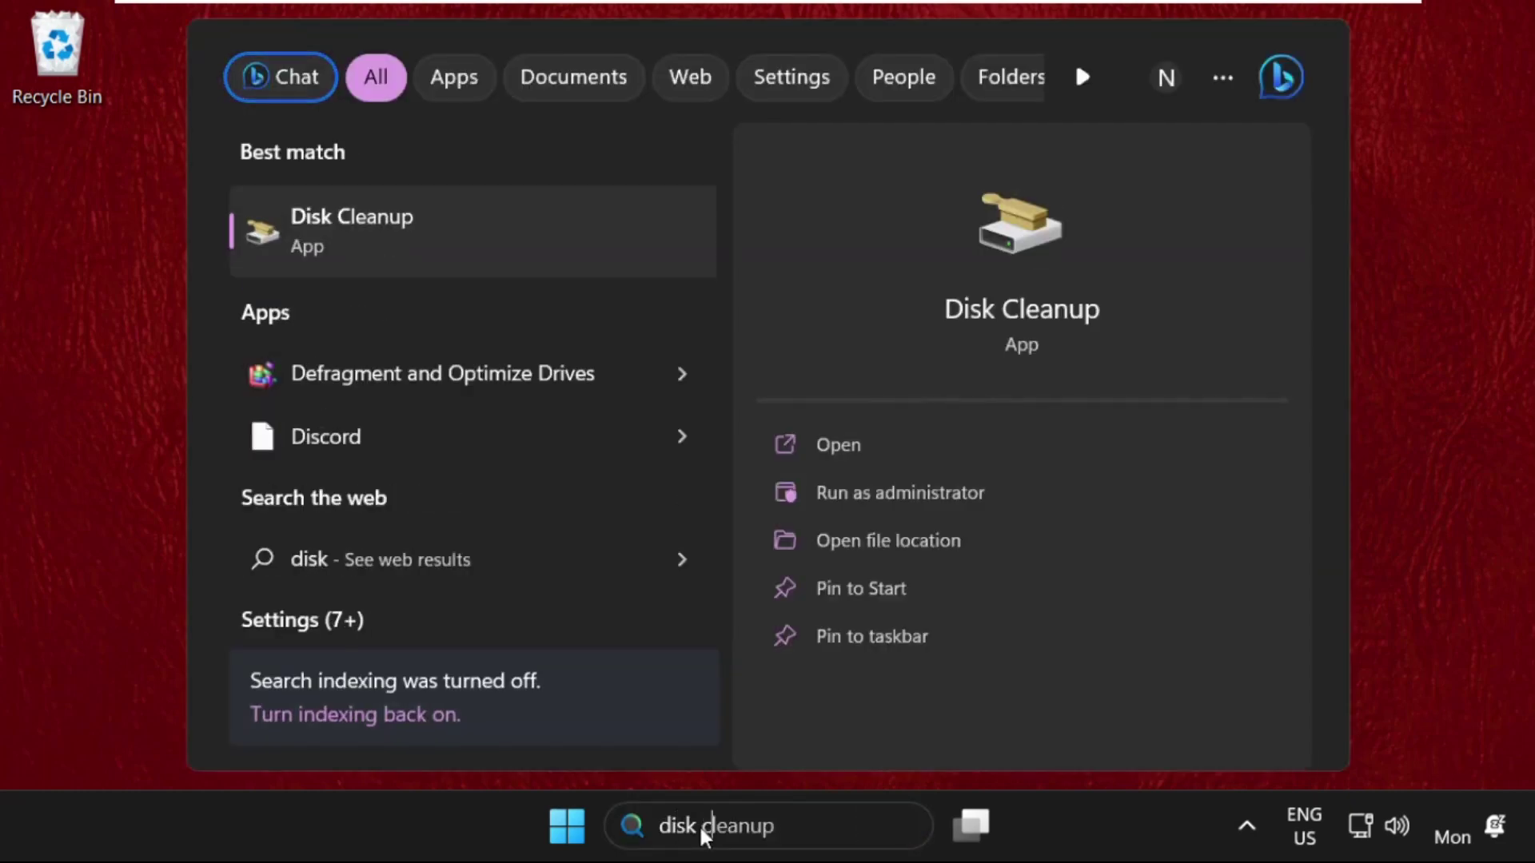
{"action": "type", "text": " cle"}
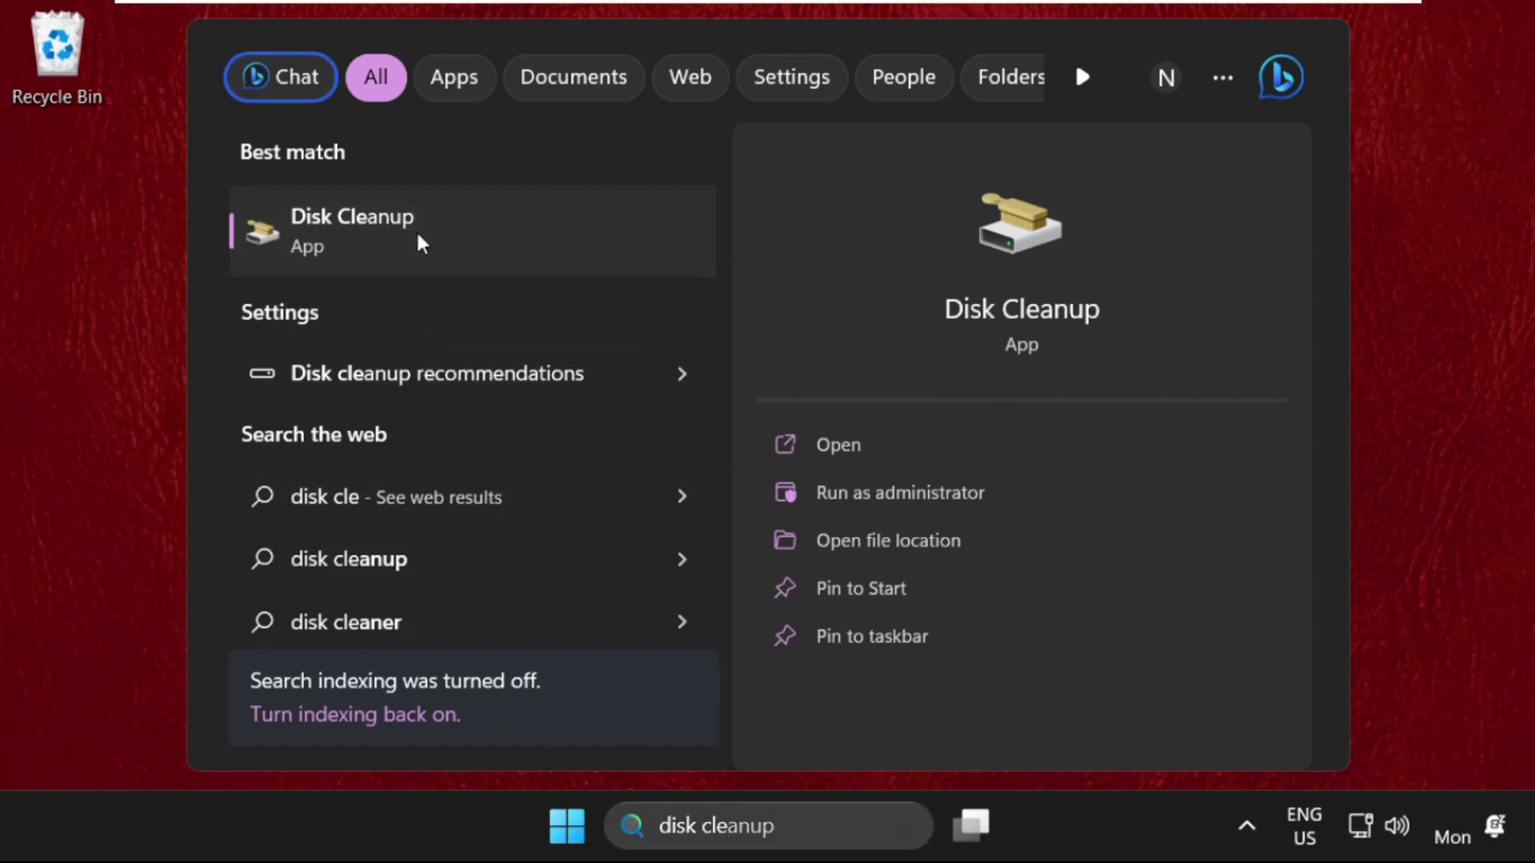
{"action": "left_click", "coordinate": [415, 229]}
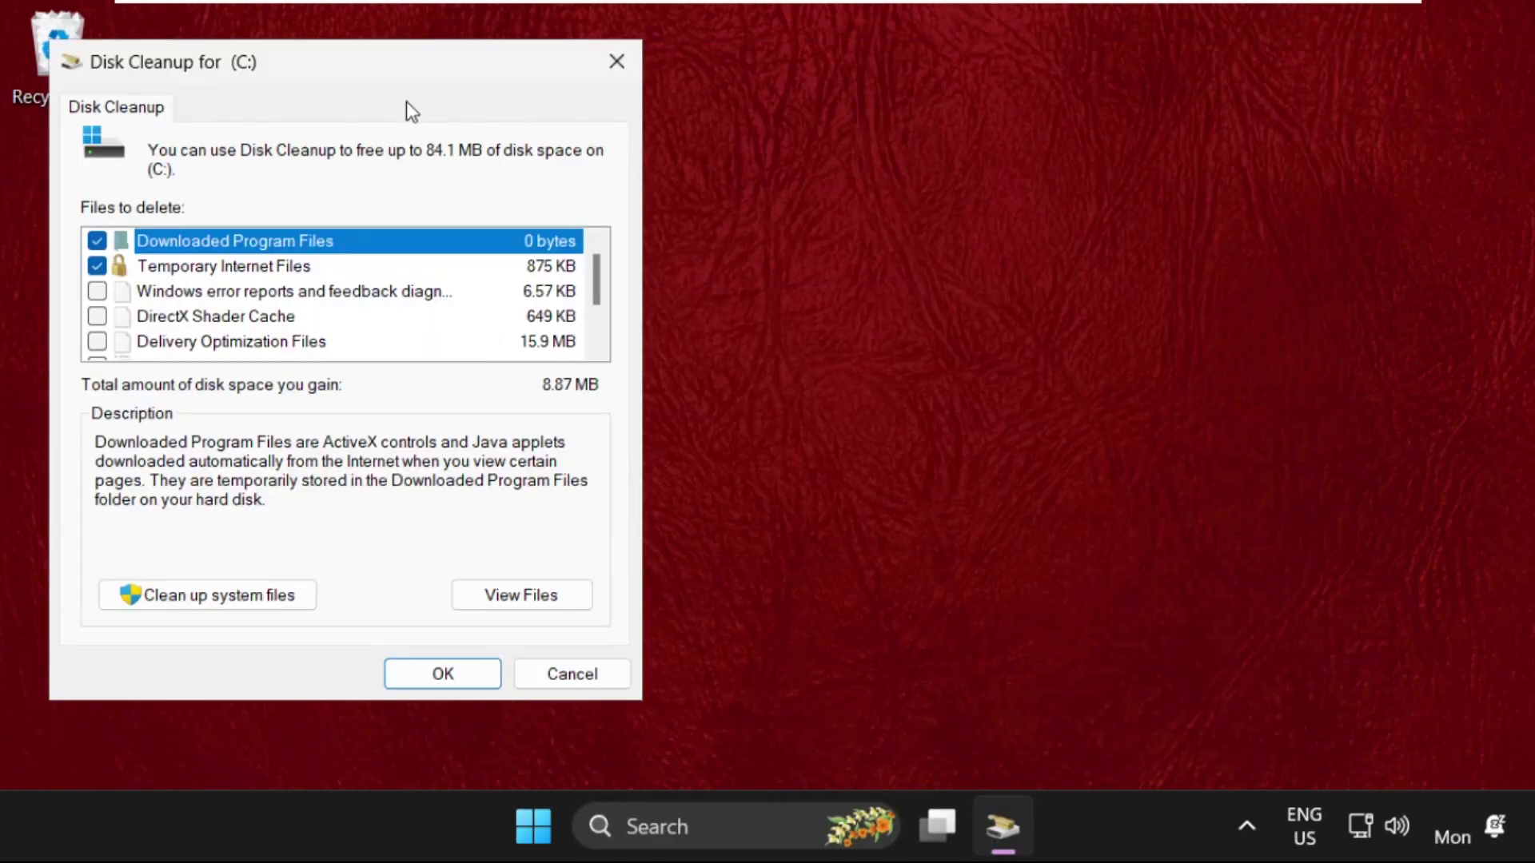
{"action": "left_click_drag", "start_coordinate": [406, 111], "coordinate": [852, 111]}
{"action": "scroll", "coordinate": [690, 274], "scroll_direction": "down", "scroll_amount": 1}
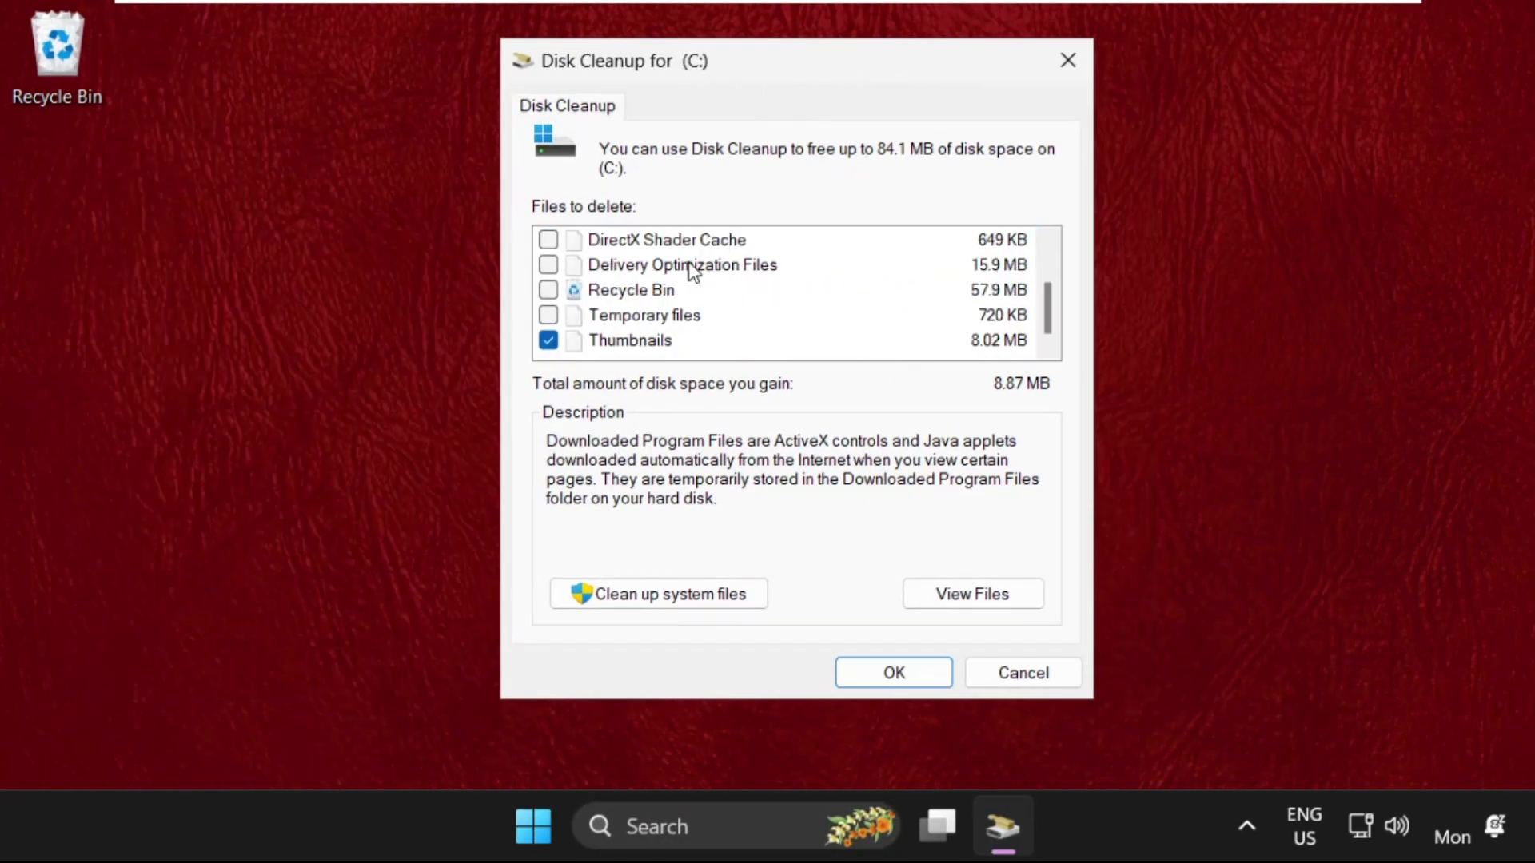
Tick Temporary files and Recycle Bin, then permanently delete the checked categories.
{"action": "left_click", "coordinate": [606, 321]}
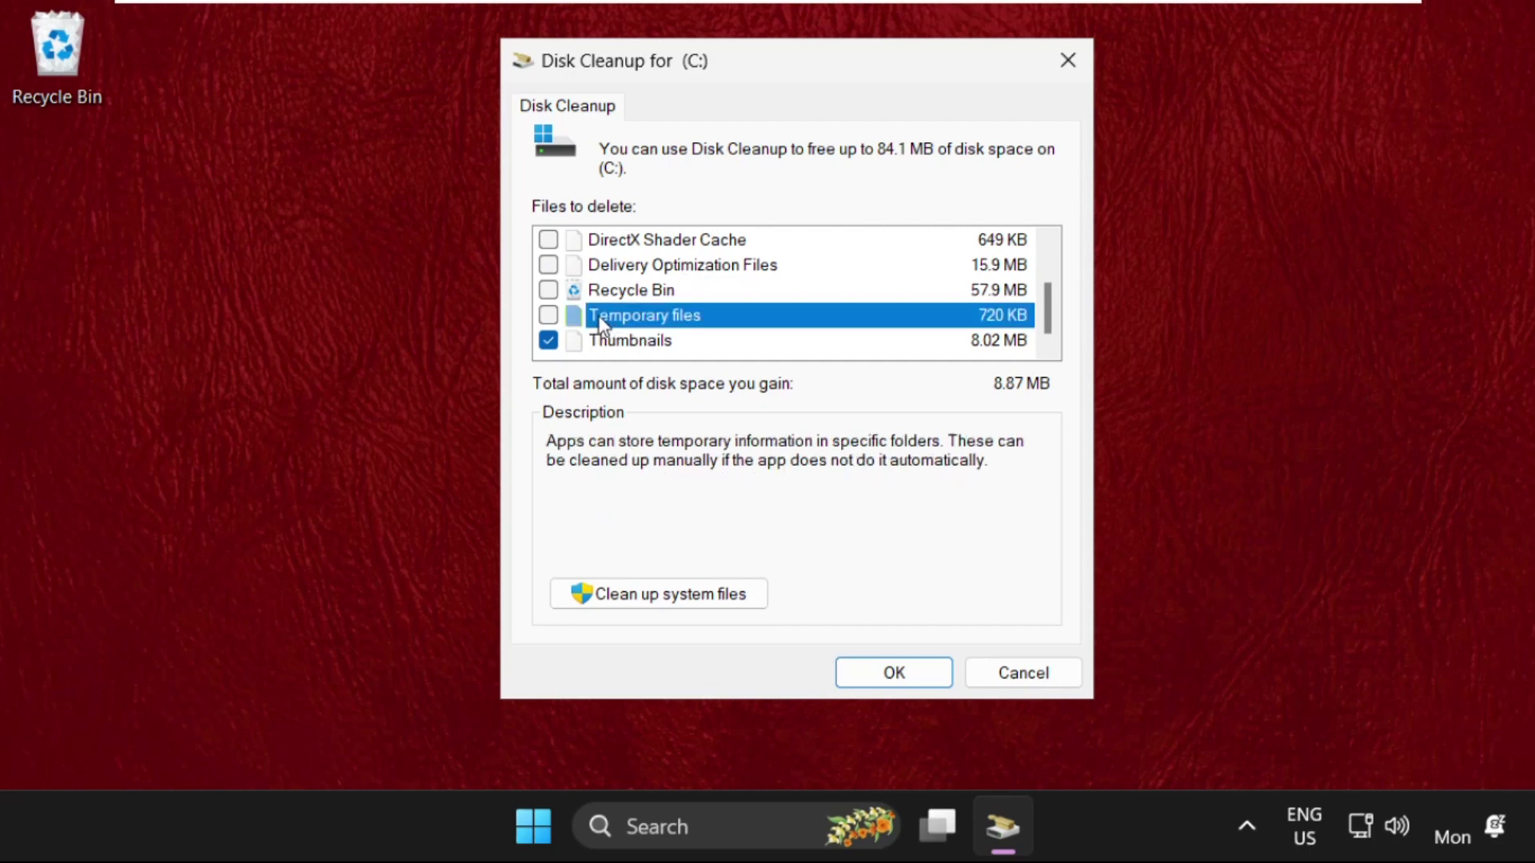
{"action": "left_click", "coordinate": [549, 316]}
{"action": "left_click", "coordinate": [548, 291]}
{"action": "left_click", "coordinate": [881, 676]}
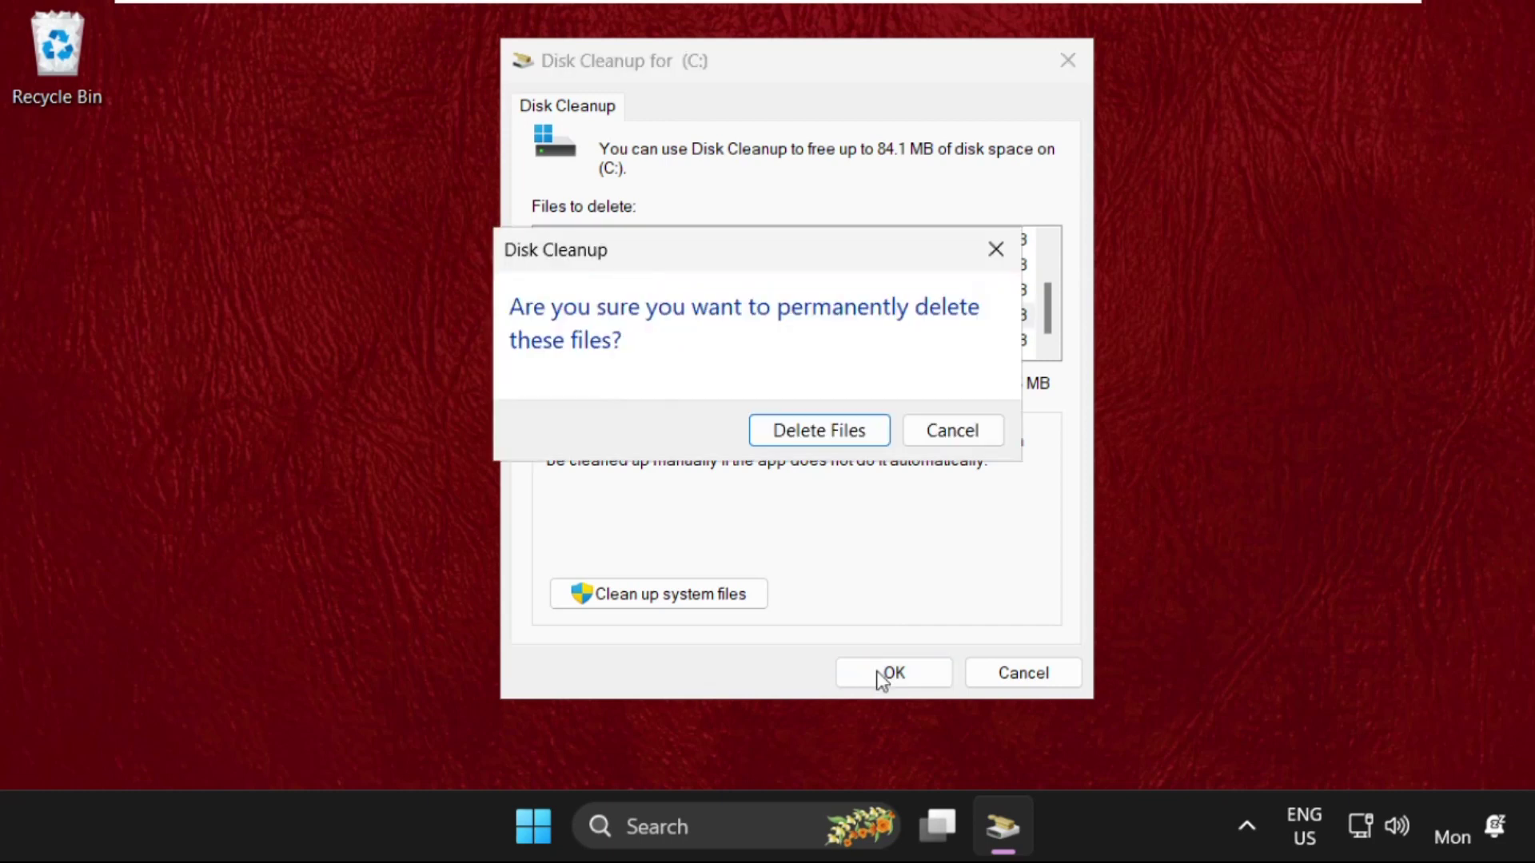
{"action": "left_click", "coordinate": [785, 429]}
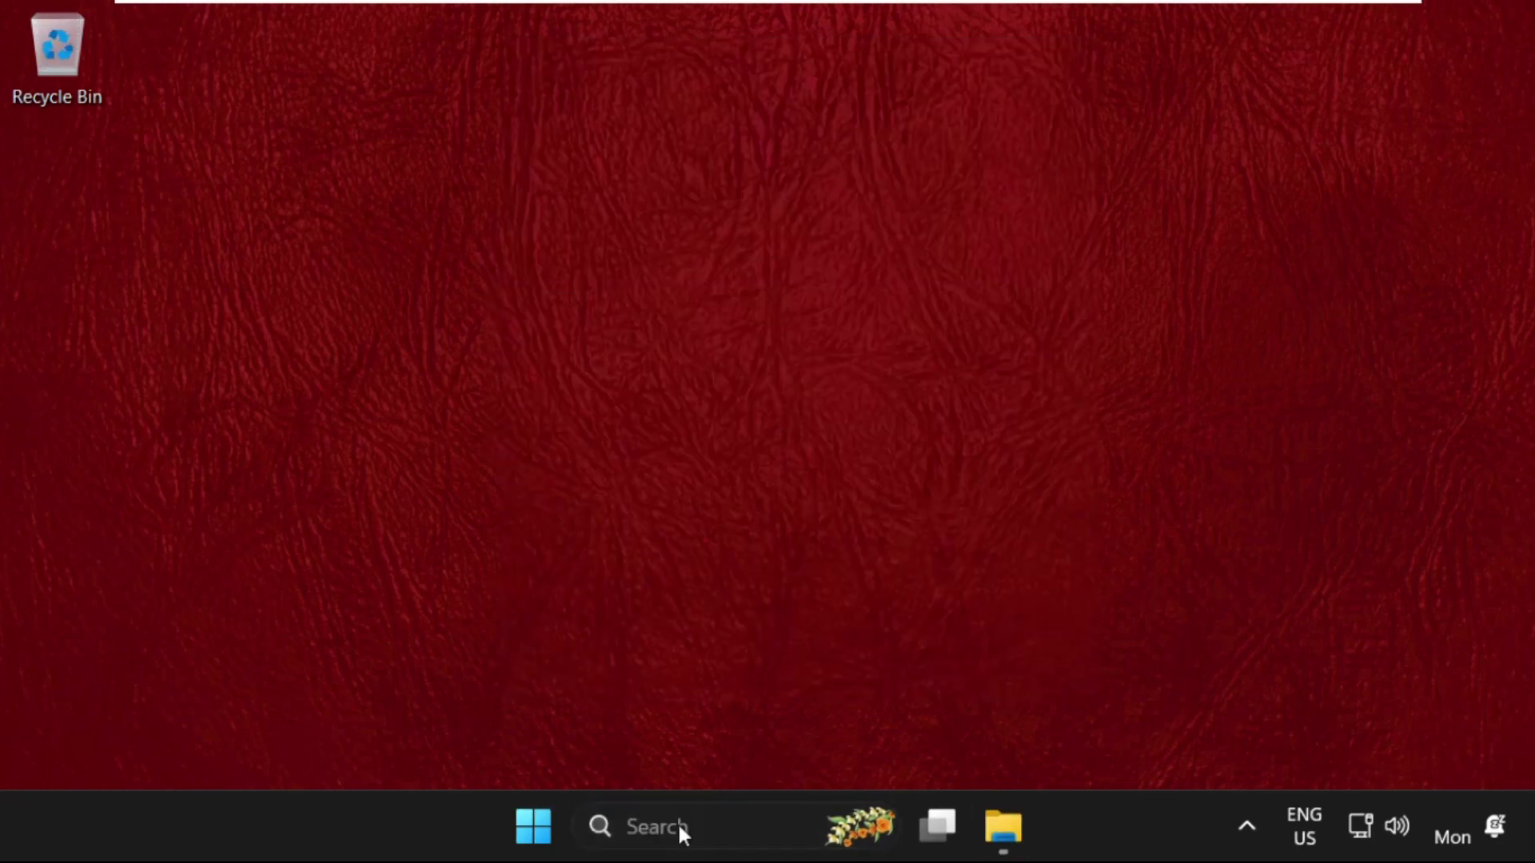
Open File Explorer and browse into C:\Windows.
{"action": "left_click", "coordinate": [678, 826]}
{"action": "type", "text": "fi"}
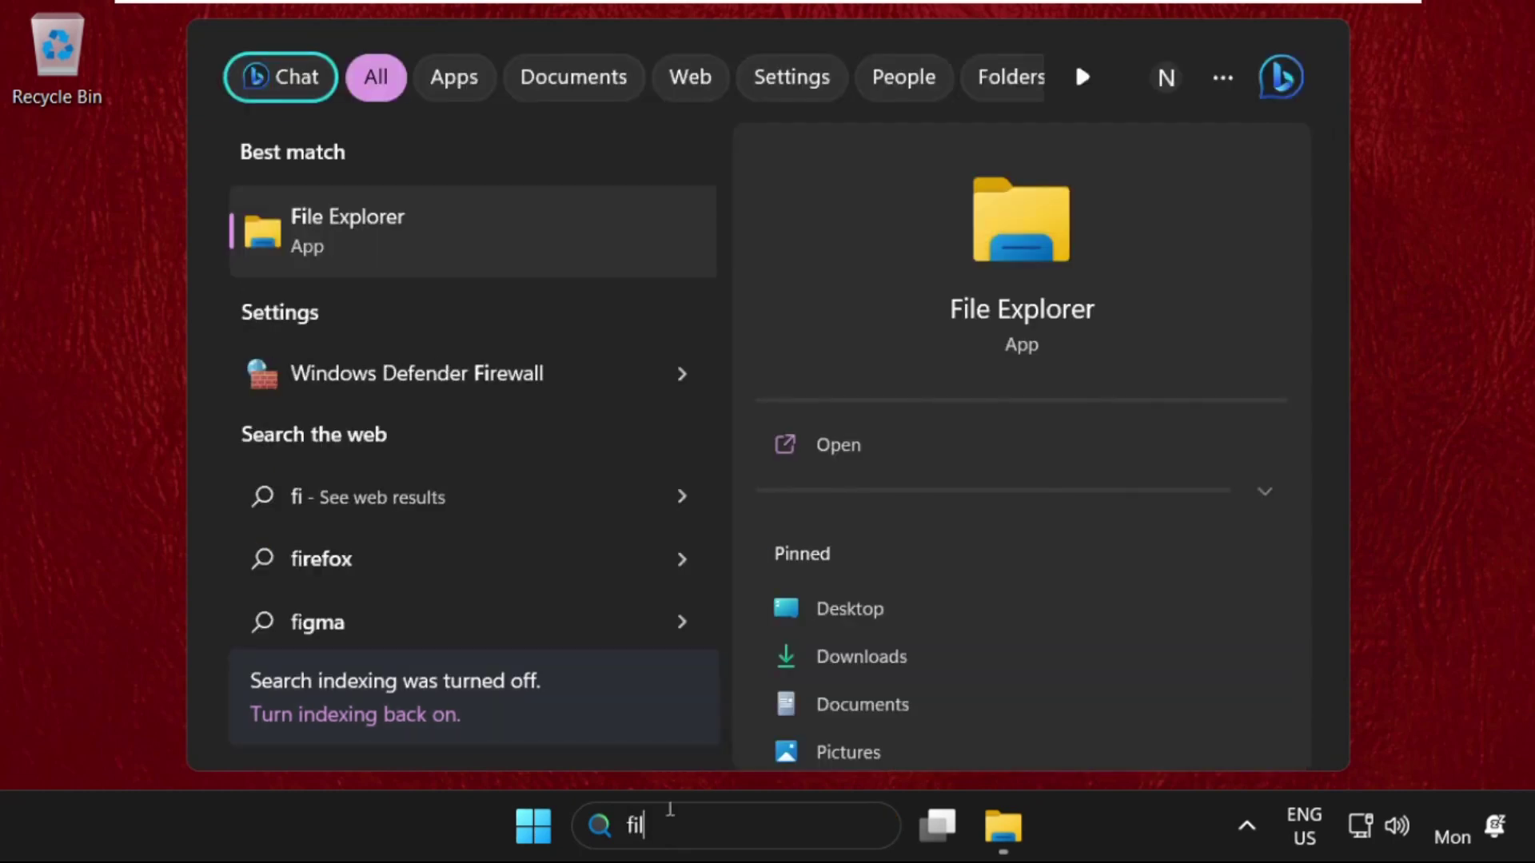
{"action": "type", "text": "l"}
{"action": "left_click", "coordinate": [367, 229]}
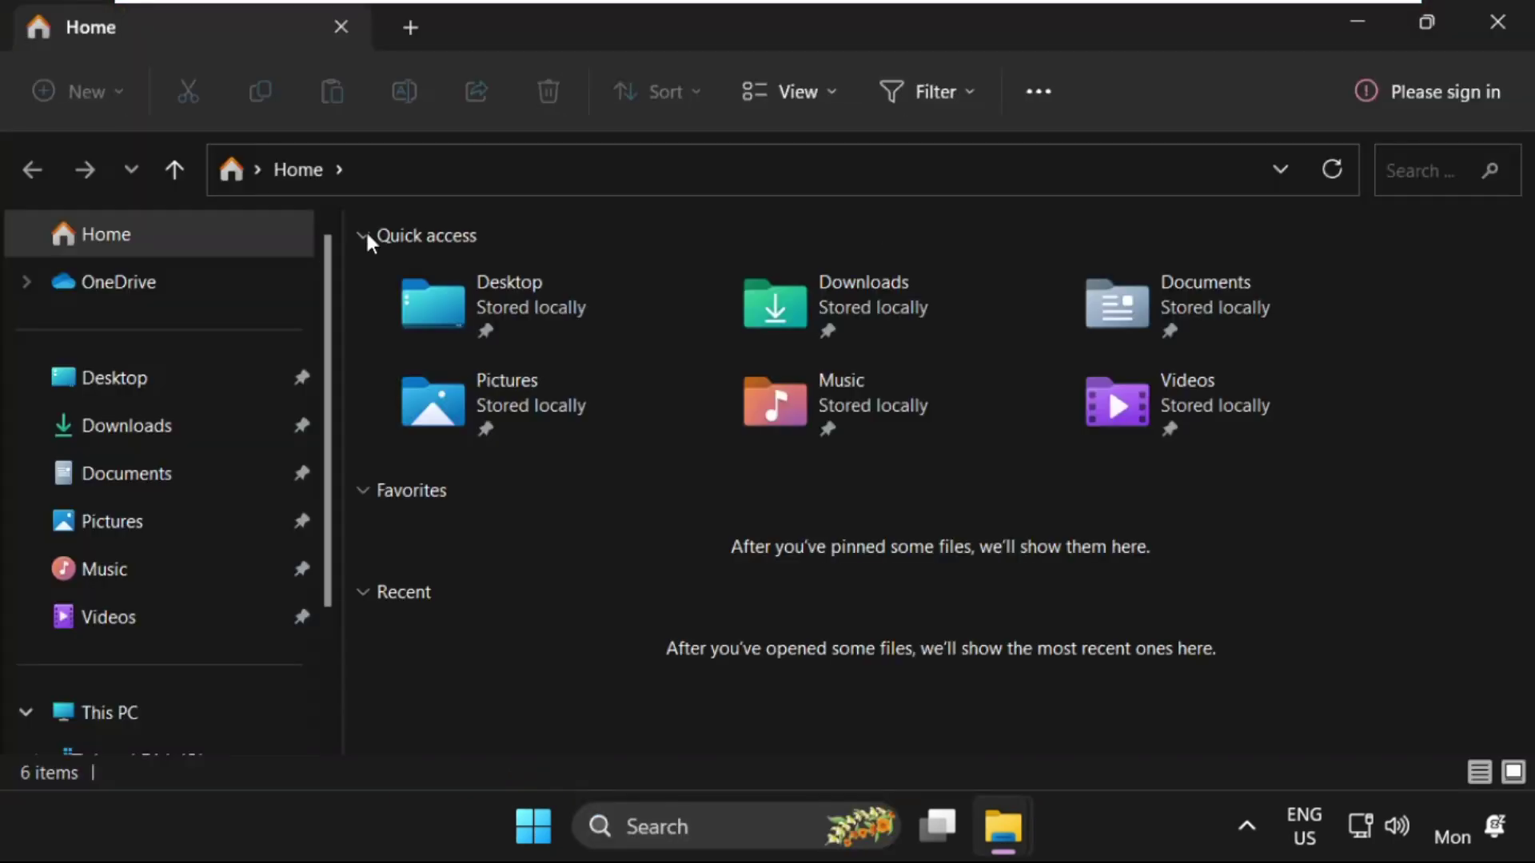
{"action": "left_click", "coordinate": [165, 727]}
{"action": "double_click", "coordinate": [647, 36]}
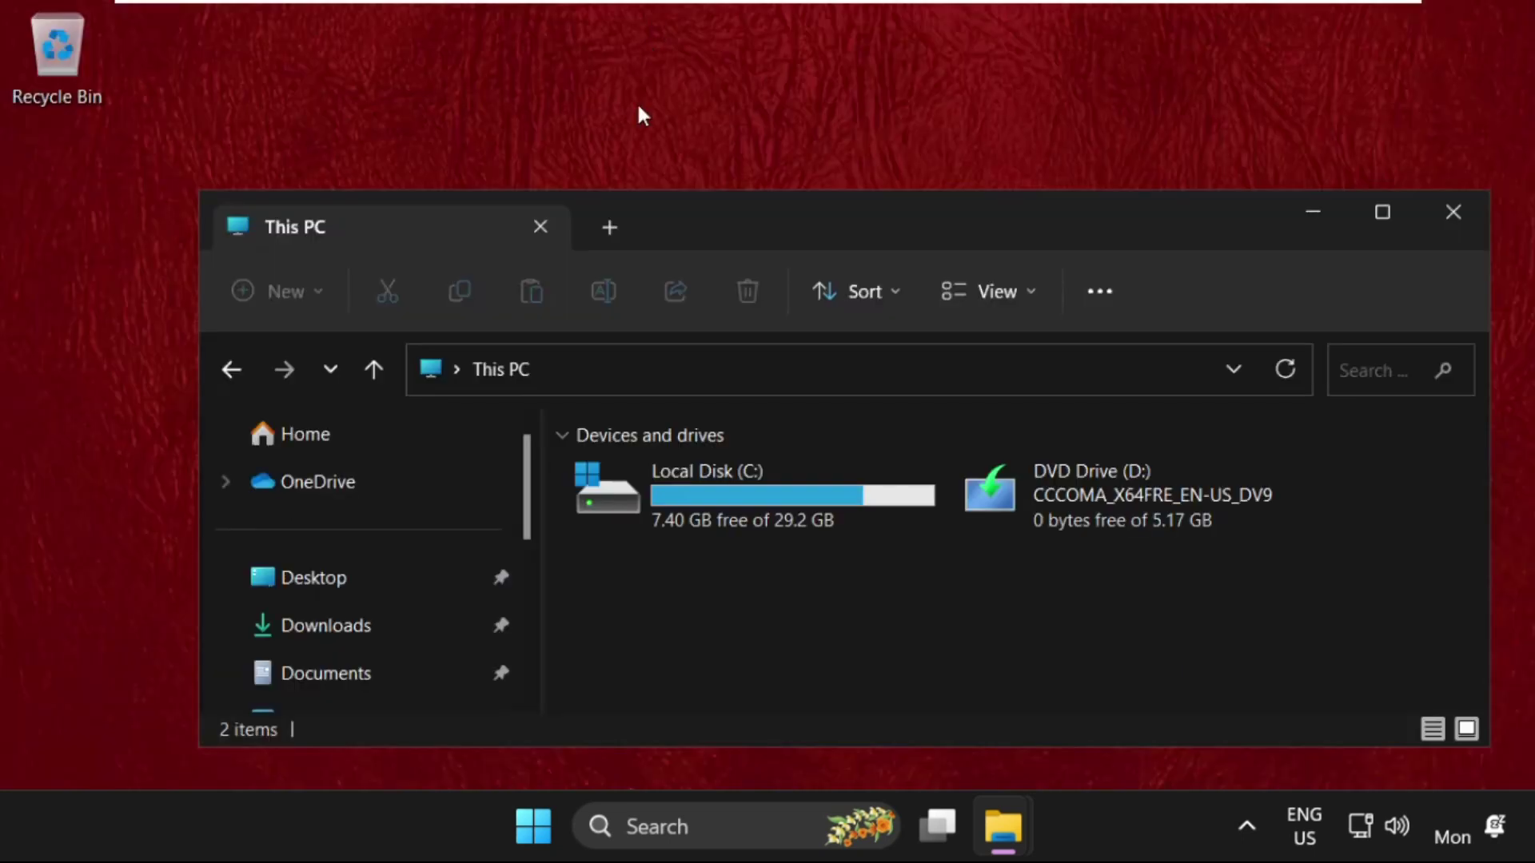
{"action": "double_click", "coordinate": [699, 510]}
{"action": "left_click_drag", "start_coordinate": [801, 226], "coordinate": [771, 121]}
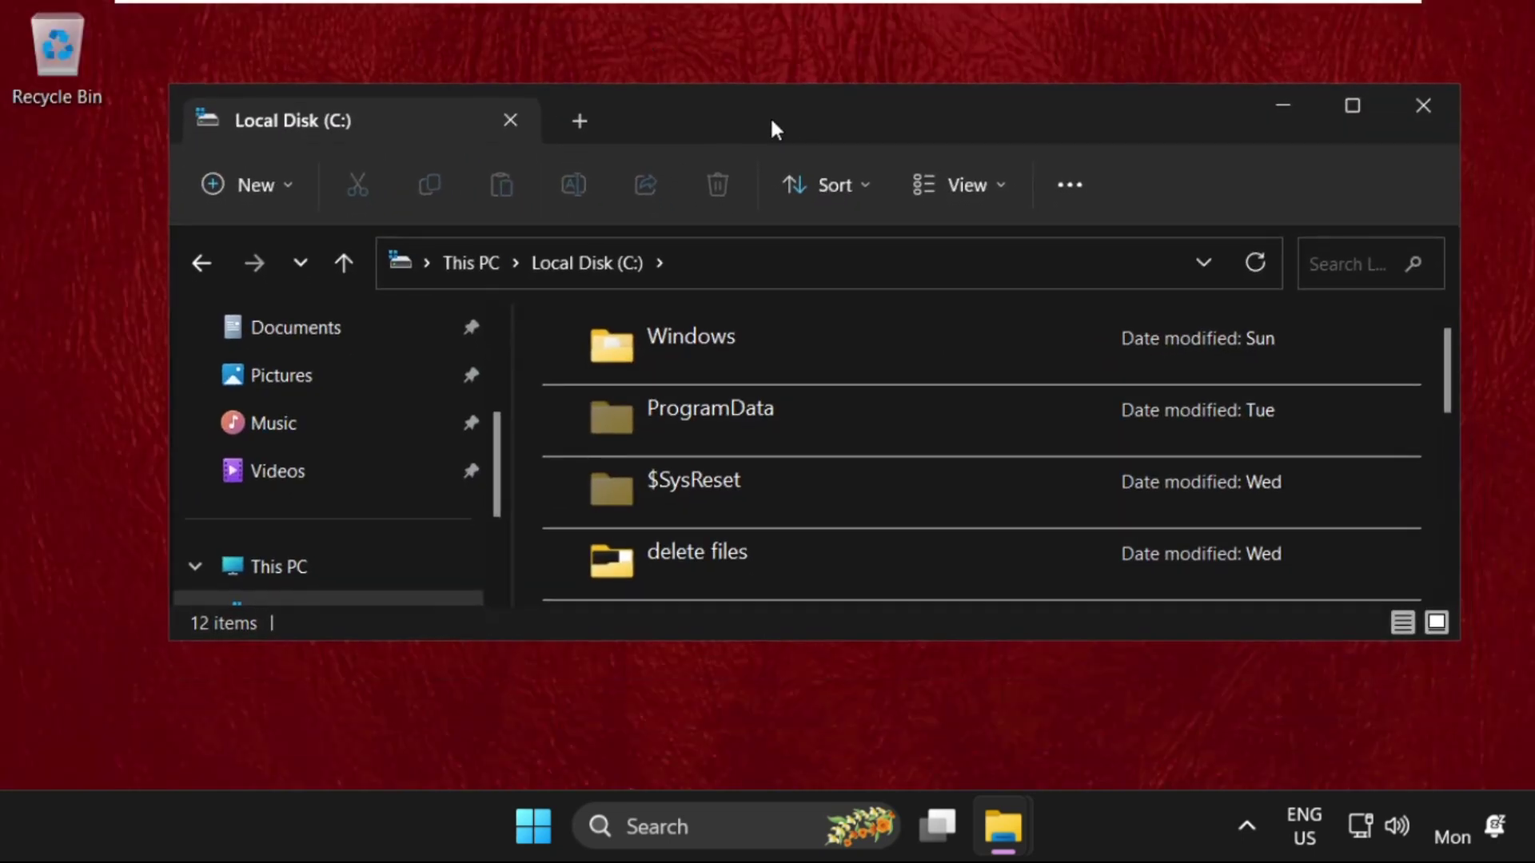
{"action": "double_click", "coordinate": [697, 344]}
Jump to the S folders and open System32.
{"action": "left_click", "coordinate": [682, 419]}
{"action": "key", "text": "s"}
{"action": "scroll", "coordinate": [683, 421], "scroll_direction": "down", "scroll_amount": 2}
{"action": "scroll", "coordinate": [683, 420], "scroll_direction": "down", "scroll_amount": 1}
{"action": "scroll", "coordinate": [683, 419], "scroll_direction": "down", "scroll_amount": 1}
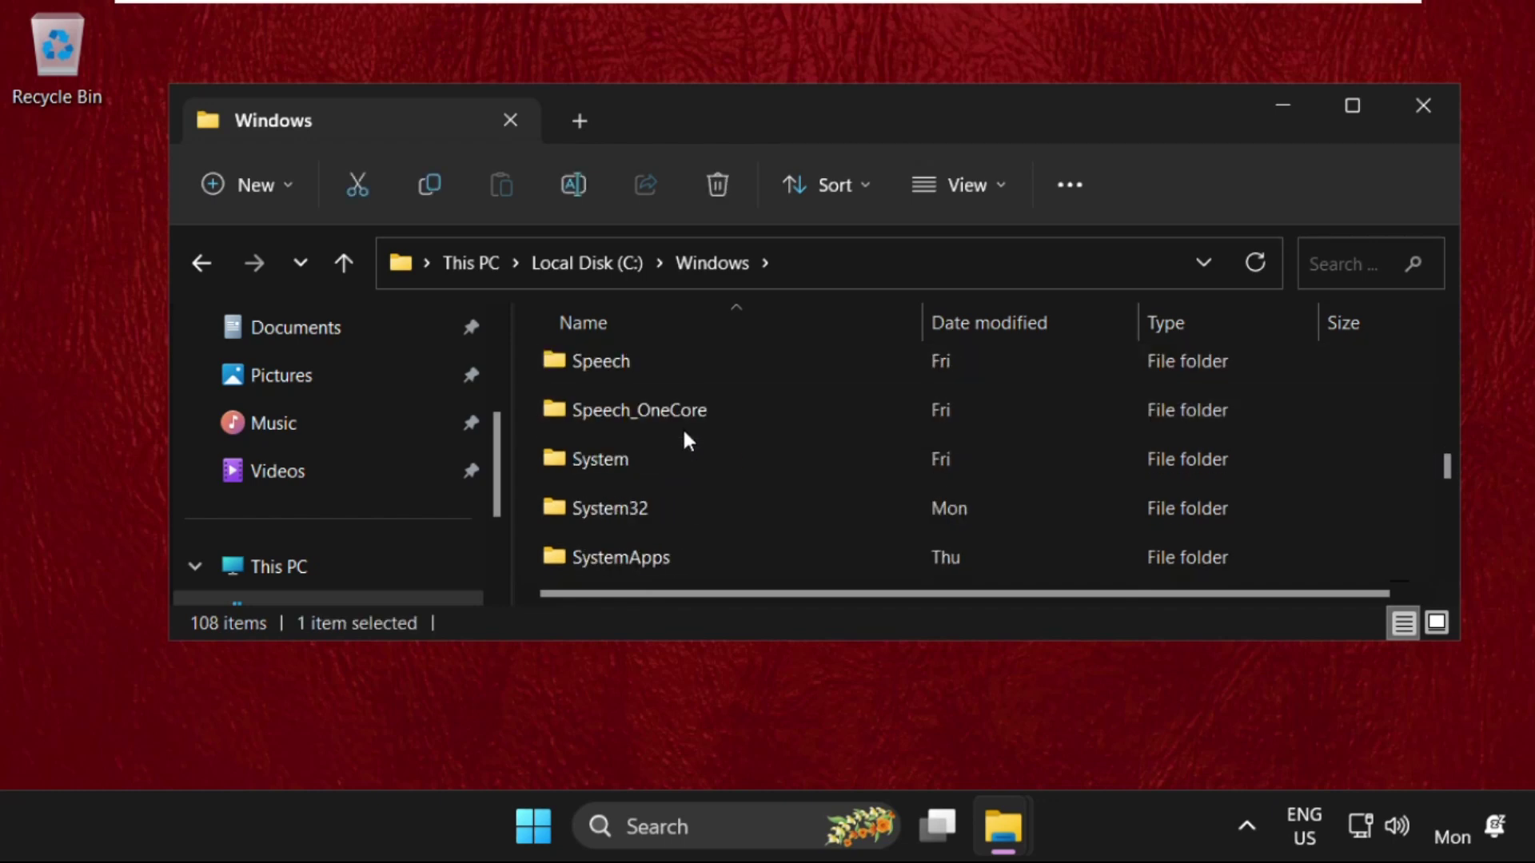
{"action": "left_click", "coordinate": [641, 521]}
{"action": "double_click", "coordinate": [682, 507]}
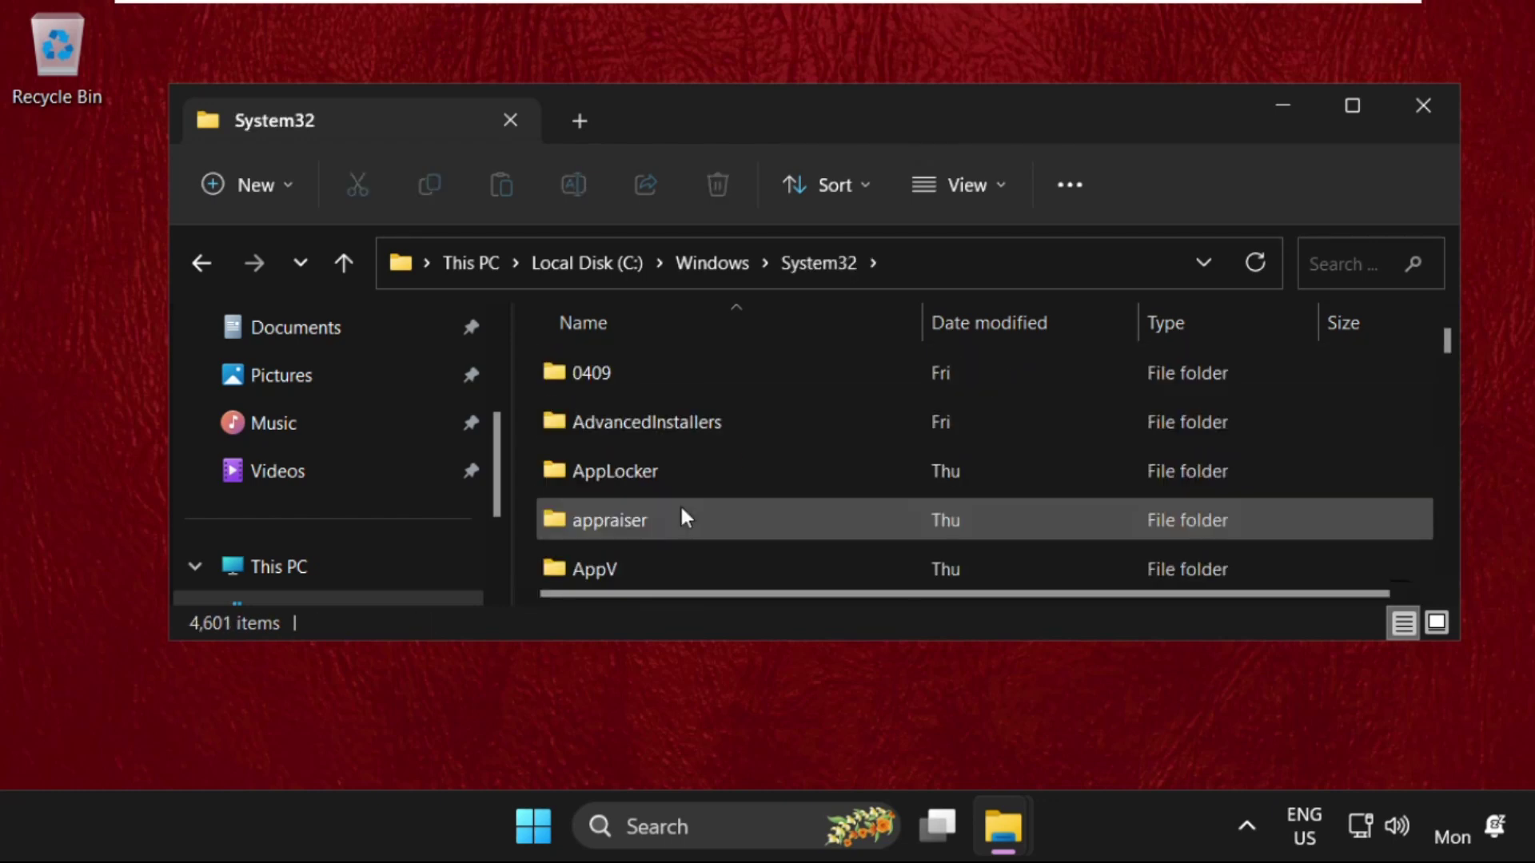
Jump to G files and select GameBarPresenceWriter.proxy.dll with its actions menu.
{"action": "left_click", "coordinate": [678, 474]}
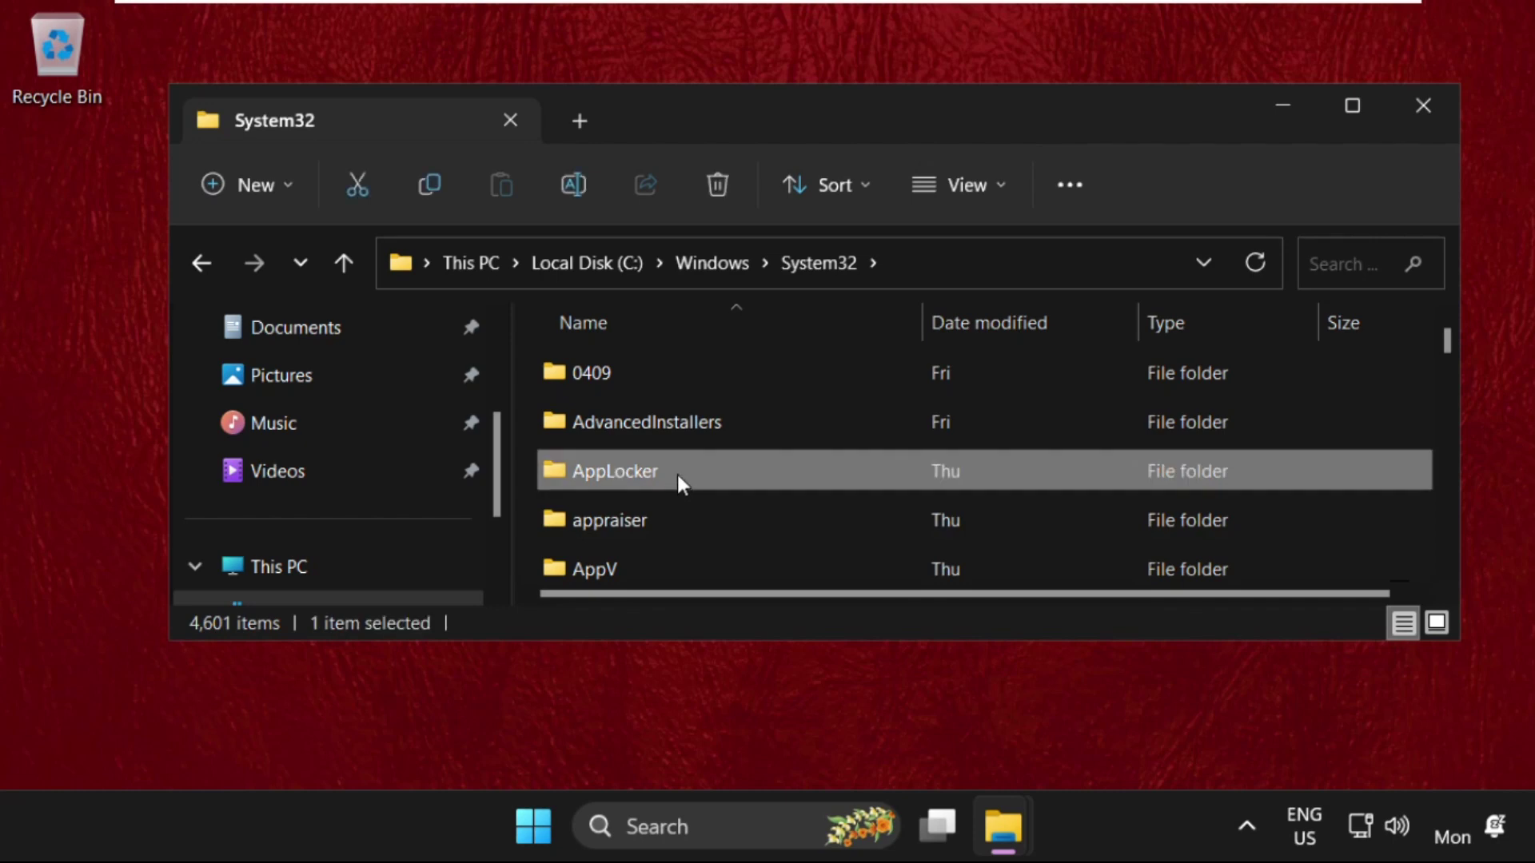
{"action": "key", "text": "g"}
{"action": "key", "text": "g"}
{"action": "key", "text": "g"}
{"action": "key", "text": "g"}
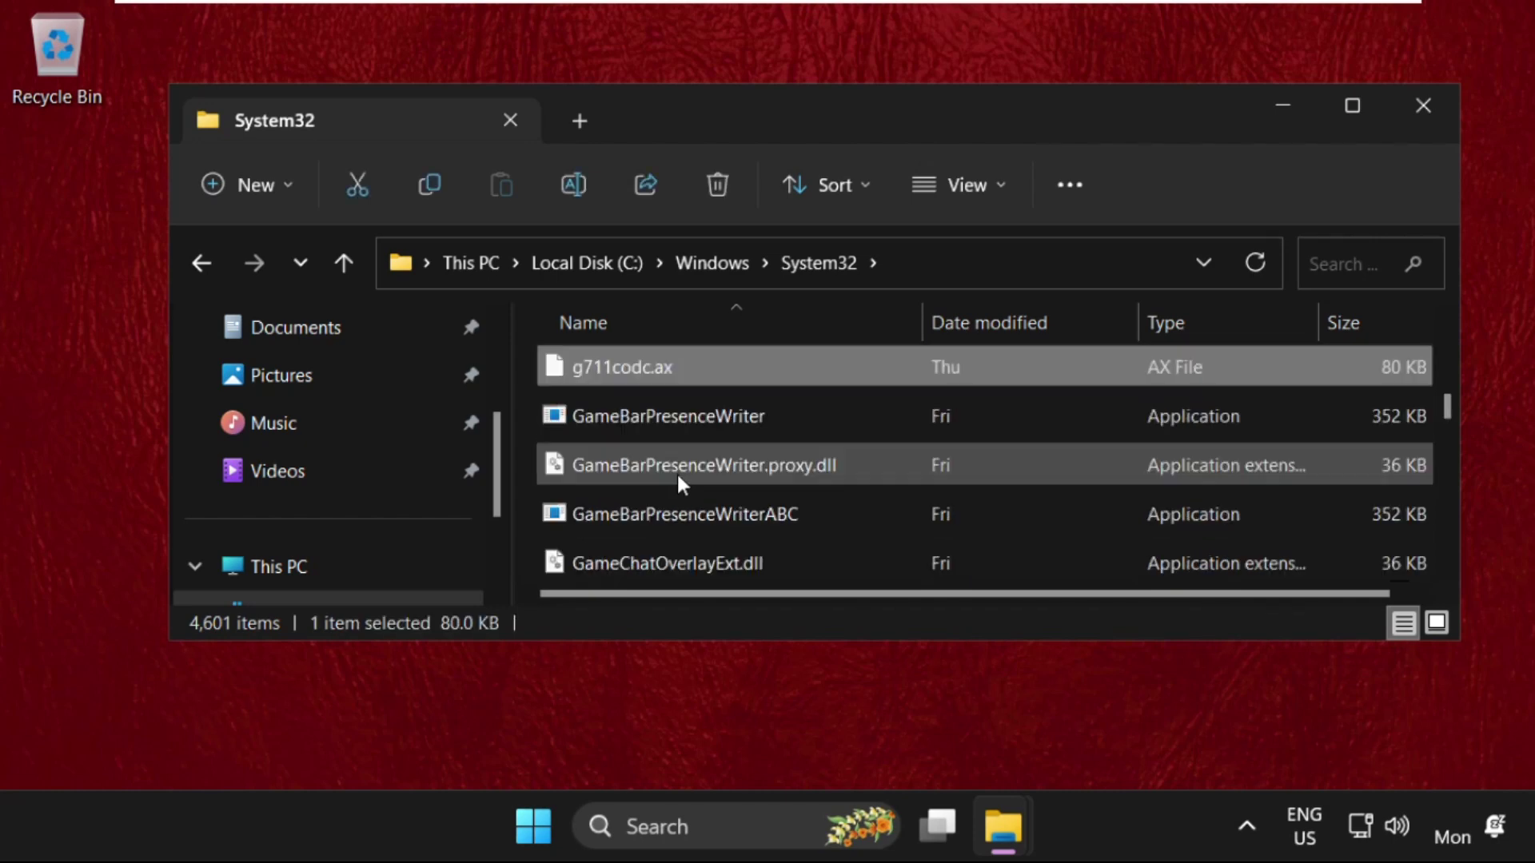
{"action": "left_click", "coordinate": [676, 471]}
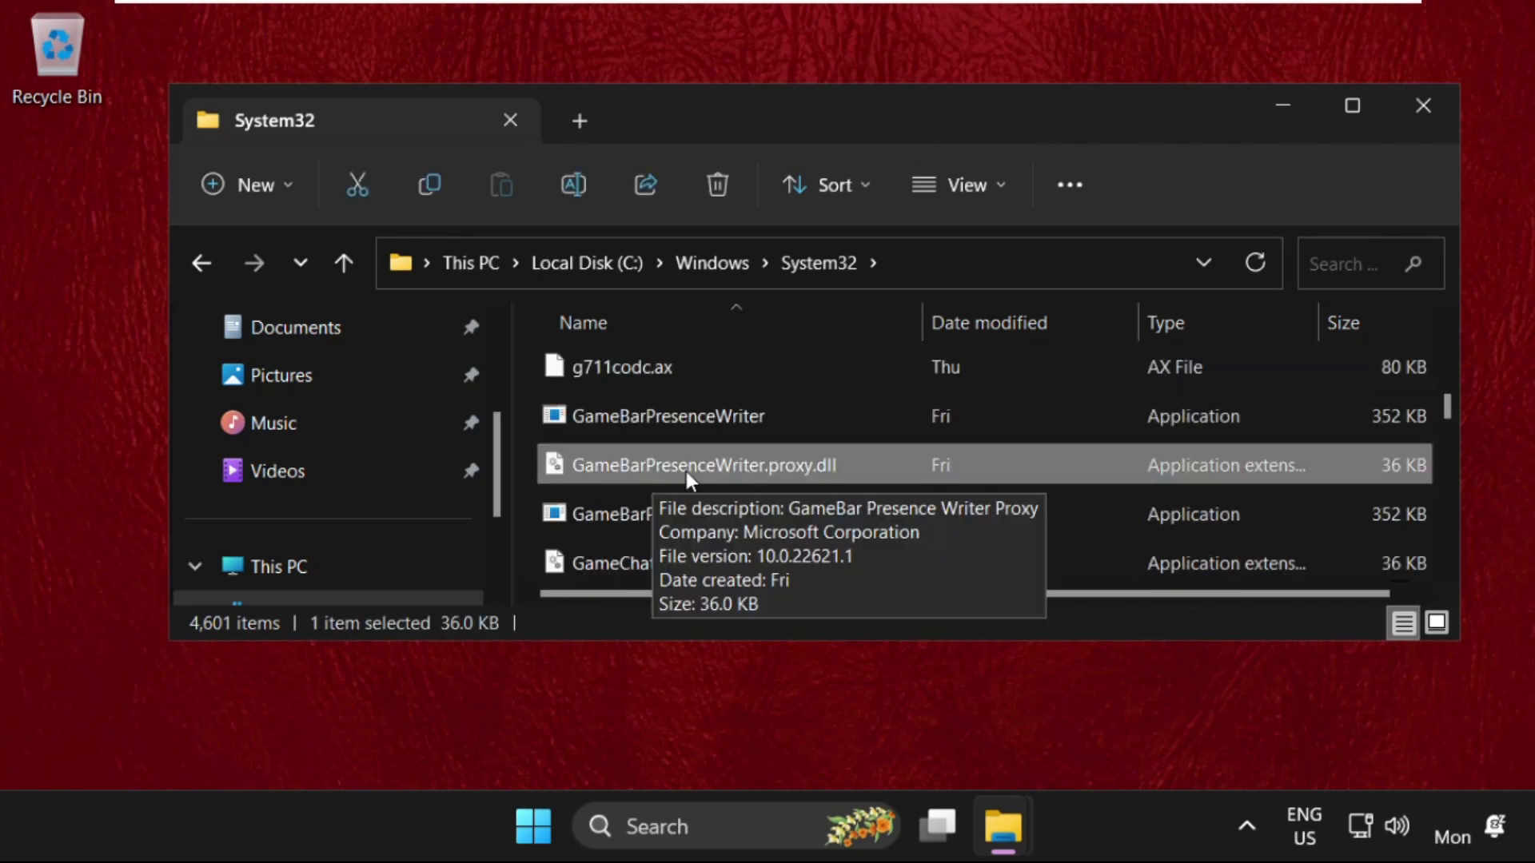
{"action": "right_click", "coordinate": [719, 464]}
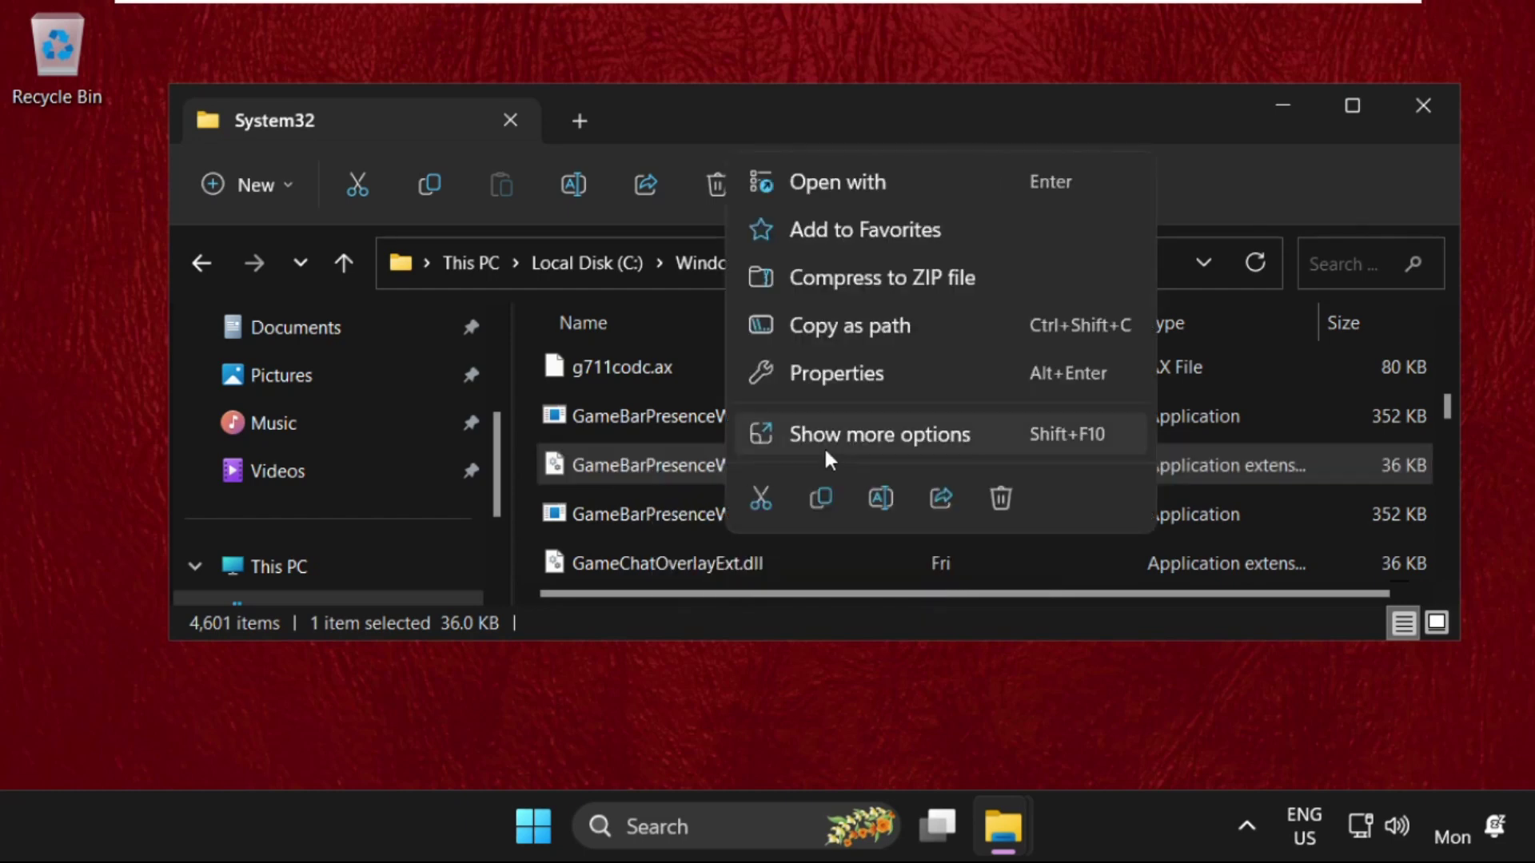
Show the DLL's Security properties, its Advanced settings, and start changing owner.
{"action": "left_click", "coordinate": [854, 378]}
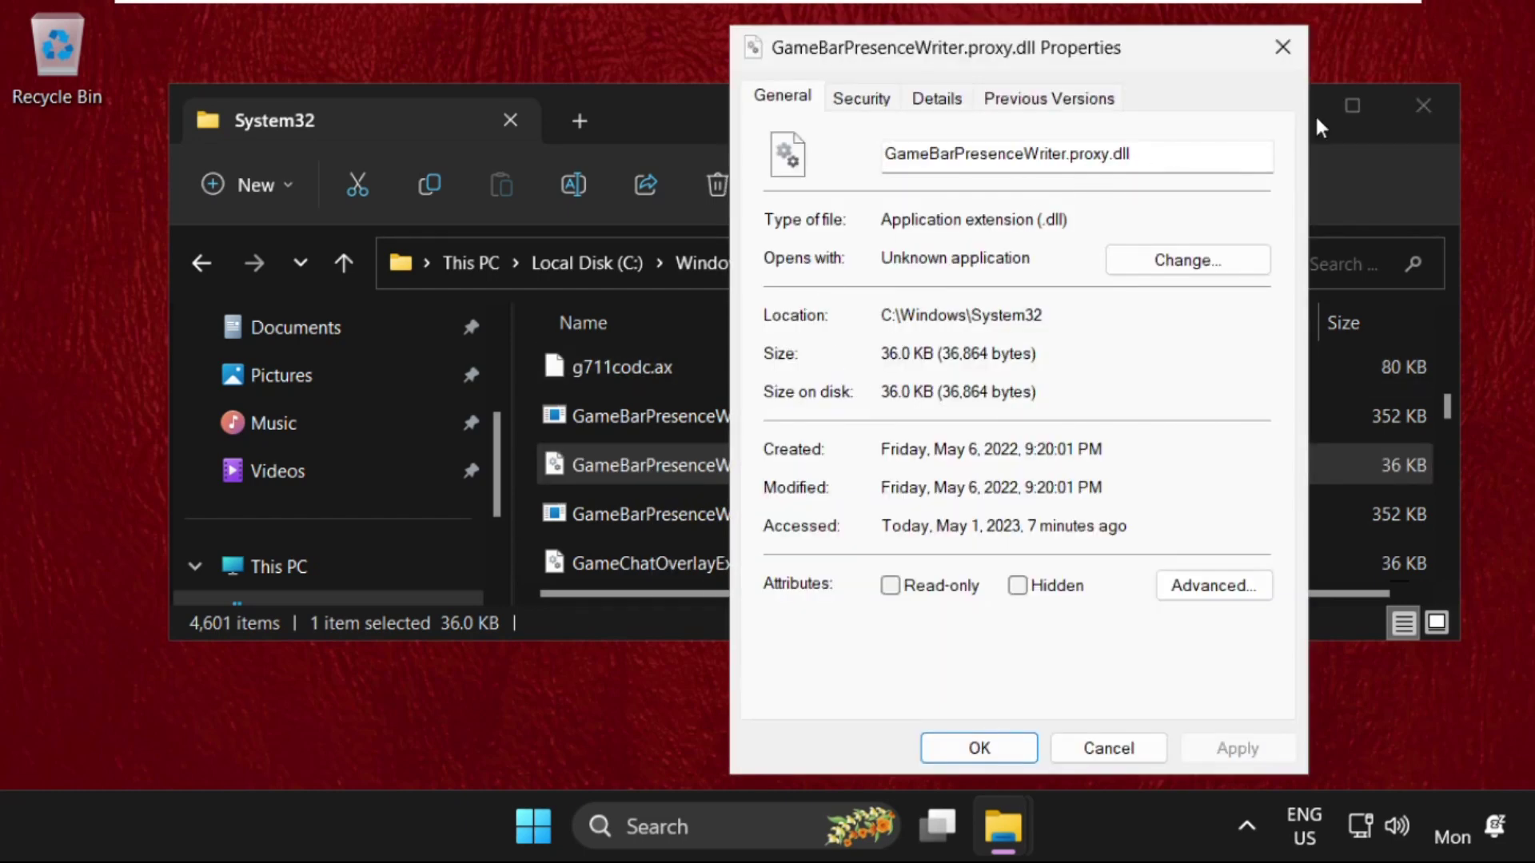
{"action": "left_click", "coordinate": [1447, 104]}
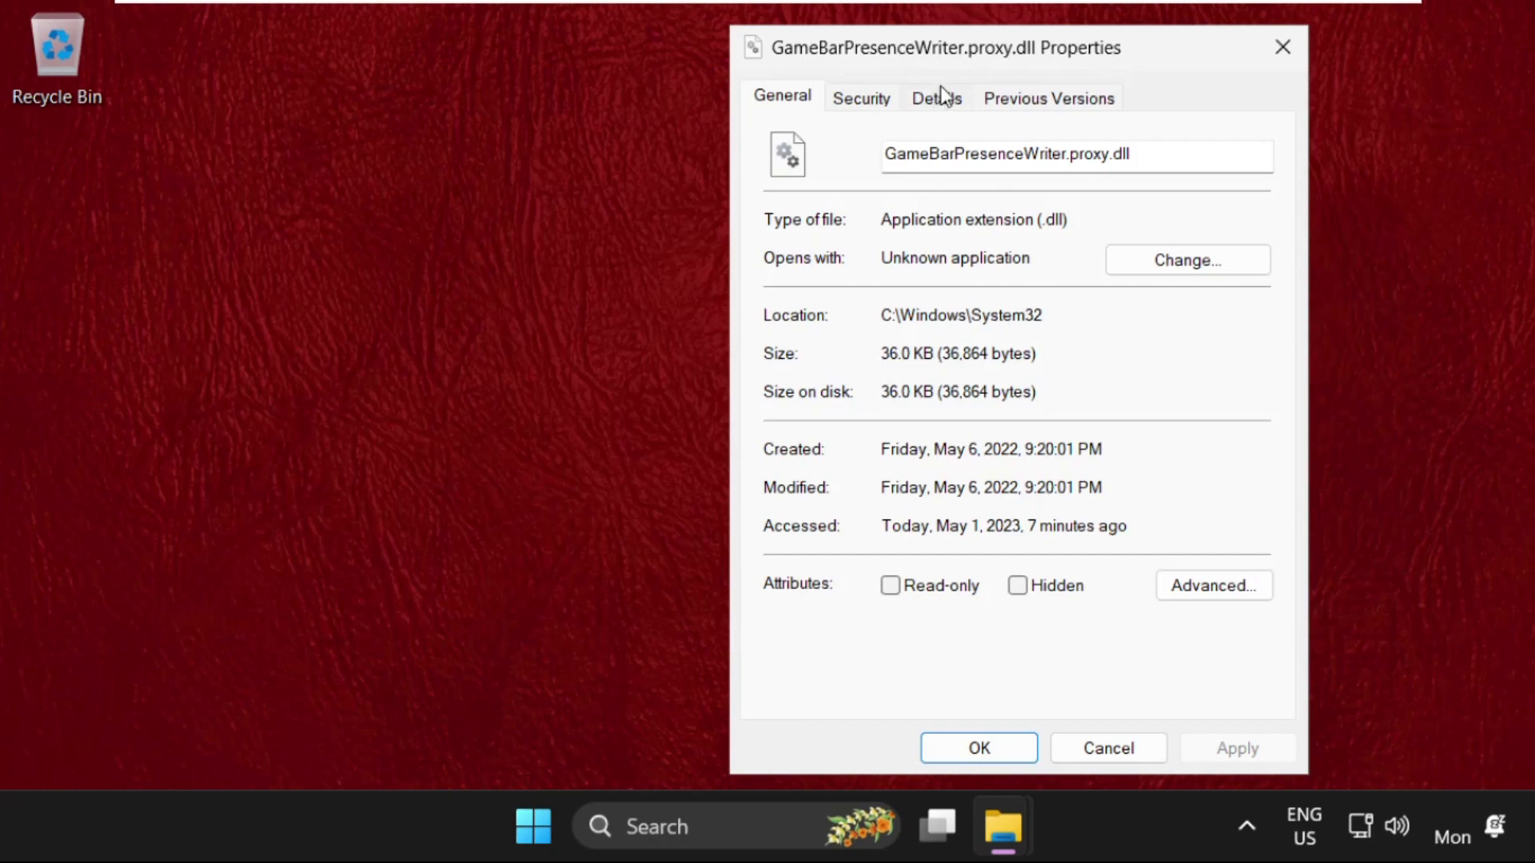
{"action": "left_click_drag", "start_coordinate": [950, 47], "coordinate": [715, 42]}
{"action": "left_click", "coordinate": [625, 93]}
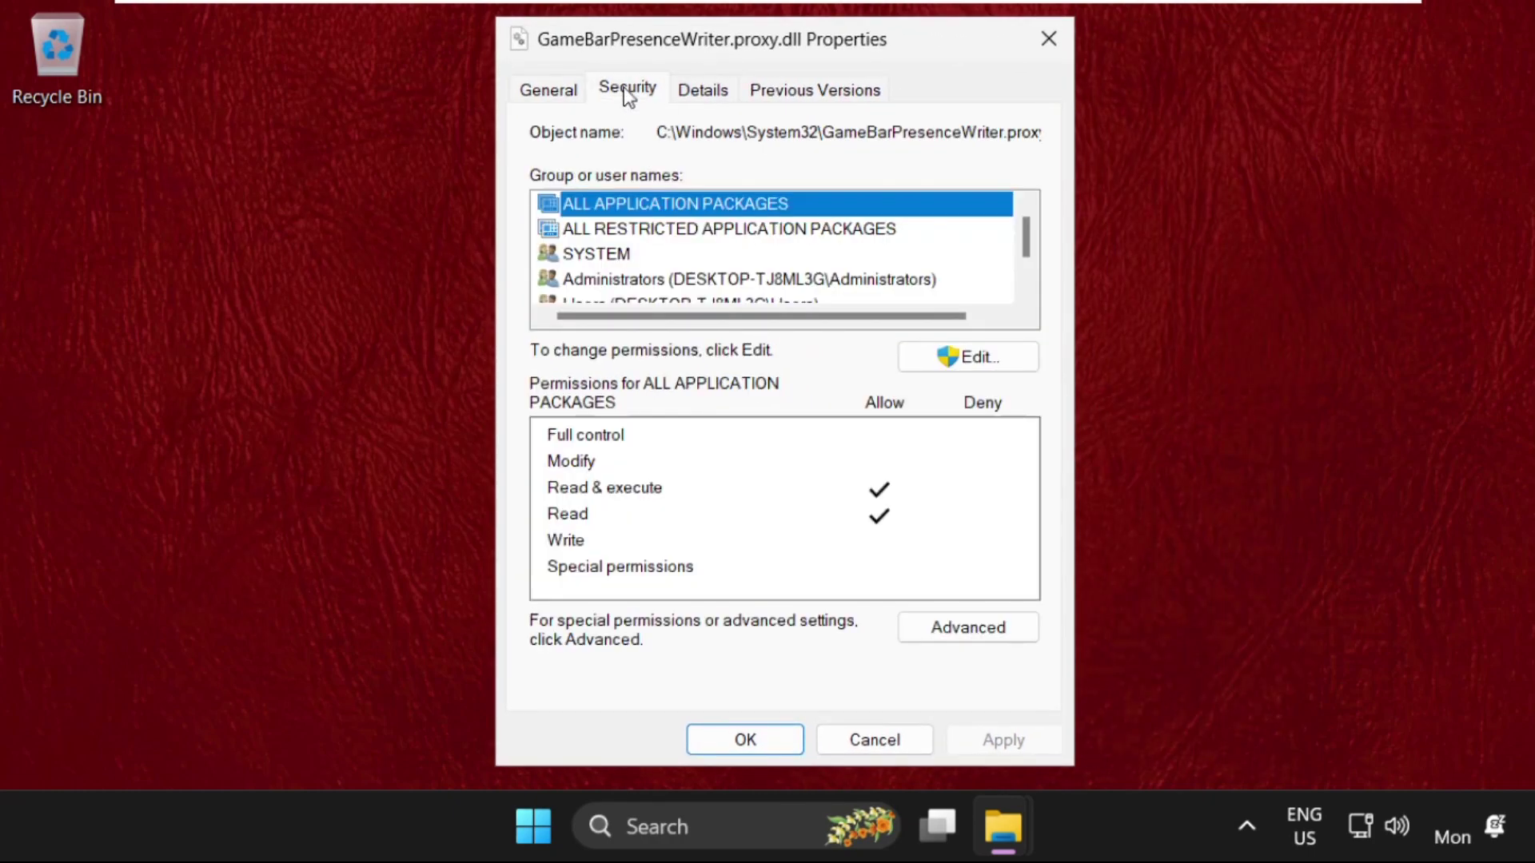
{"action": "left_click", "coordinate": [964, 628]}
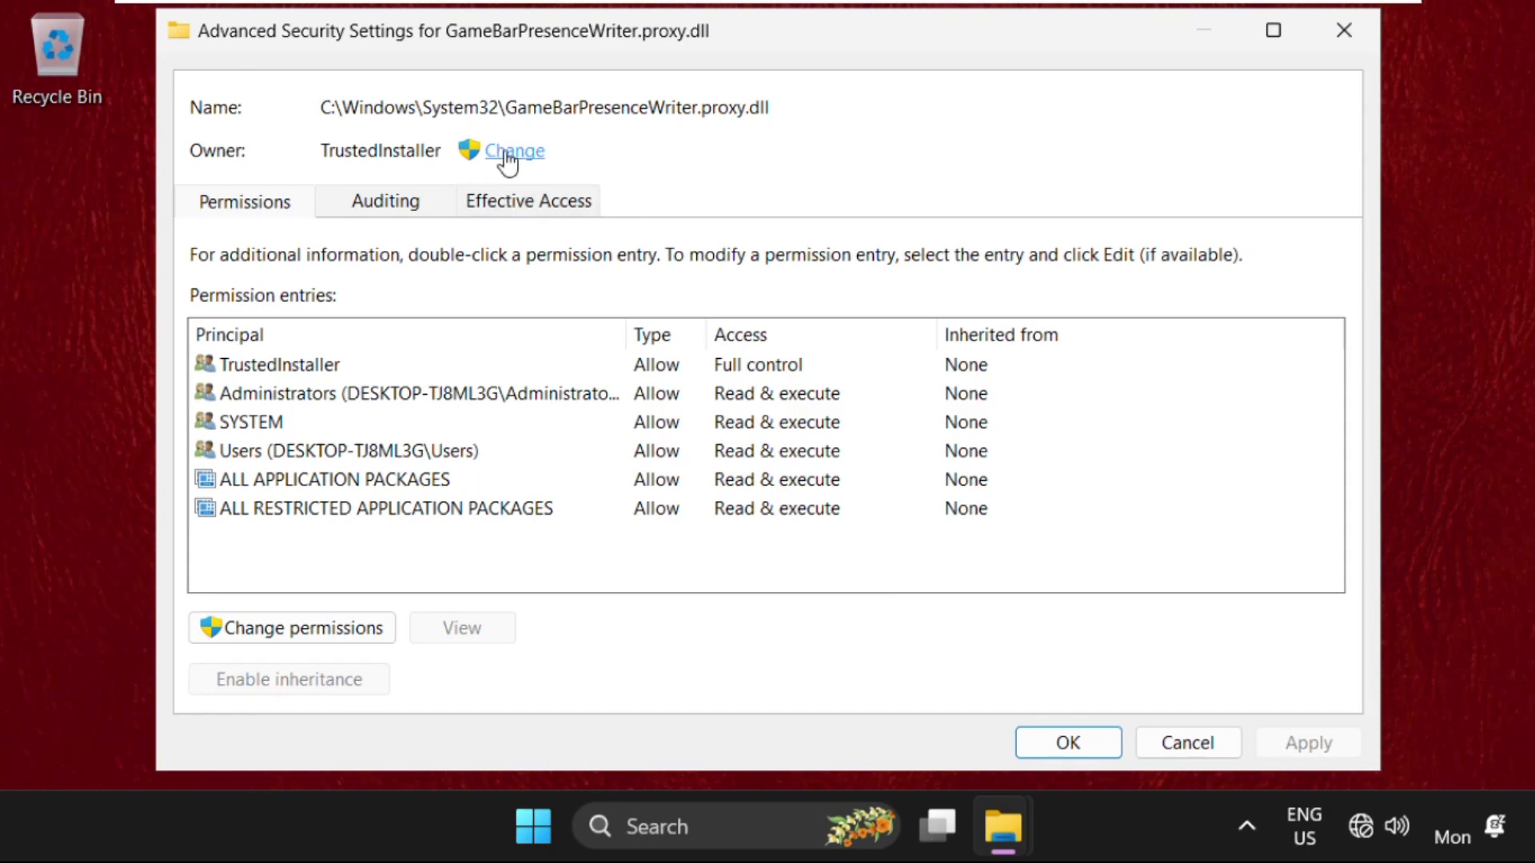
{"action": "left_click", "coordinate": [508, 153]}
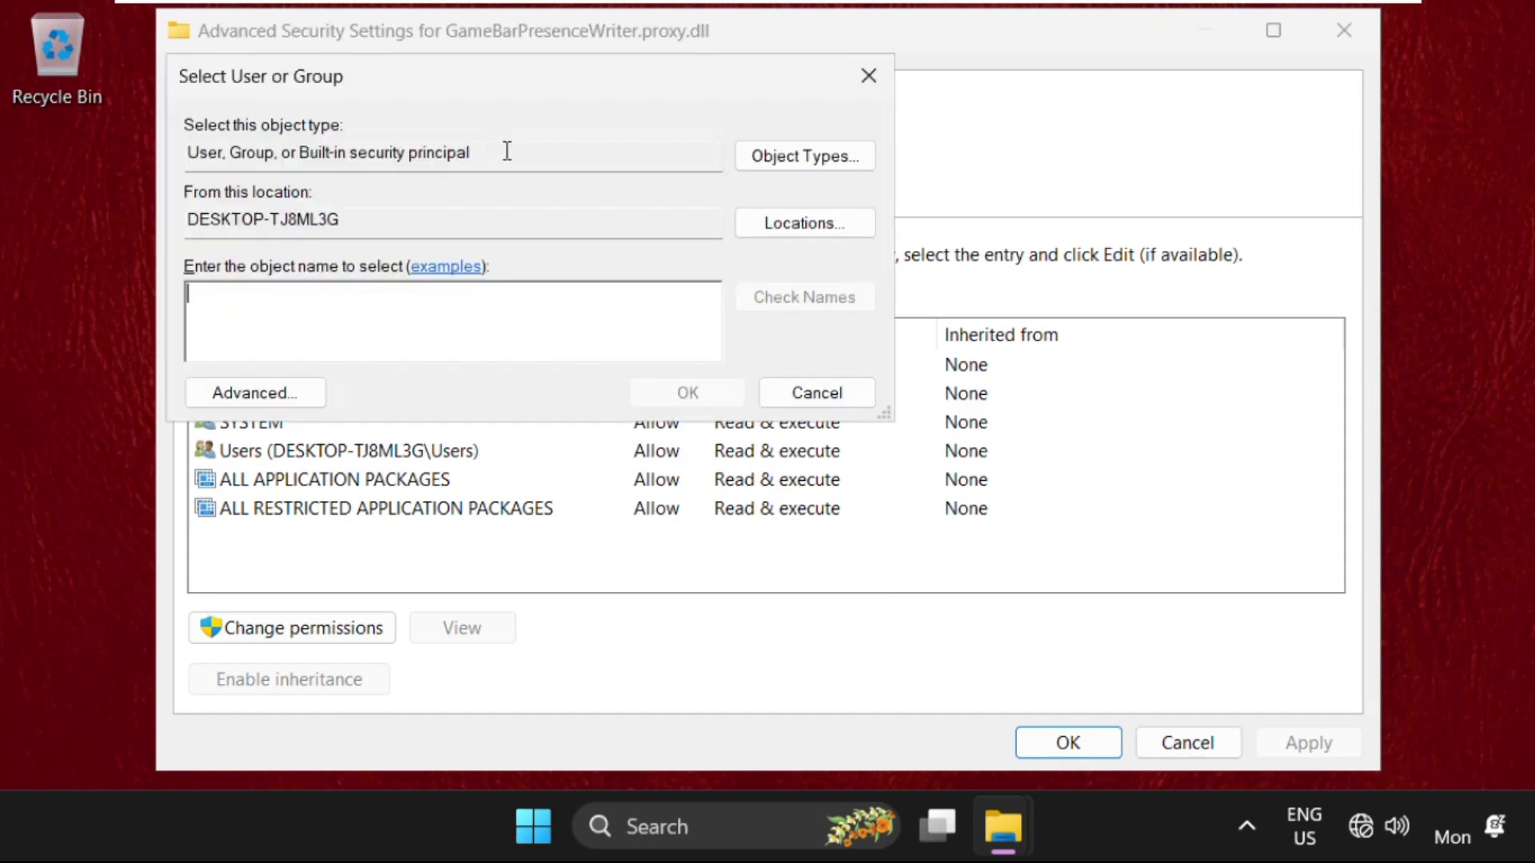
List all users and groups with Find Now in the advanced search.
{"action": "left_click", "coordinate": [288, 394]}
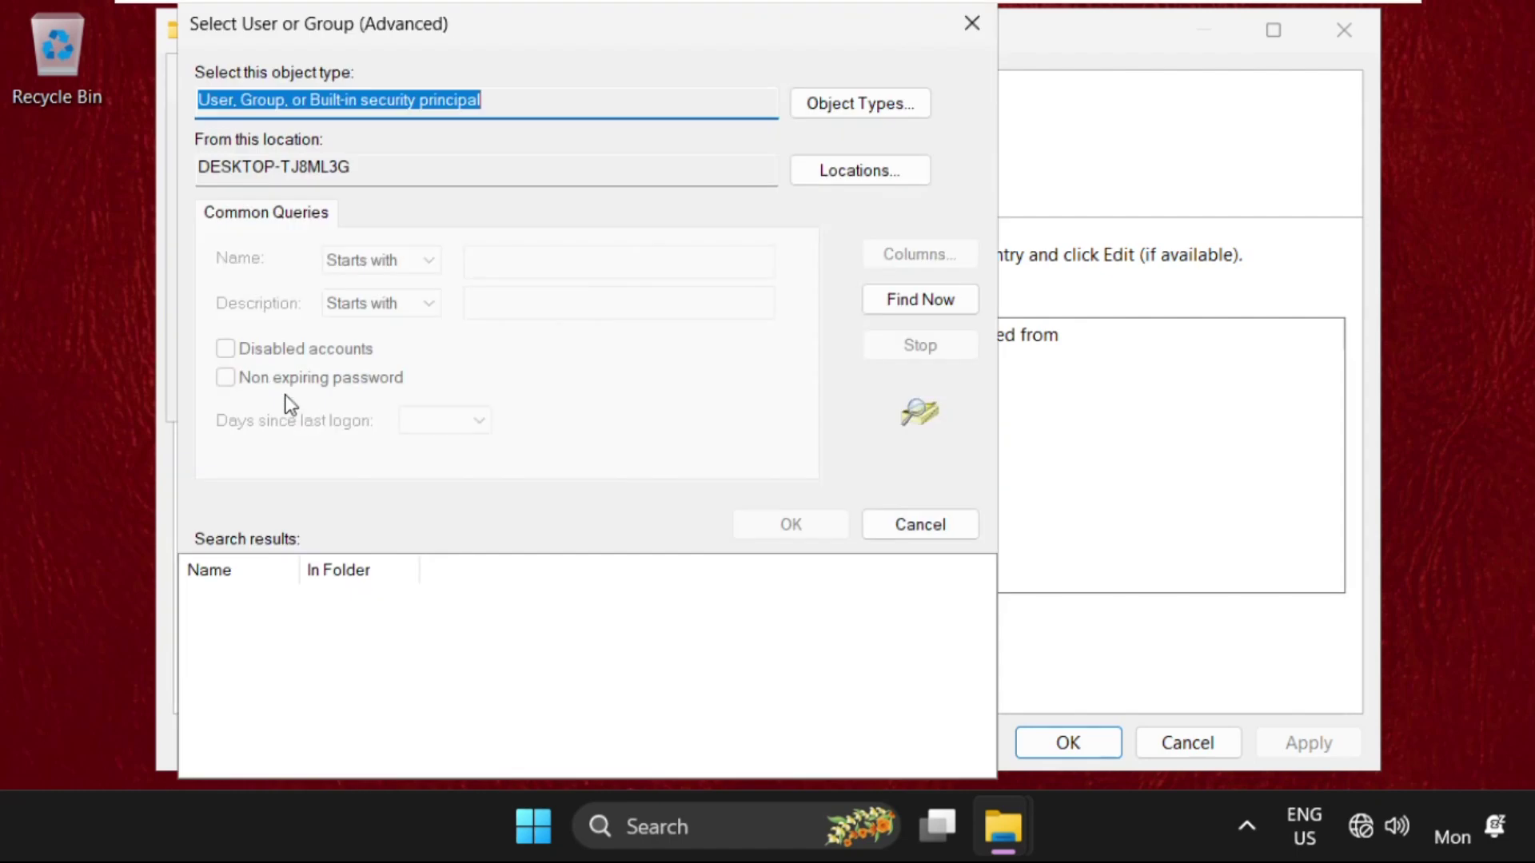
{"action": "left_click", "coordinate": [904, 308]}
{"action": "scroll", "coordinate": [267, 672], "scroll_direction": "down", "scroll_amount": 5}
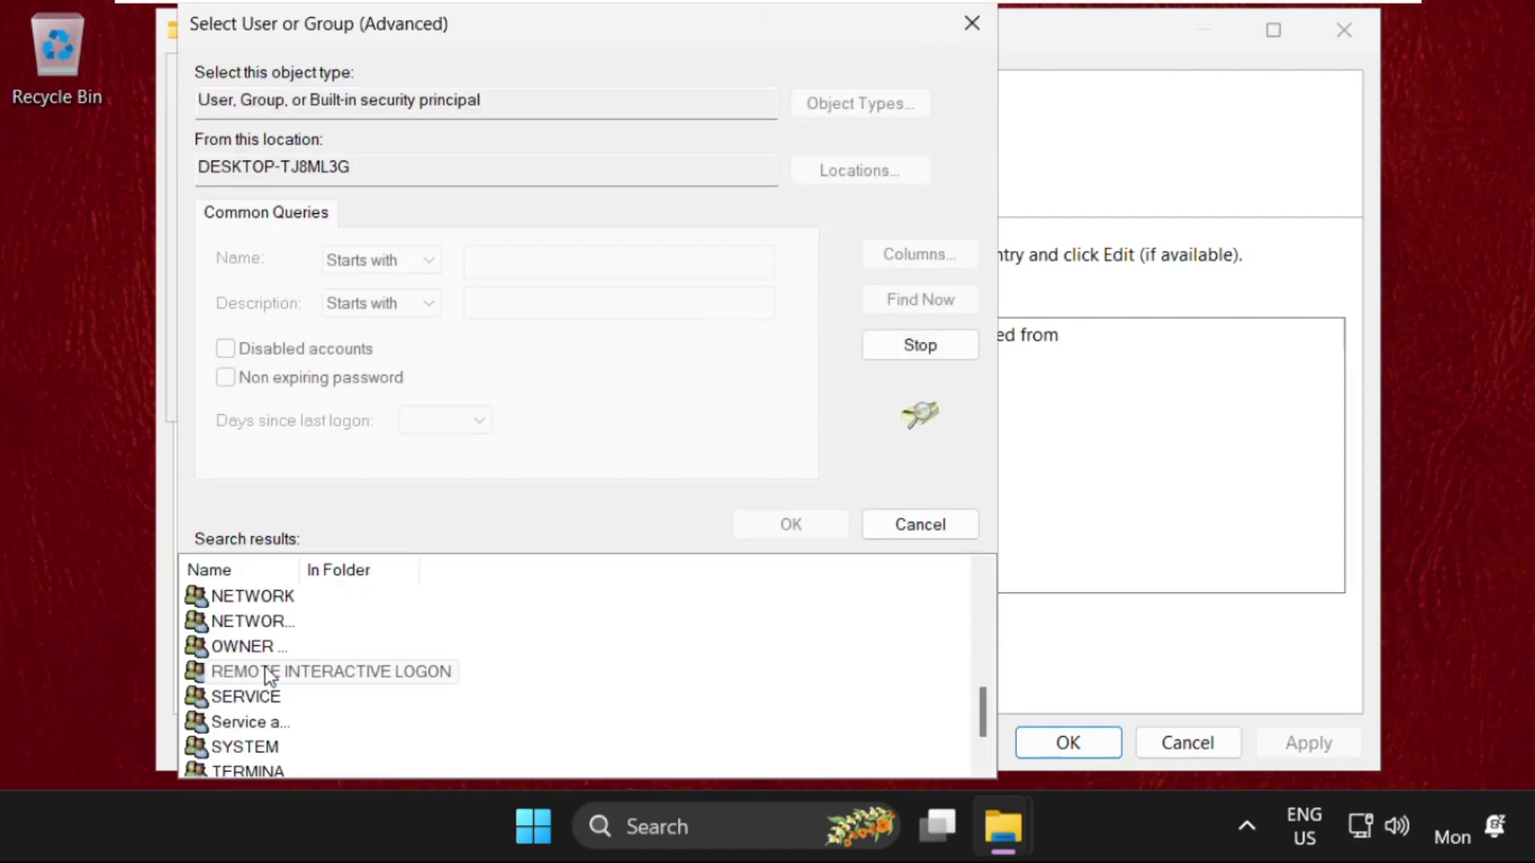
{"action": "left_click", "coordinate": [266, 670]}
{"action": "scroll", "coordinate": [266, 670], "scroll_direction": "down", "scroll_amount": 1}
{"action": "scroll", "coordinate": [267, 670], "scroll_direction": "up", "scroll_amount": 1}
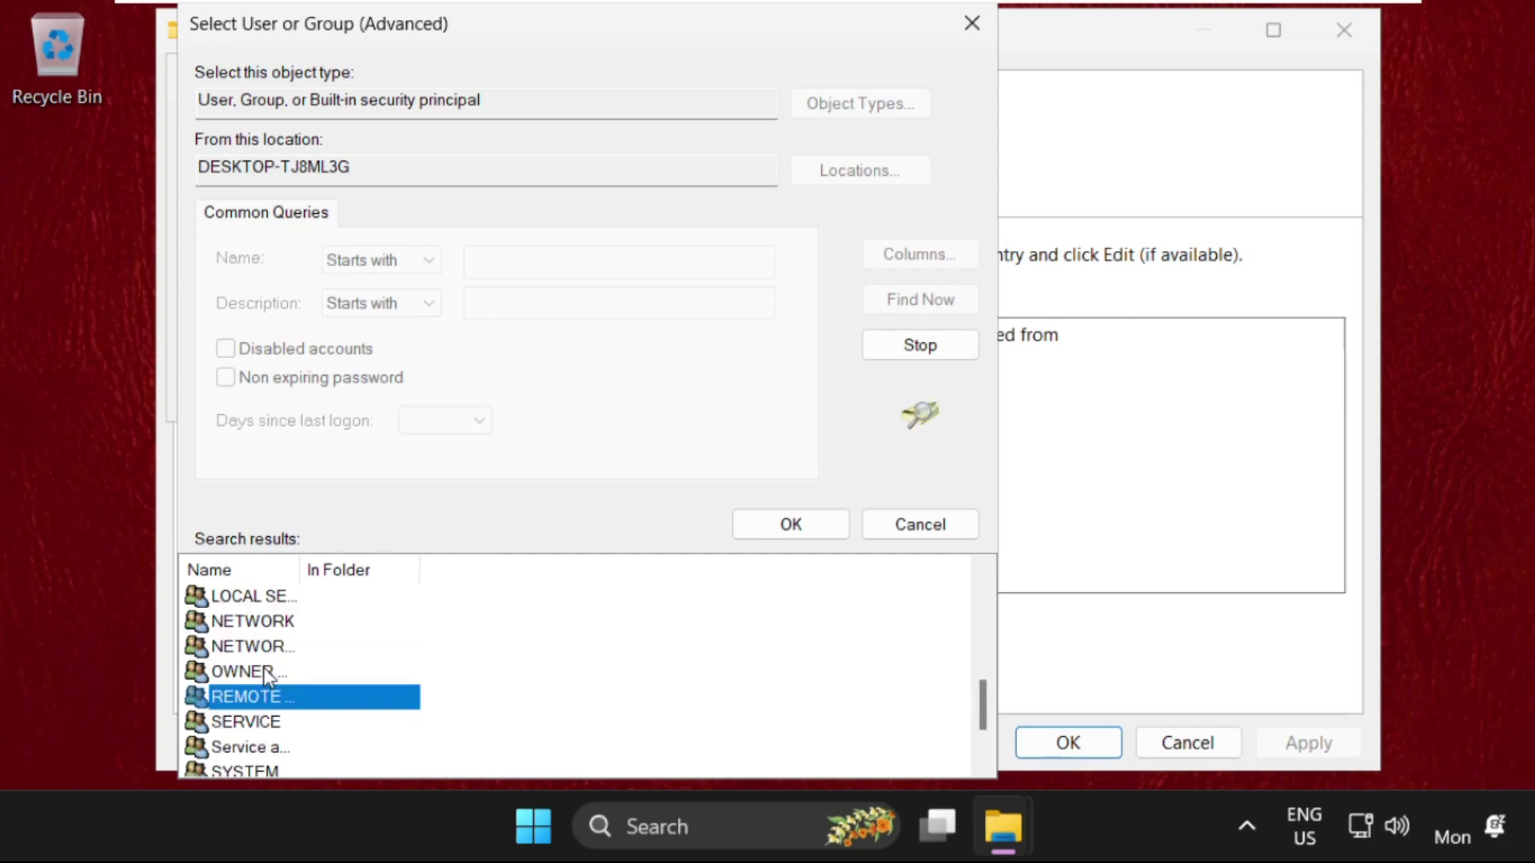
{"action": "left_click", "coordinate": [535, 831]}
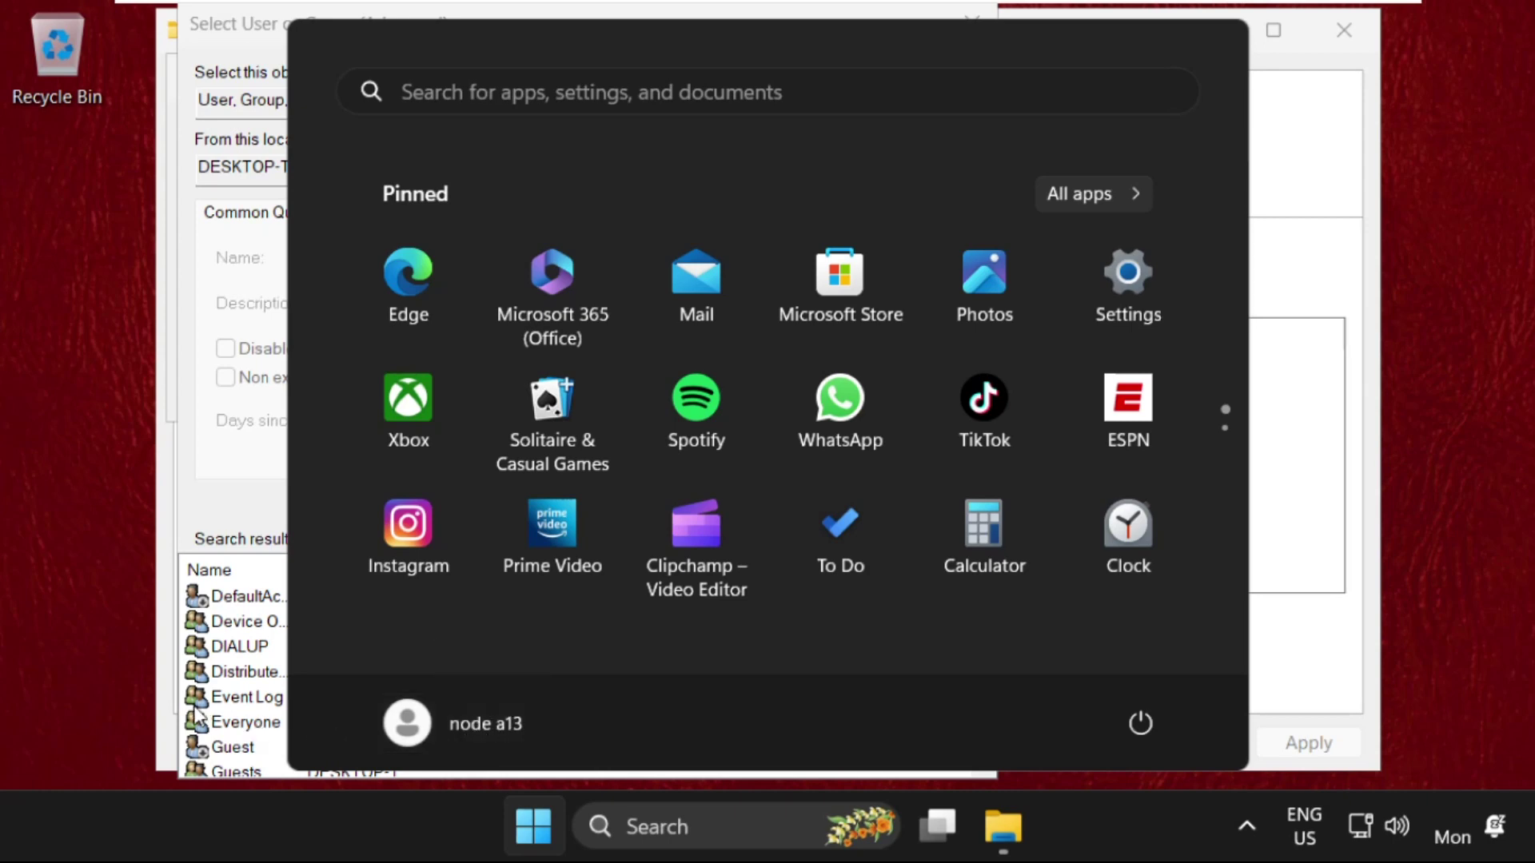
{"action": "left_click", "coordinate": [223, 697]}
{"action": "scroll", "coordinate": [304, 693], "scroll_direction": "up", "scroll_amount": 1}
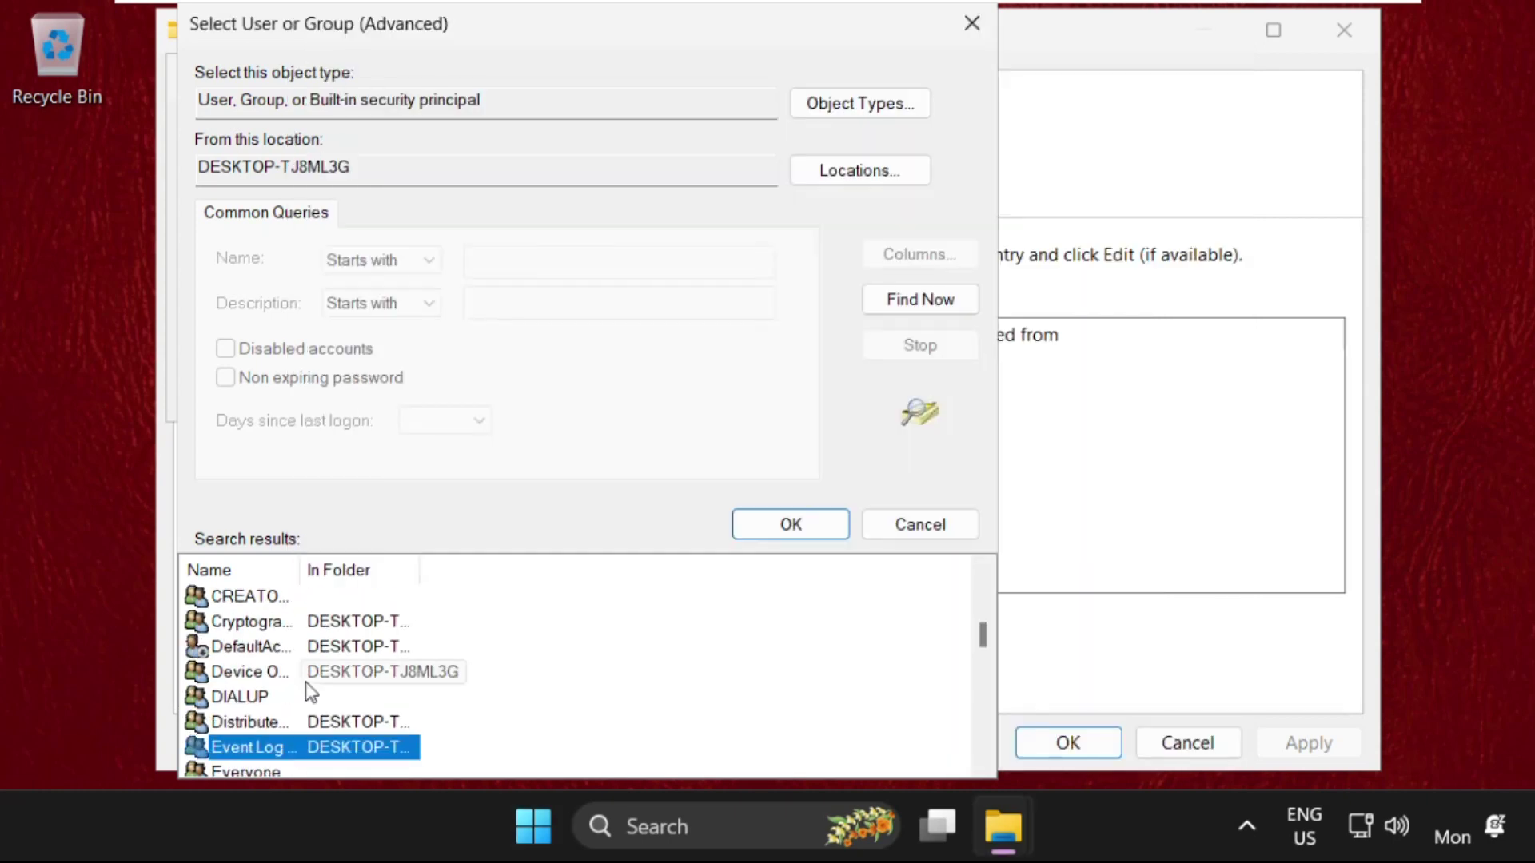
{"action": "scroll", "coordinate": [305, 693], "scroll_direction": "up", "scroll_amount": 2}
{"action": "scroll", "coordinate": [306, 693], "scroll_direction": "up", "scroll_amount": 1}
{"action": "scroll", "coordinate": [305, 693], "scroll_direction": "down", "scroll_amount": 4}
{"action": "scroll", "coordinate": [304, 694], "scroll_direction": "down", "scroll_amount": 3}
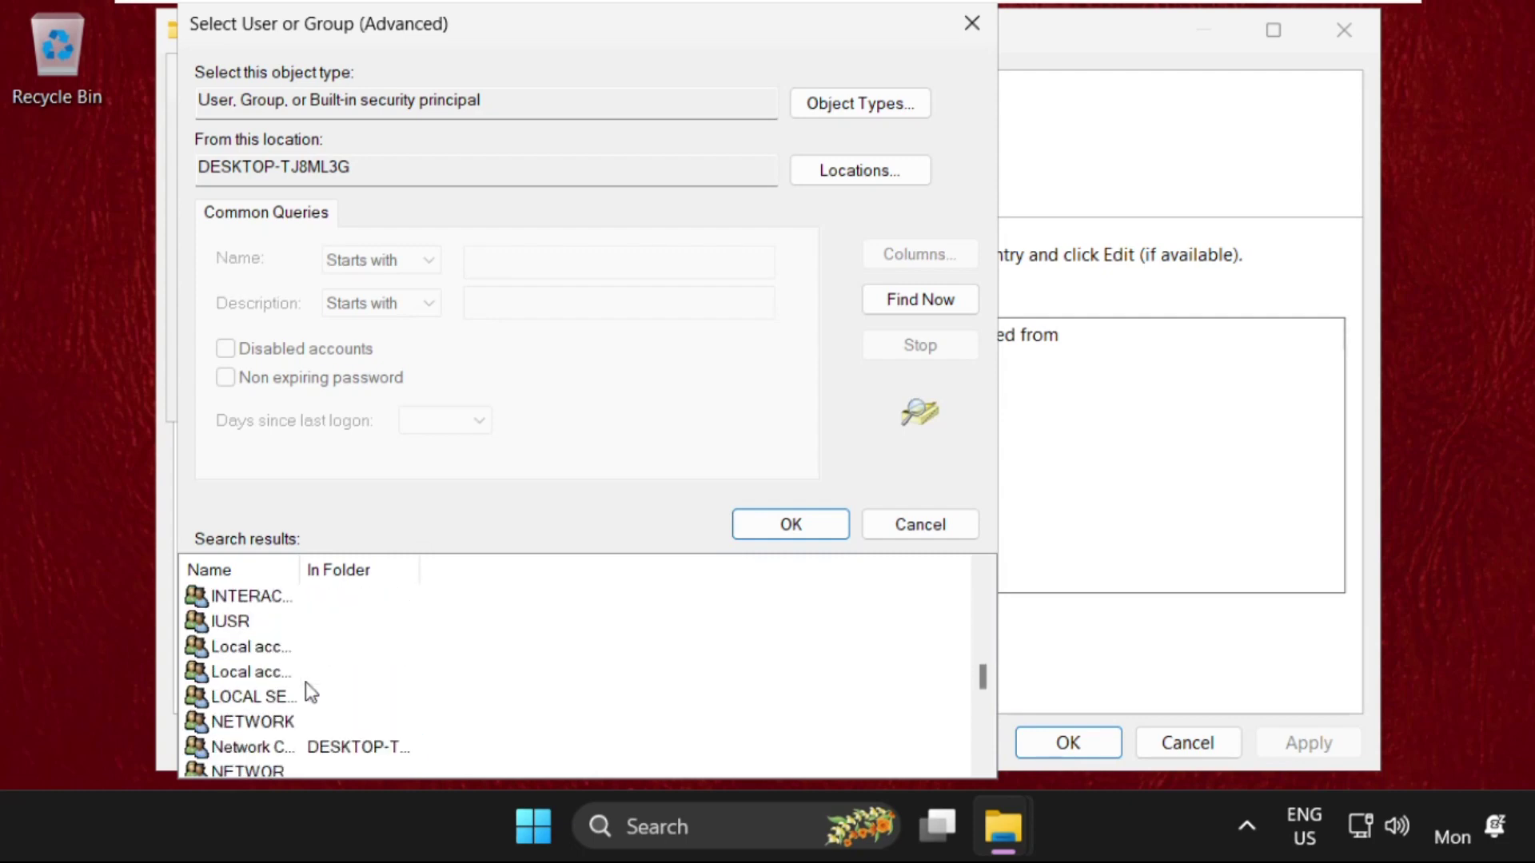
{"action": "scroll", "coordinate": [304, 694], "scroll_direction": "up", "scroll_amount": 1}
{"action": "scroll", "coordinate": [306, 686], "scroll_direction": "down", "scroll_amount": 2}
{"action": "scroll", "coordinate": [308, 689], "scroll_direction": "down", "scroll_amount": 2}
{"action": "scroll", "coordinate": [300, 683], "scroll_direction": "up", "scroll_amount": 1}
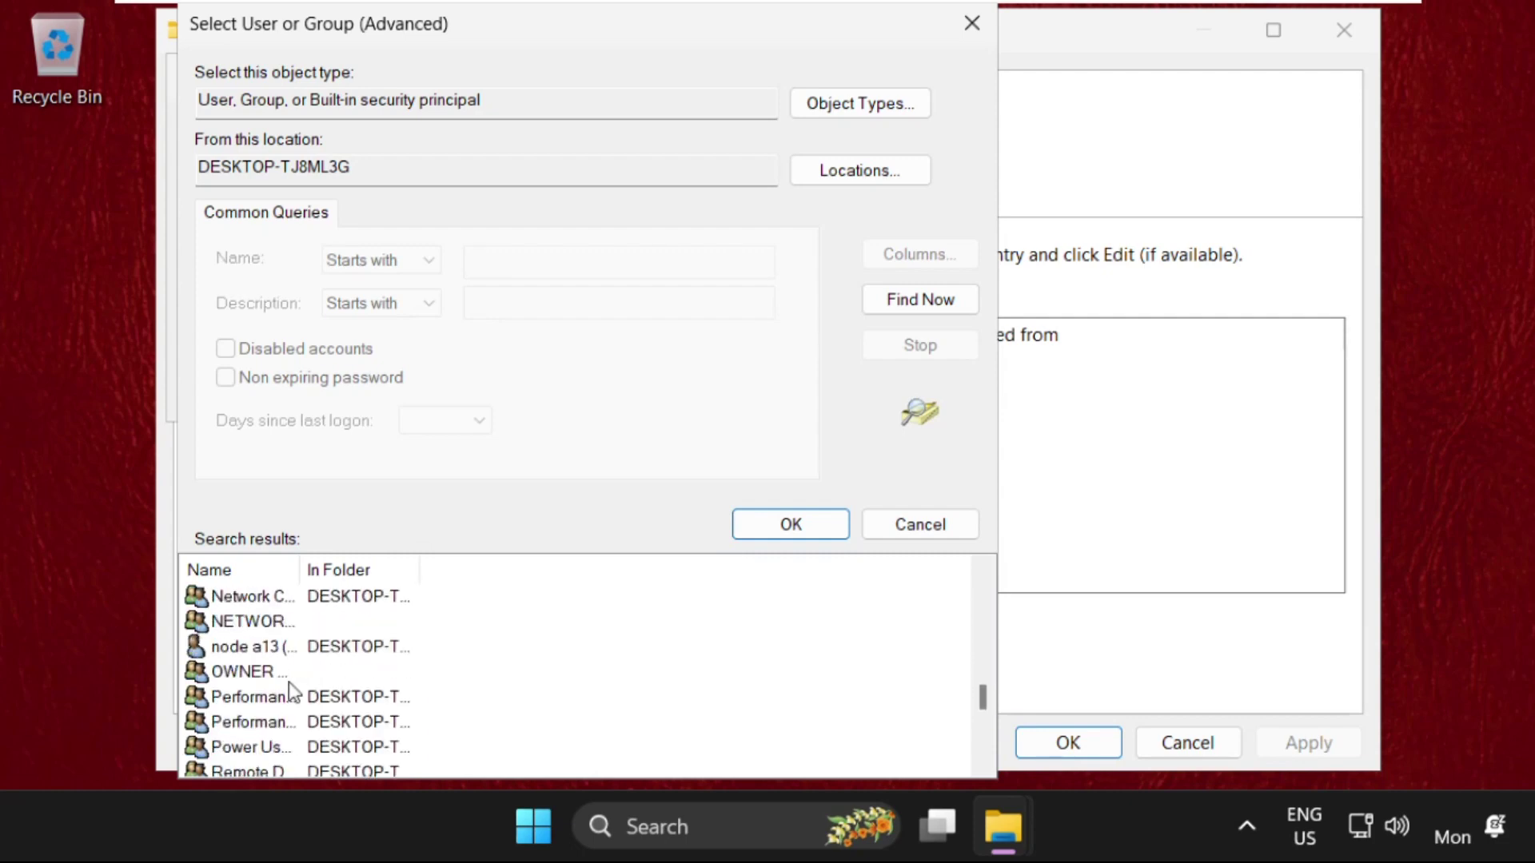
Select the node a13 account as the new owner and confirm.
{"action": "left_click", "coordinate": [252, 650]}
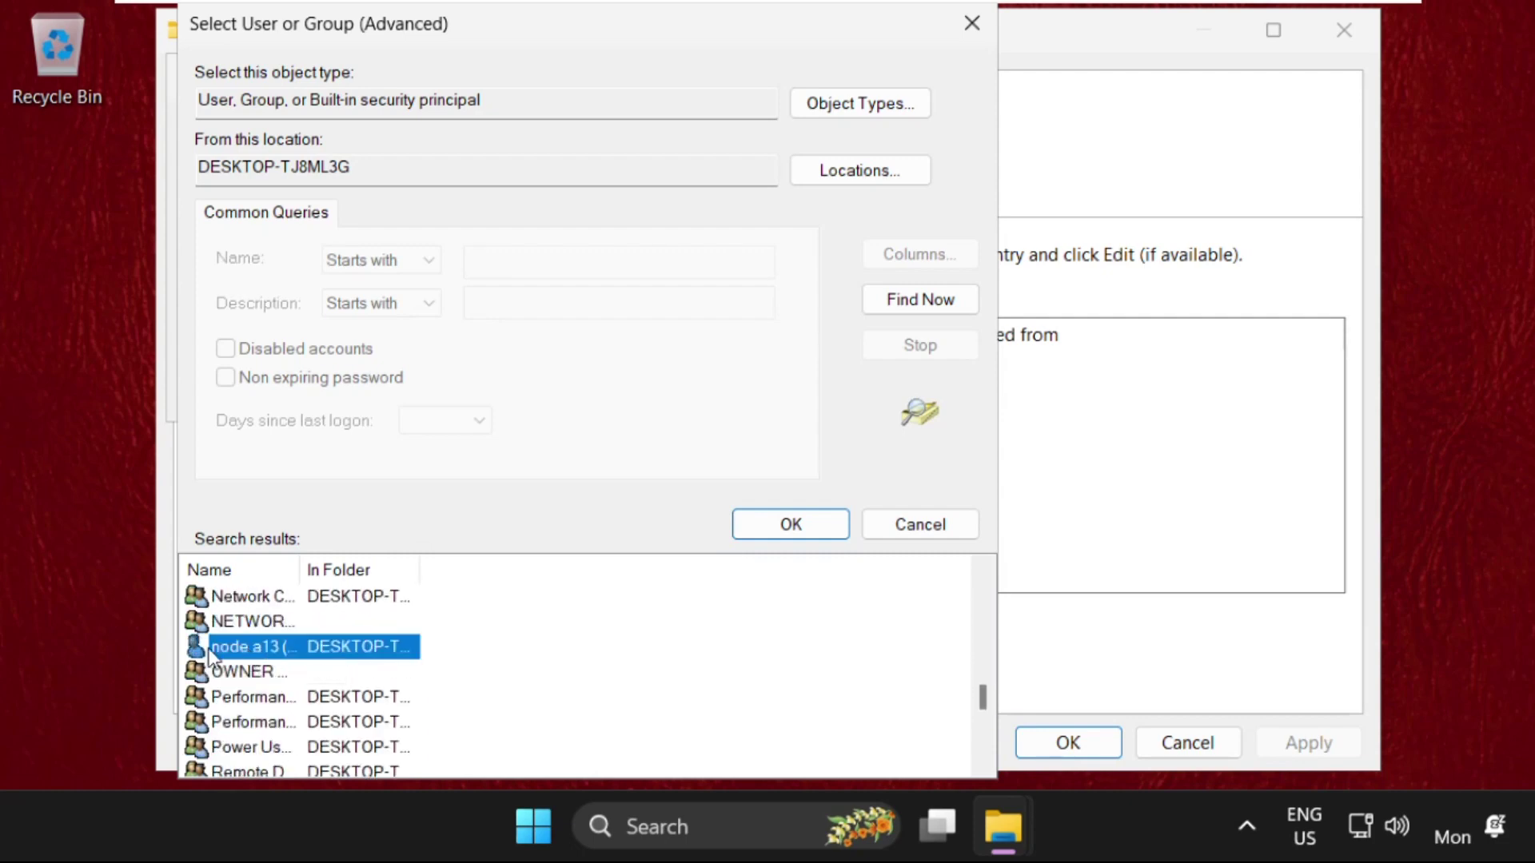
{"action": "left_click", "coordinate": [773, 529]}
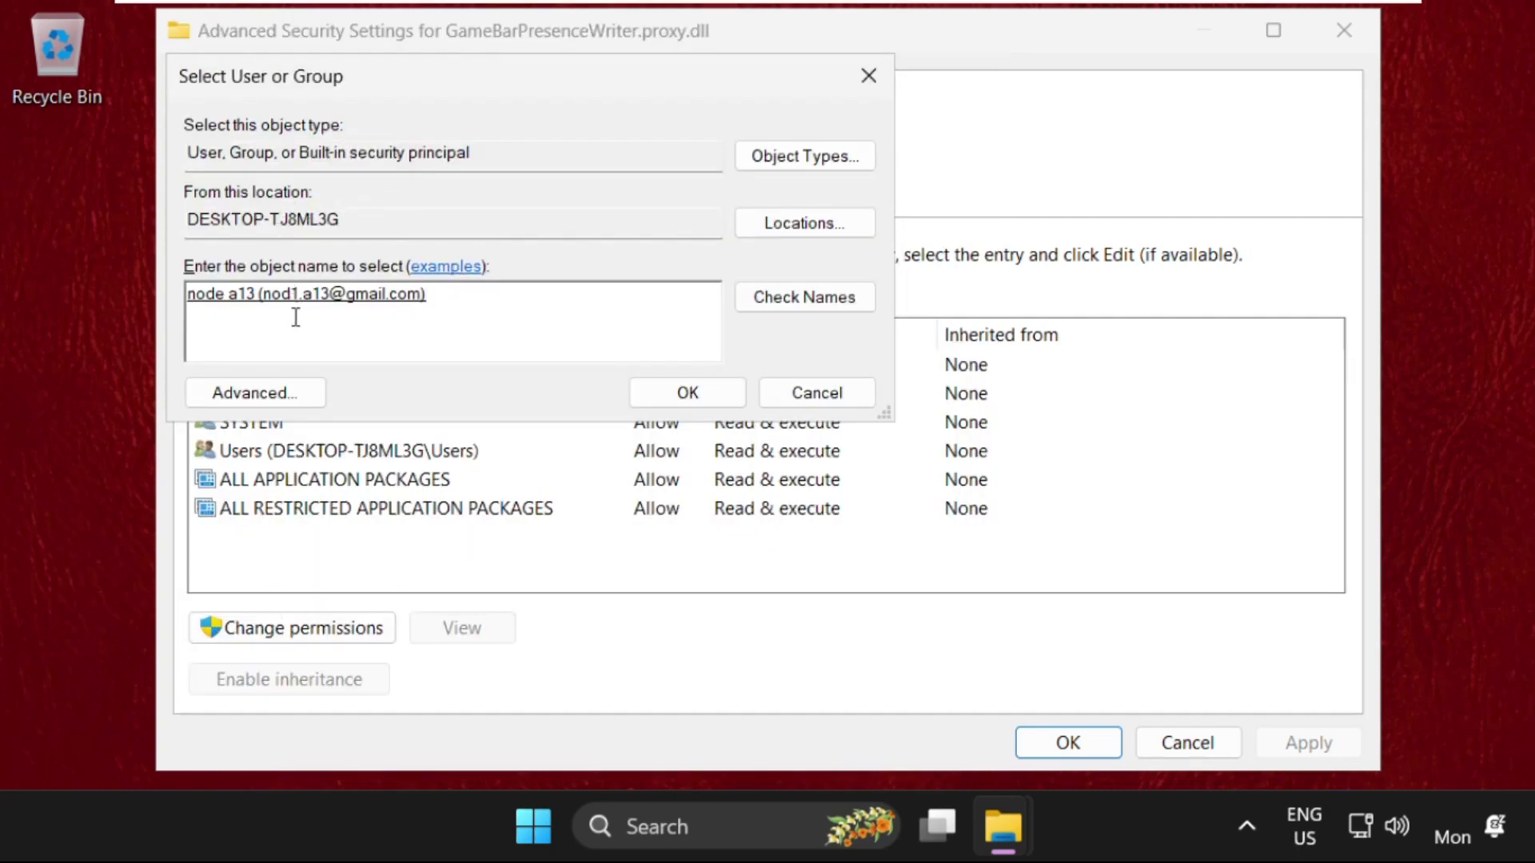
Apply node a13 as owner, acknowledge the notice, and return to the Security page.
{"action": "left_click", "coordinate": [713, 397]}
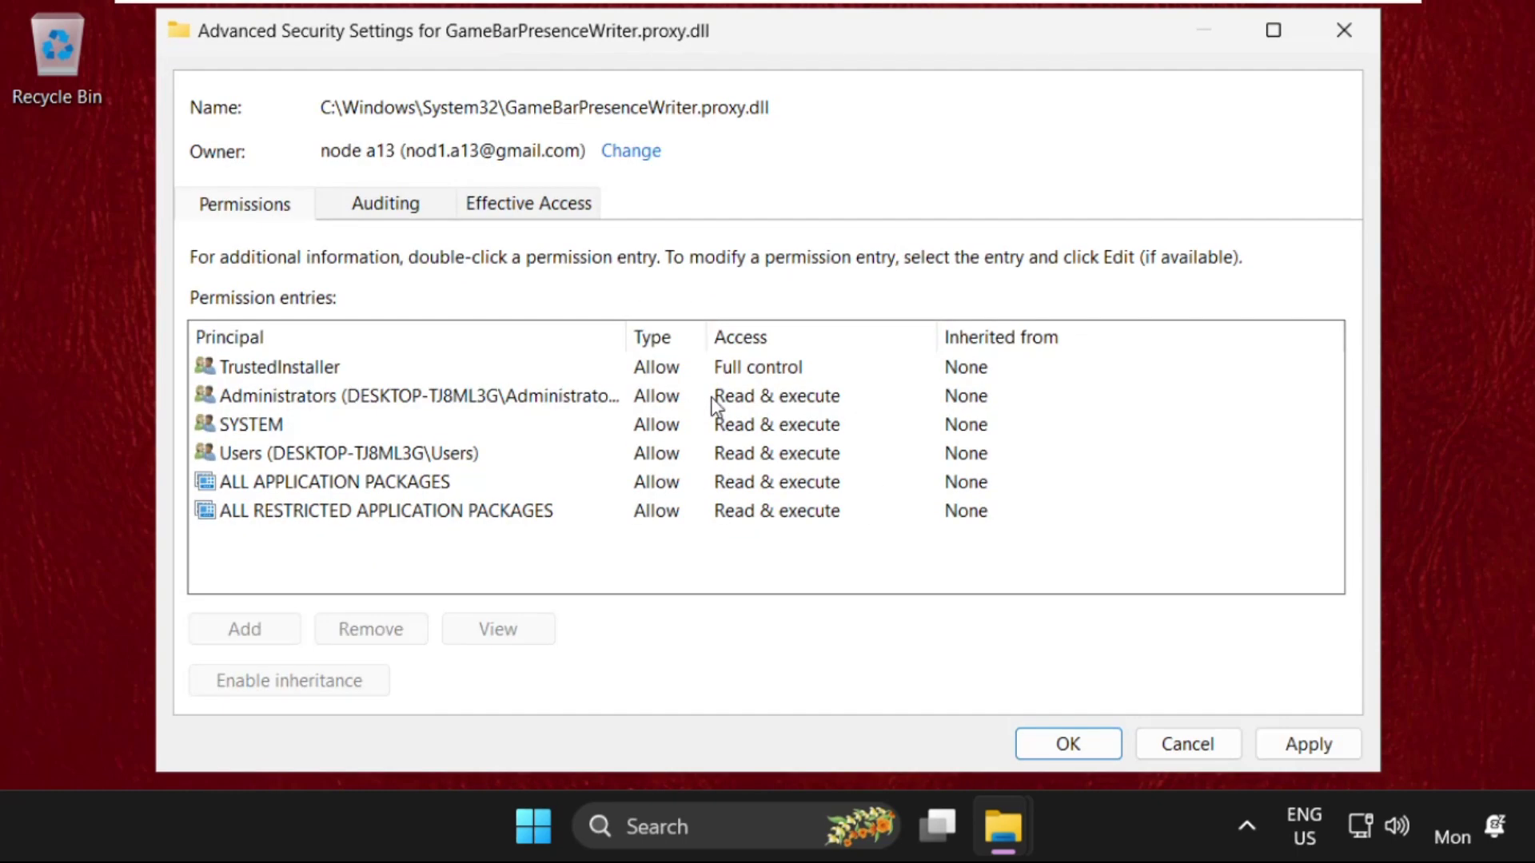
{"action": "left_click", "coordinate": [1321, 751]}
{"action": "left_click", "coordinate": [1036, 539]}
{"action": "left_click", "coordinate": [1063, 743]}
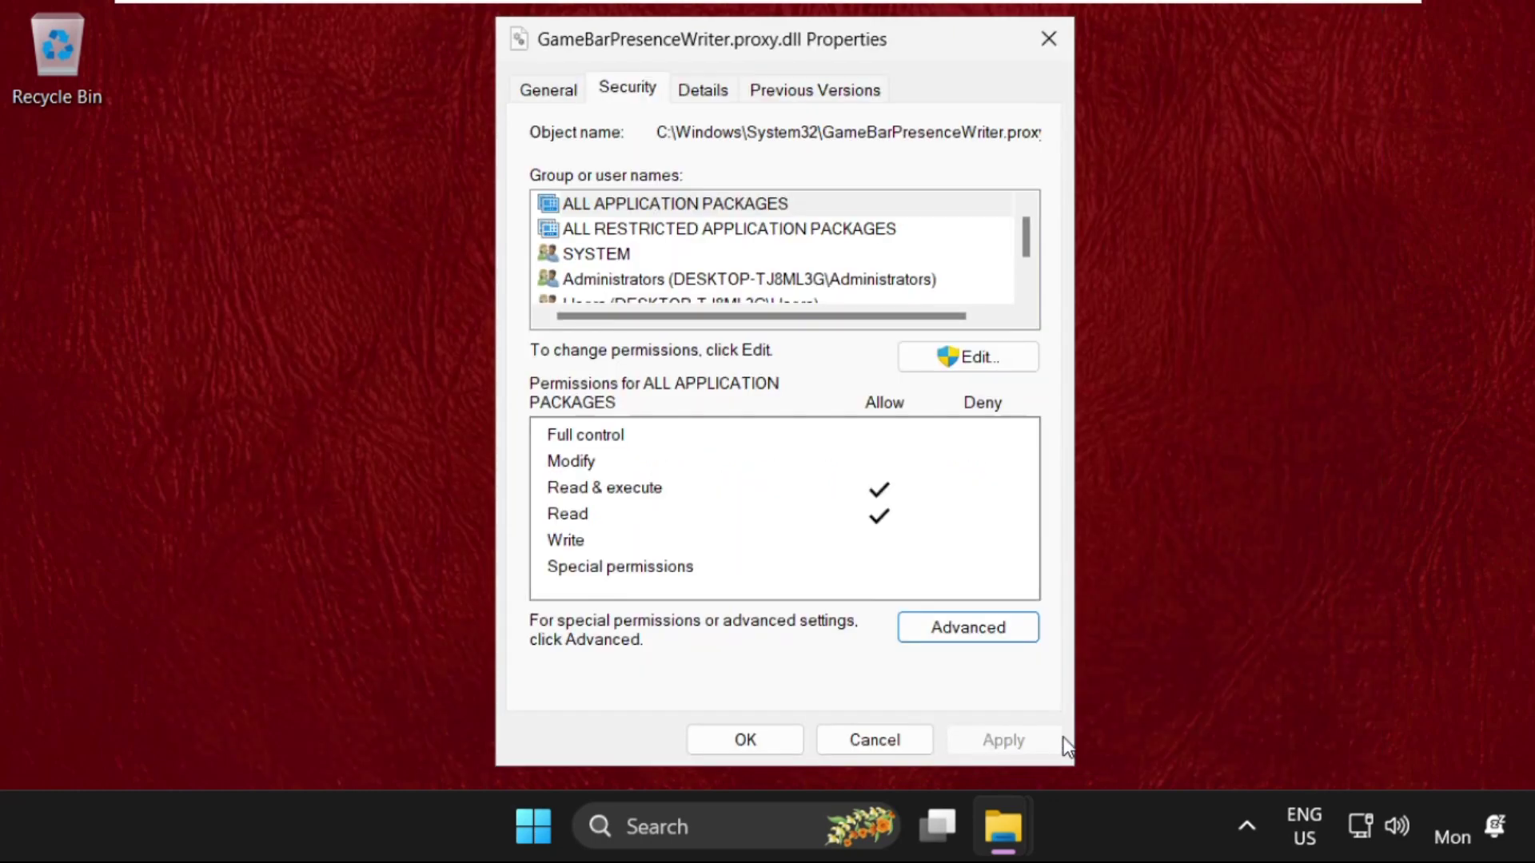
Reopen Advanced Security, enable Change permissions, and add a new entry.
{"action": "left_click", "coordinate": [986, 636]}
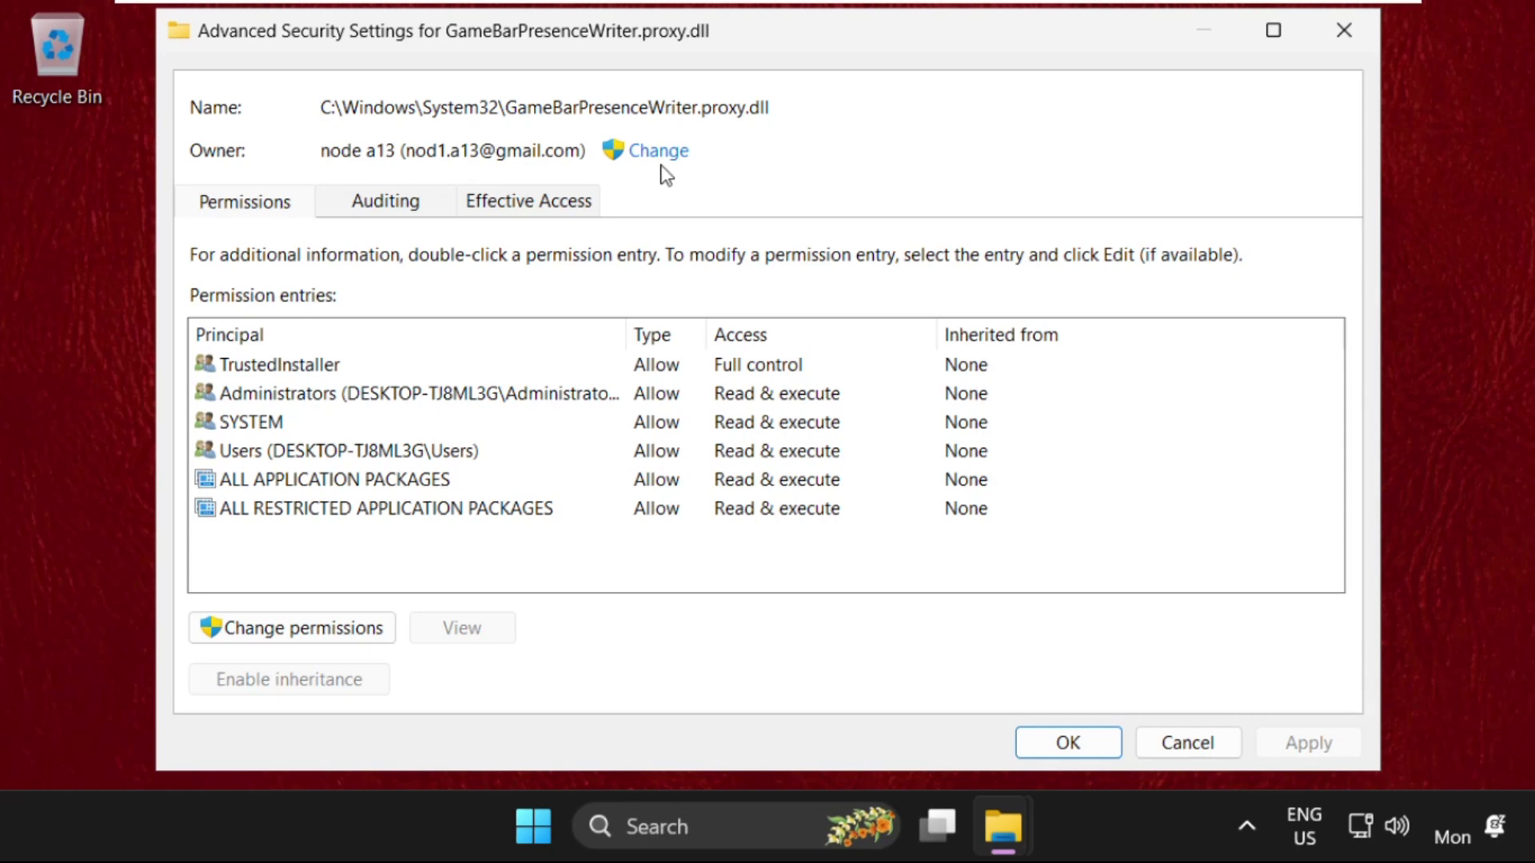
{"action": "left_click", "coordinate": [340, 648]}
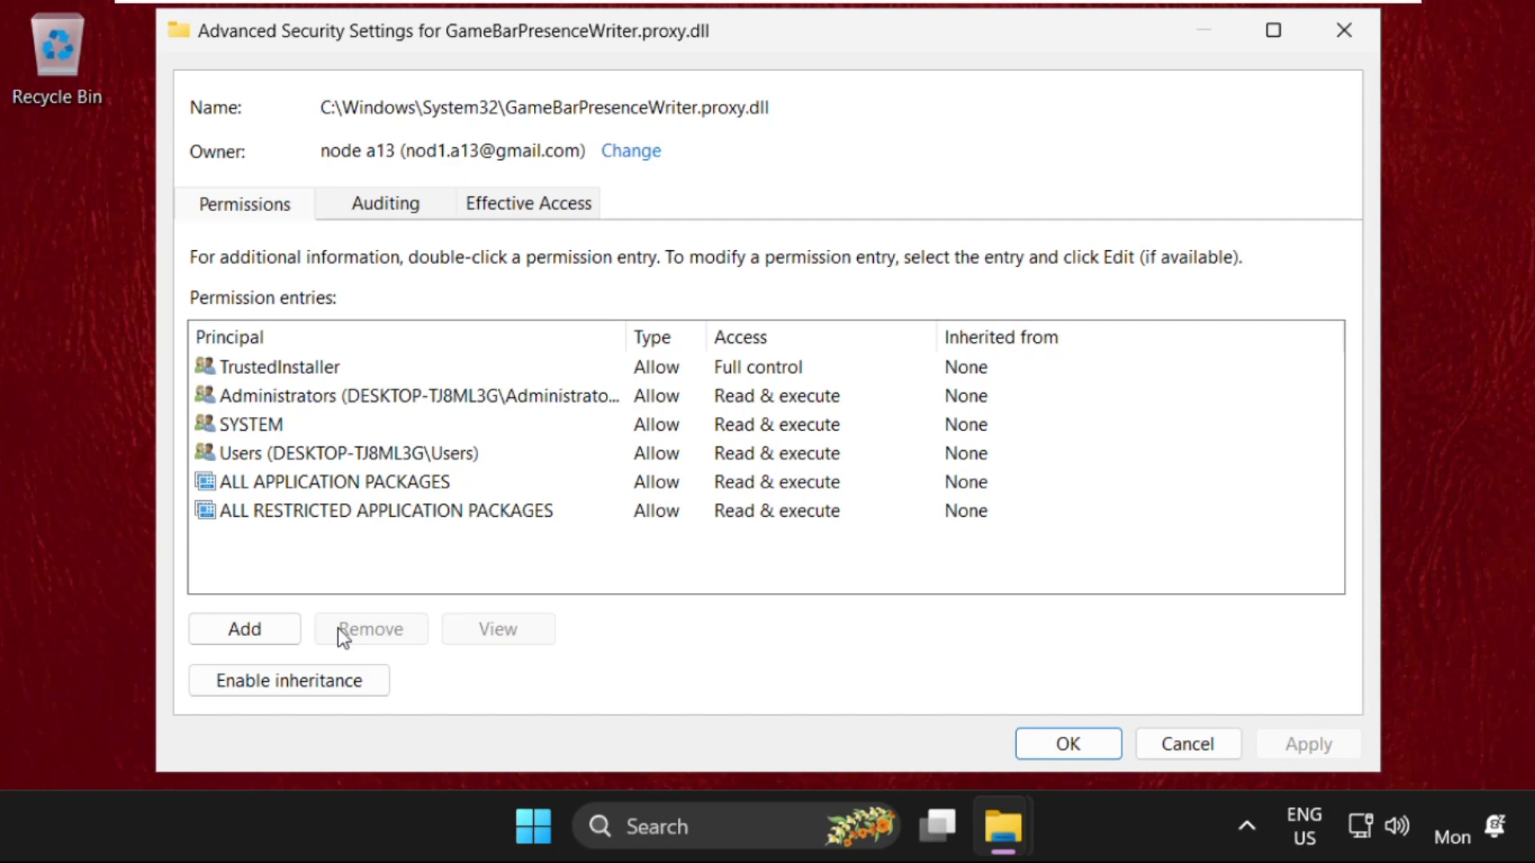
{"action": "left_click", "coordinate": [264, 631]}
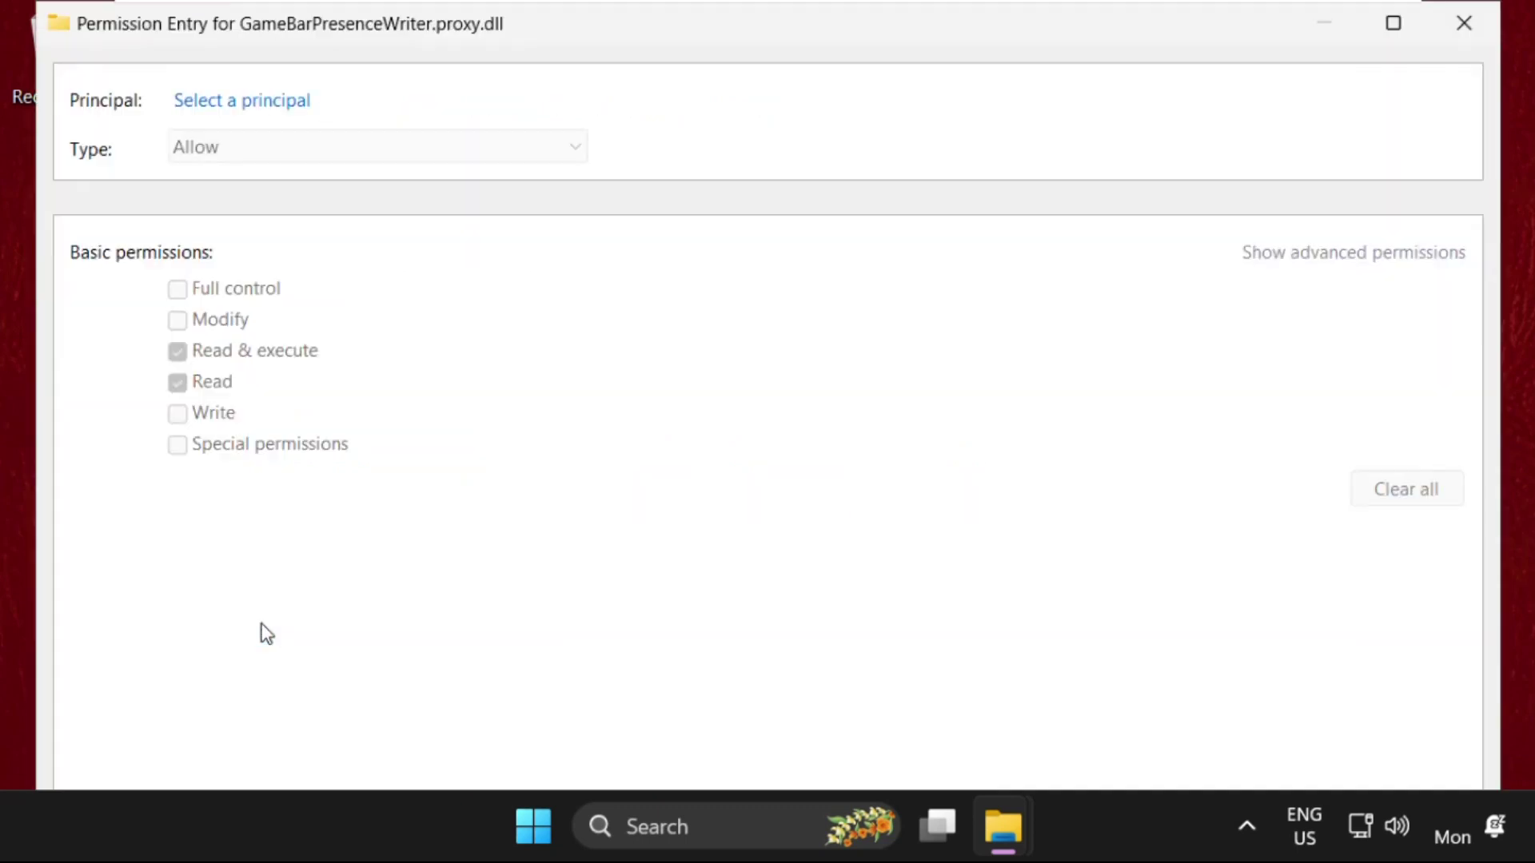
Choose the user's own account from the Find Now results as the permission entry's principal.
{"action": "left_click", "coordinate": [239, 106]}
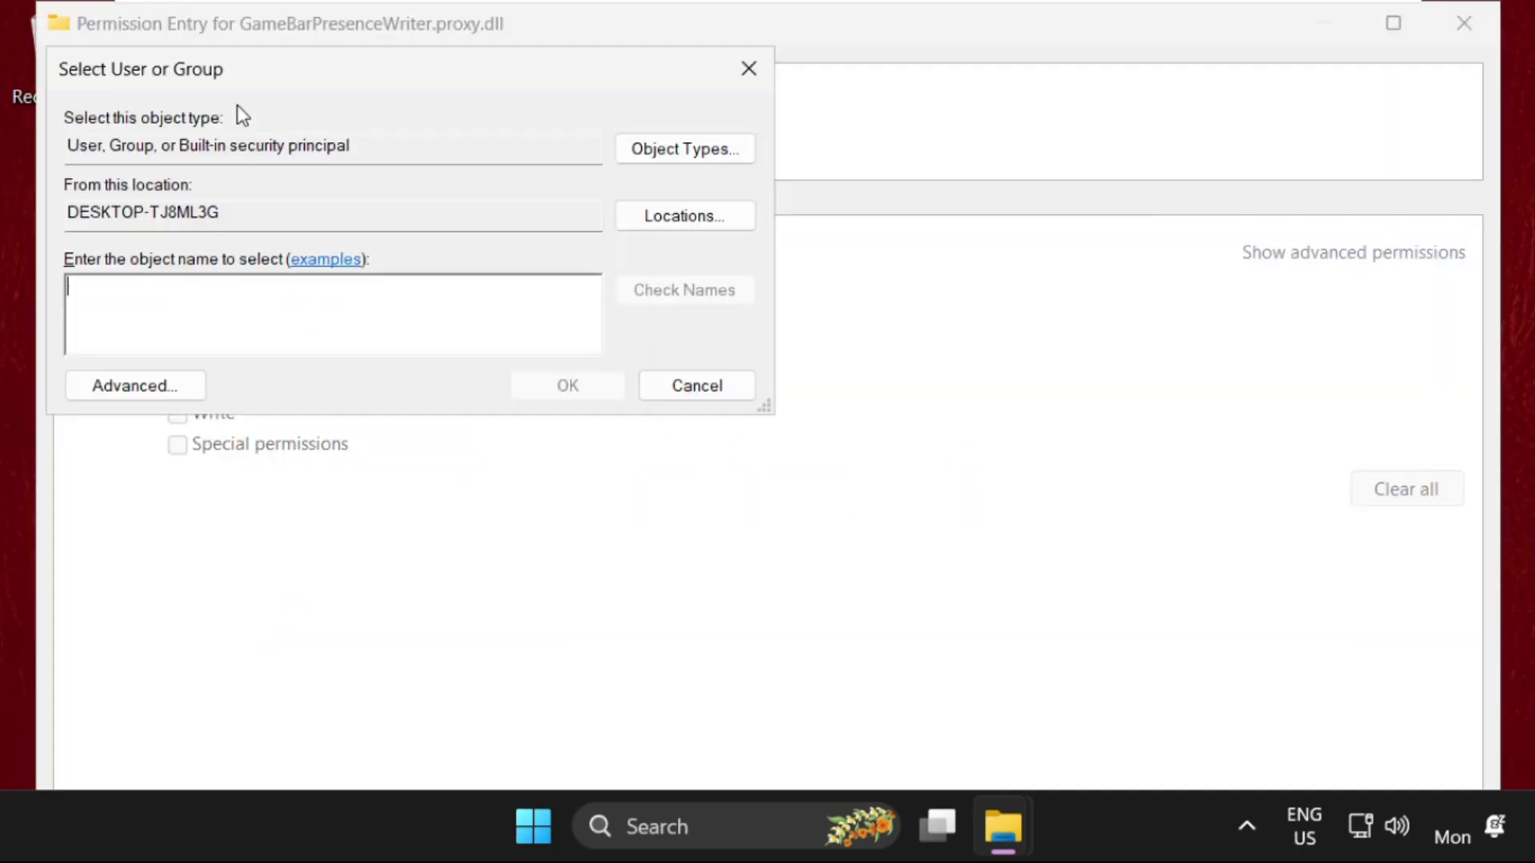
{"action": "left_click", "coordinate": [159, 387]}
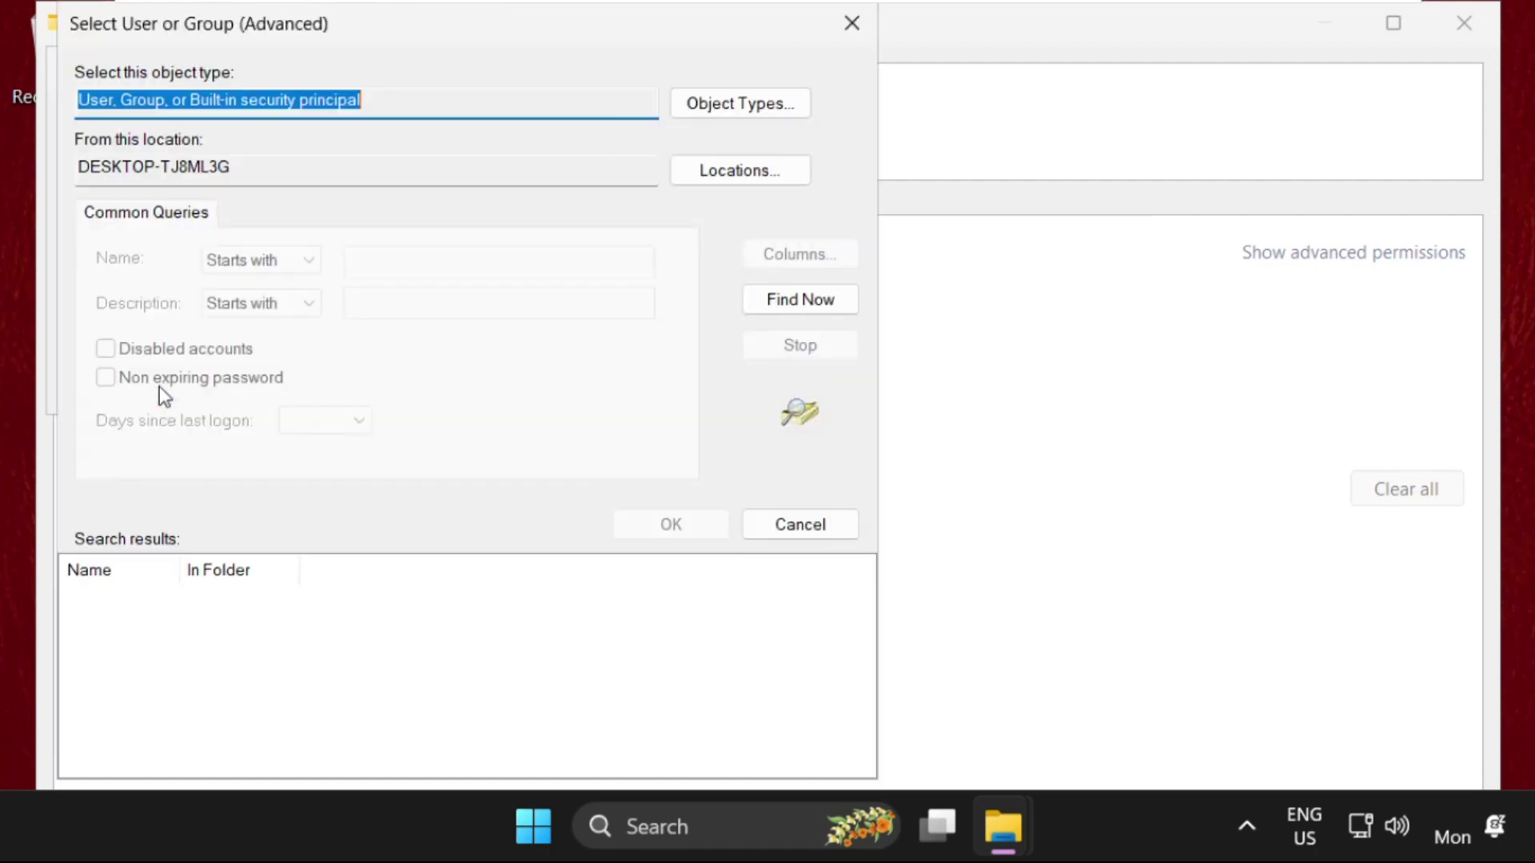
{"action": "left_click", "coordinate": [781, 310]}
{"action": "scroll", "coordinate": [328, 634], "scroll_direction": "down", "scroll_amount": 3}
{"action": "scroll", "coordinate": [226, 669], "scroll_direction": "down", "scroll_amount": 2}
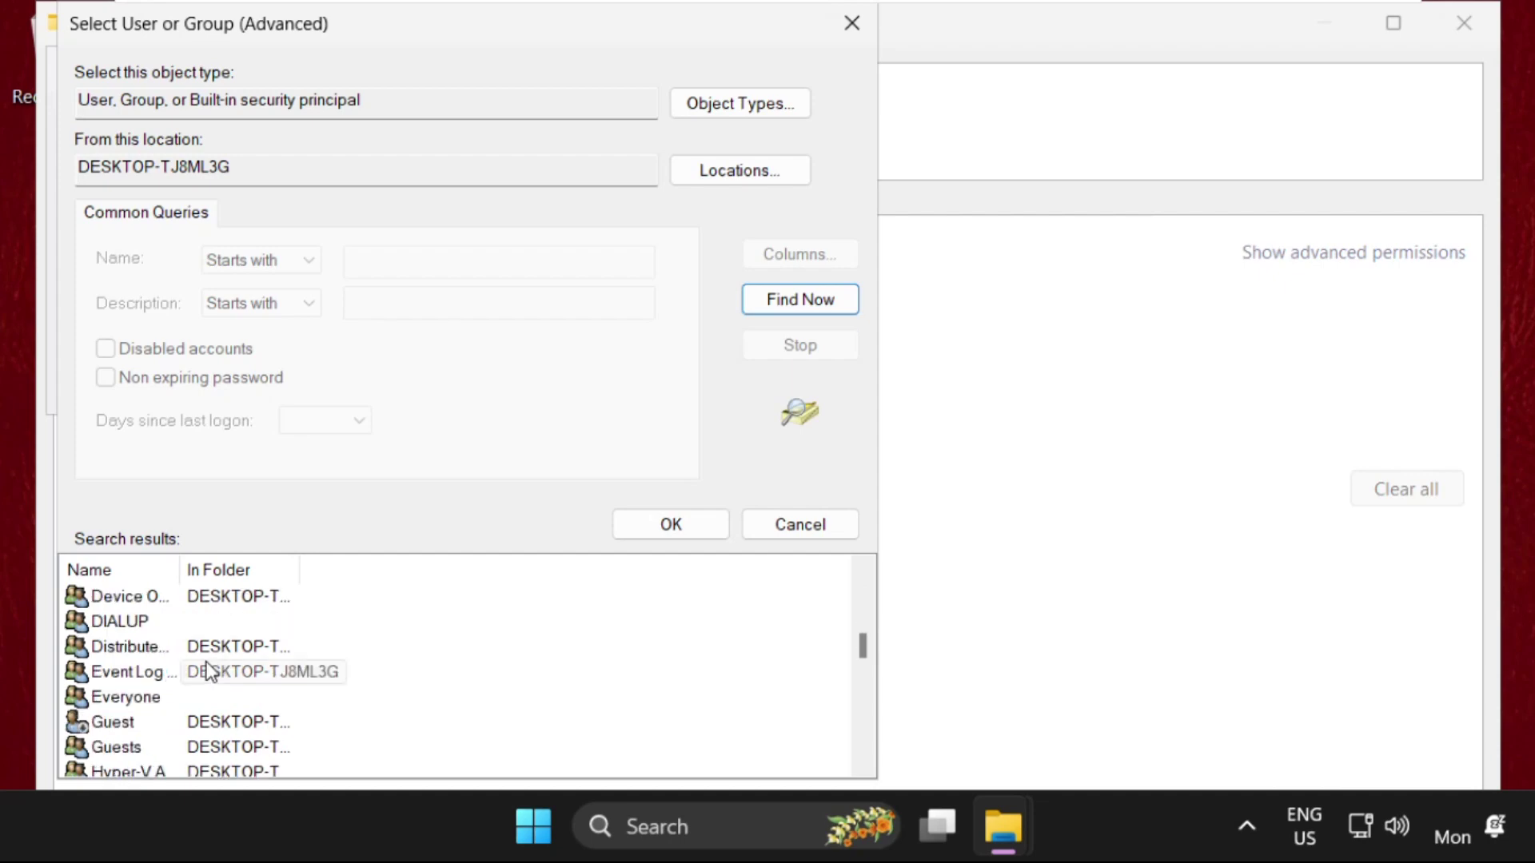
{"action": "scroll", "coordinate": [207, 672], "scroll_direction": "down", "scroll_amount": 4}
{"action": "left_click", "coordinate": [116, 727]}
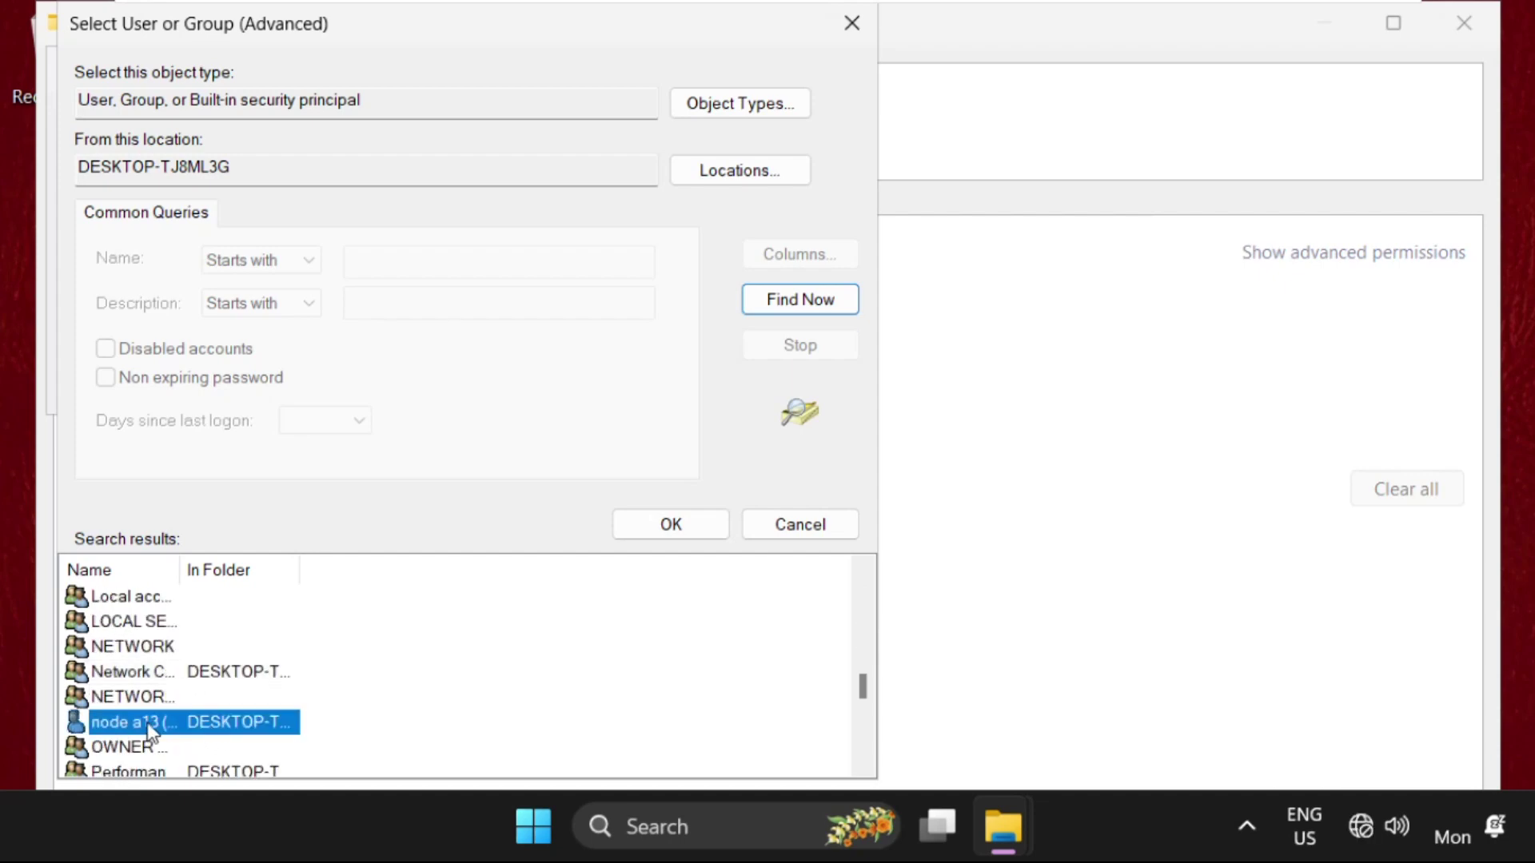
{"action": "left_click", "coordinate": [690, 524]}
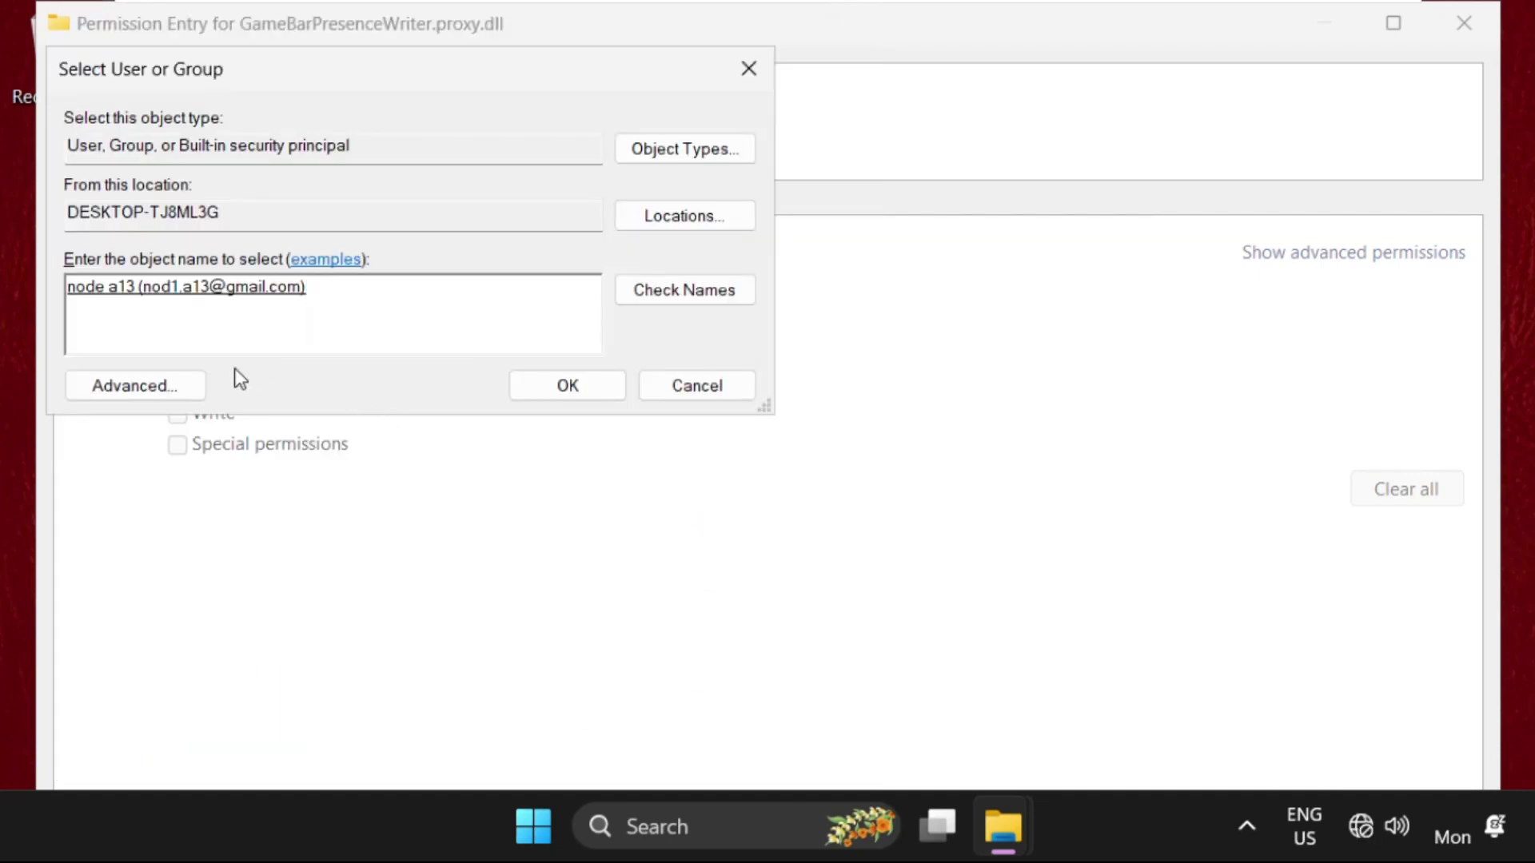
{"action": "left_click", "coordinate": [583, 383]}
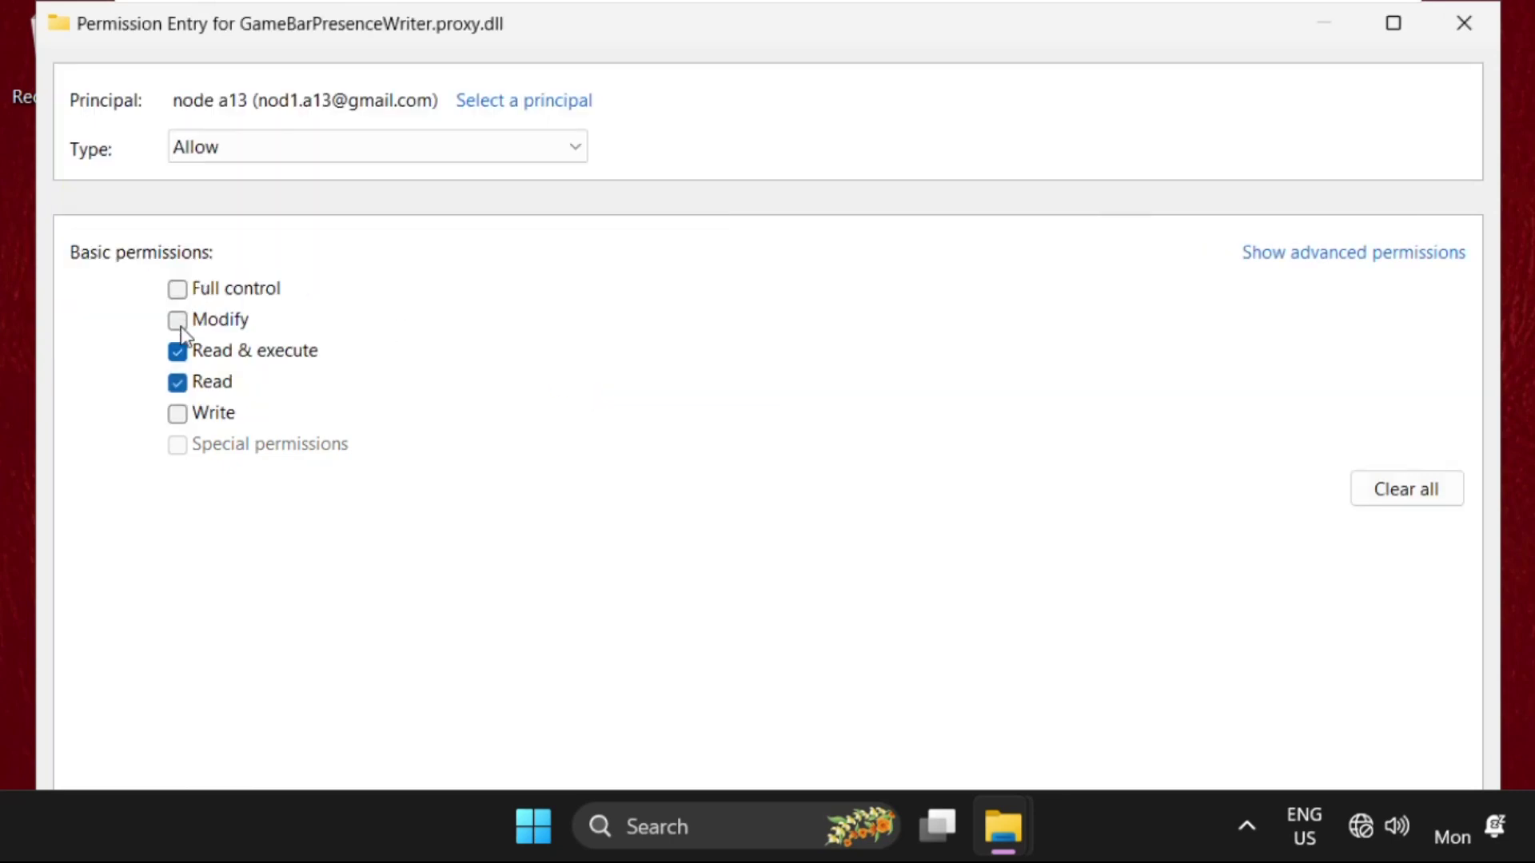
Grant the account Full control of the DLL, apply it and accept the Windows Security prompt.
{"action": "left_click", "coordinate": [178, 289]}
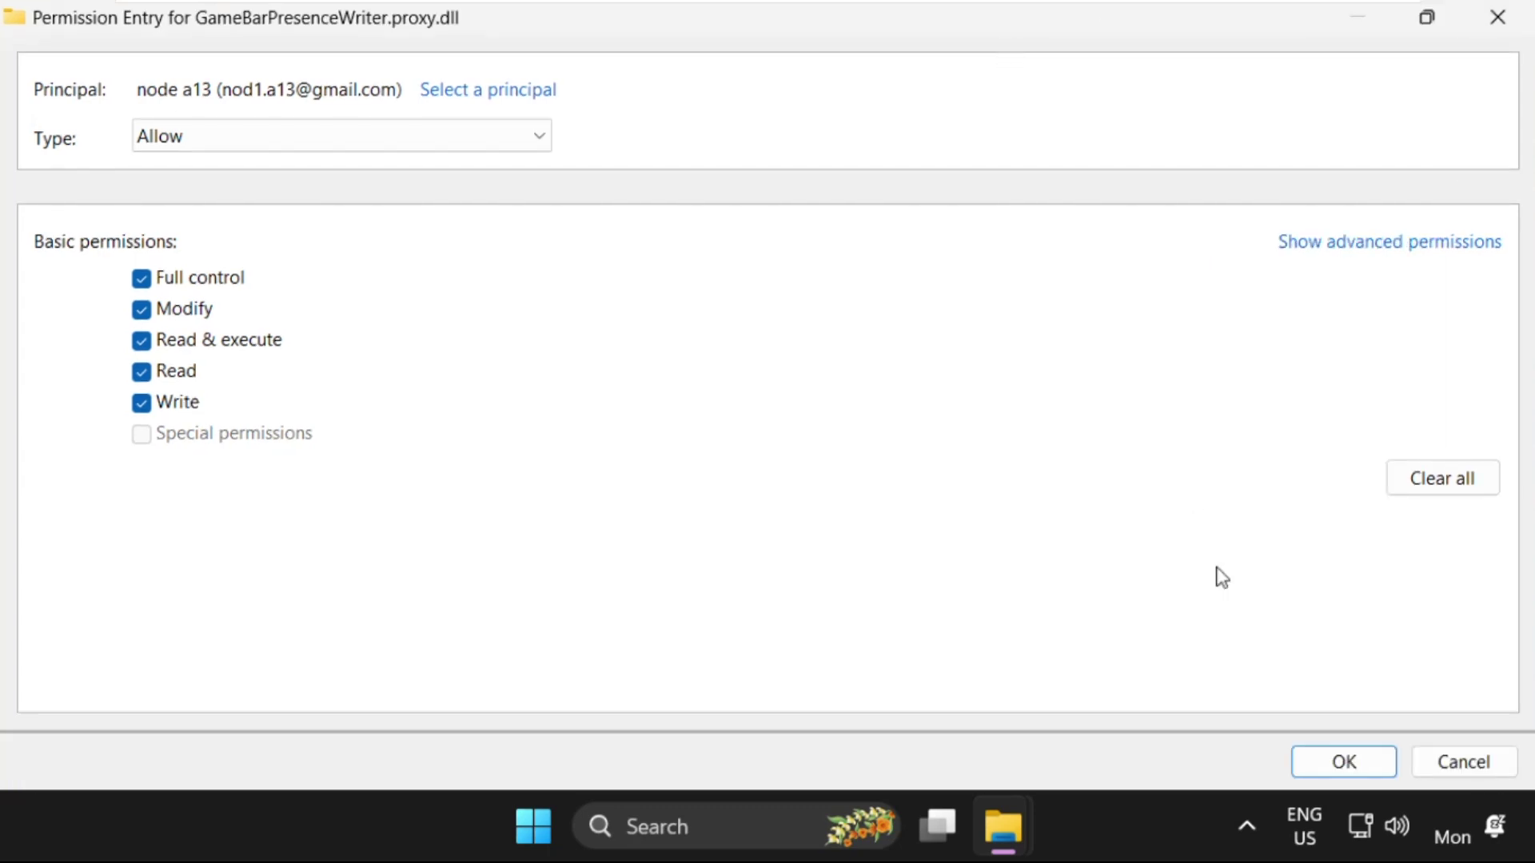
{"action": "left_click", "coordinate": [1348, 763]}
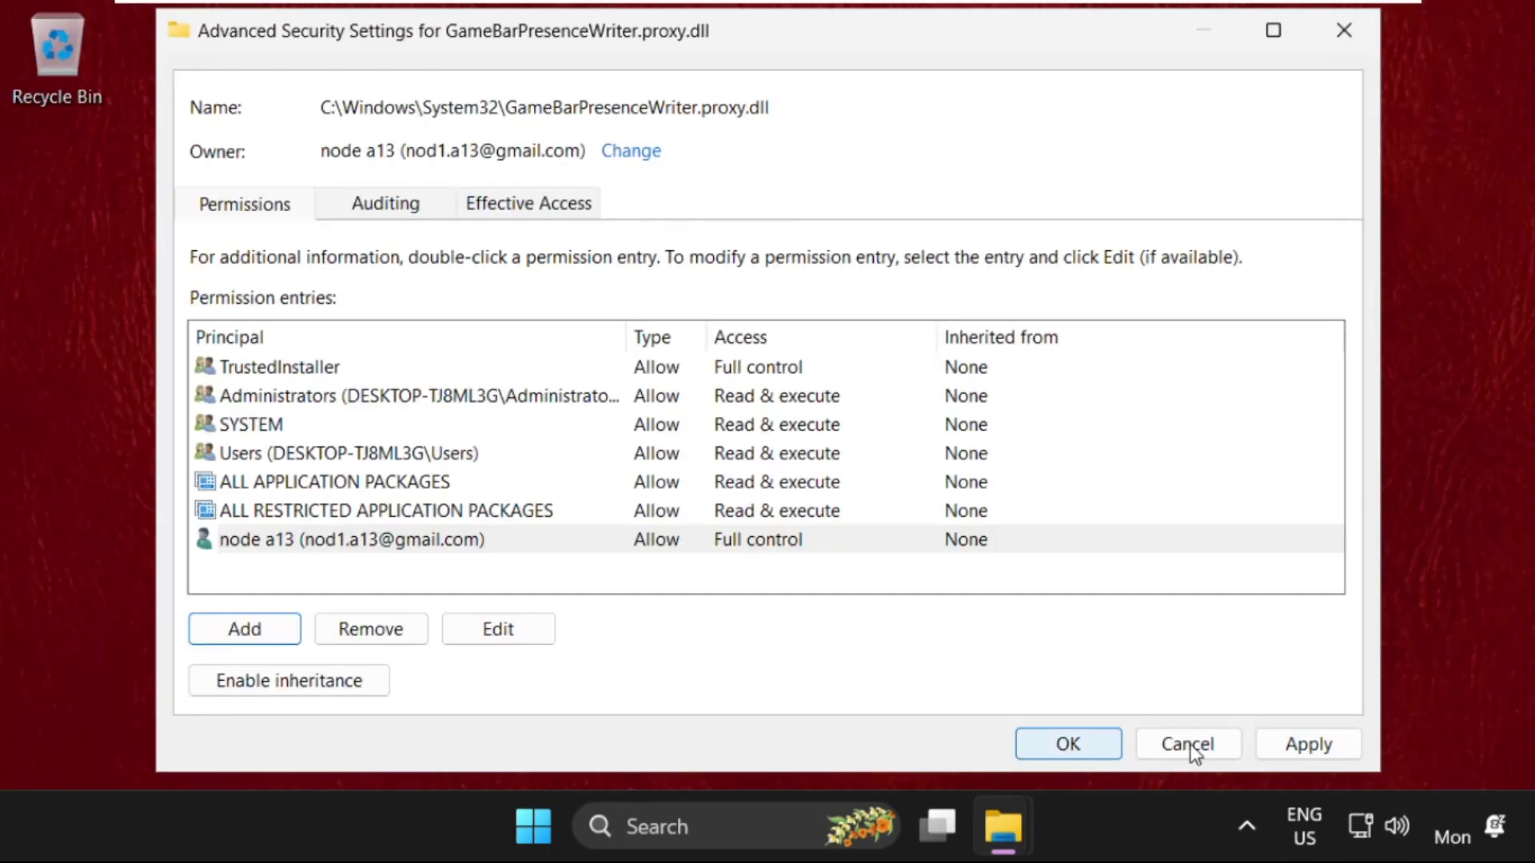
{"action": "left_click", "coordinate": [1299, 744]}
{"action": "left_click", "coordinate": [915, 539]}
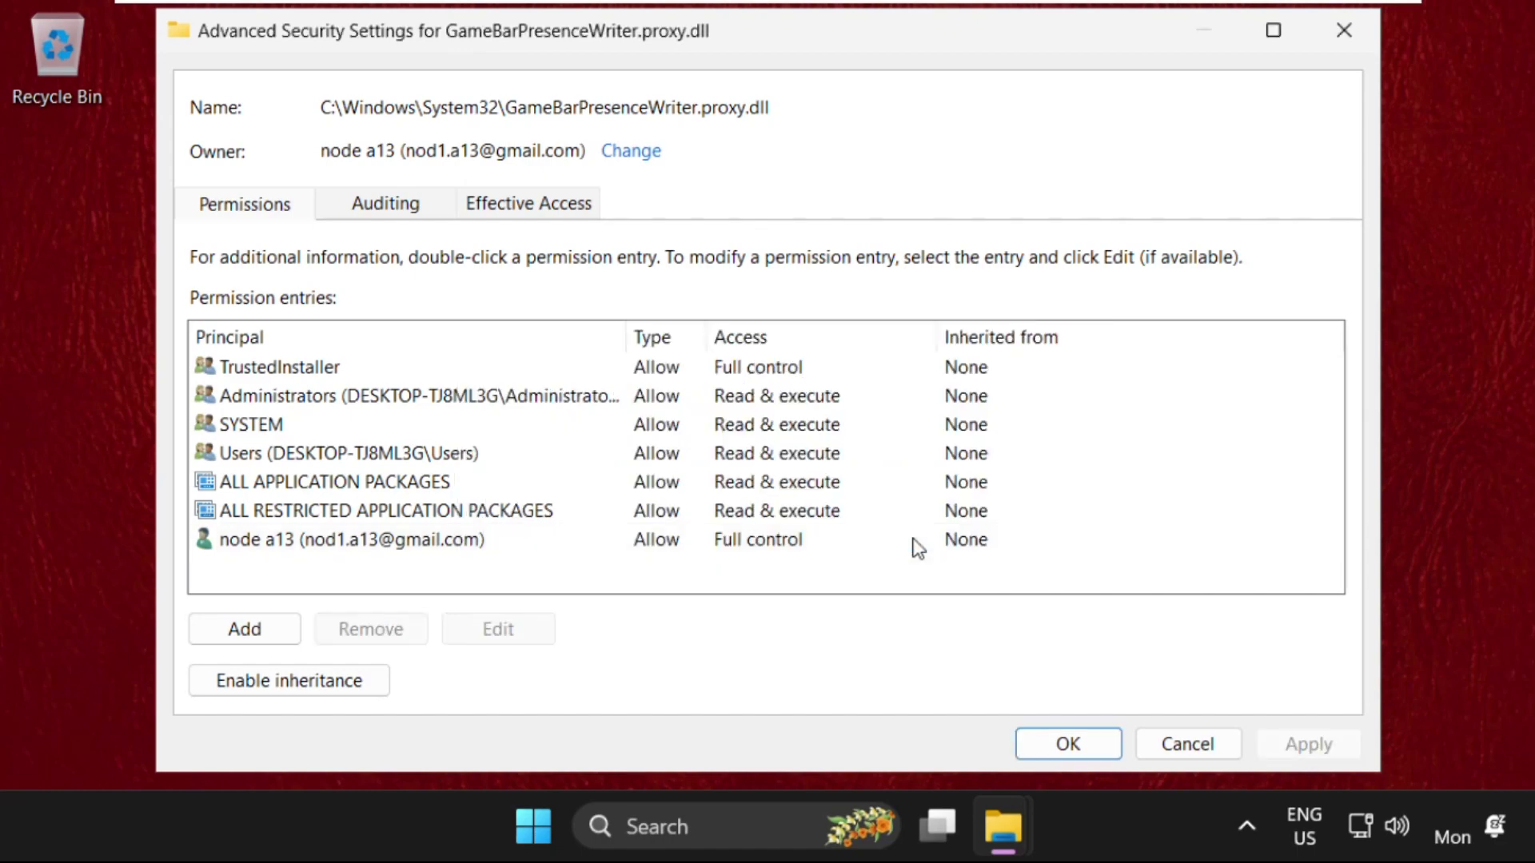
{"action": "left_click", "coordinate": [1090, 750]}
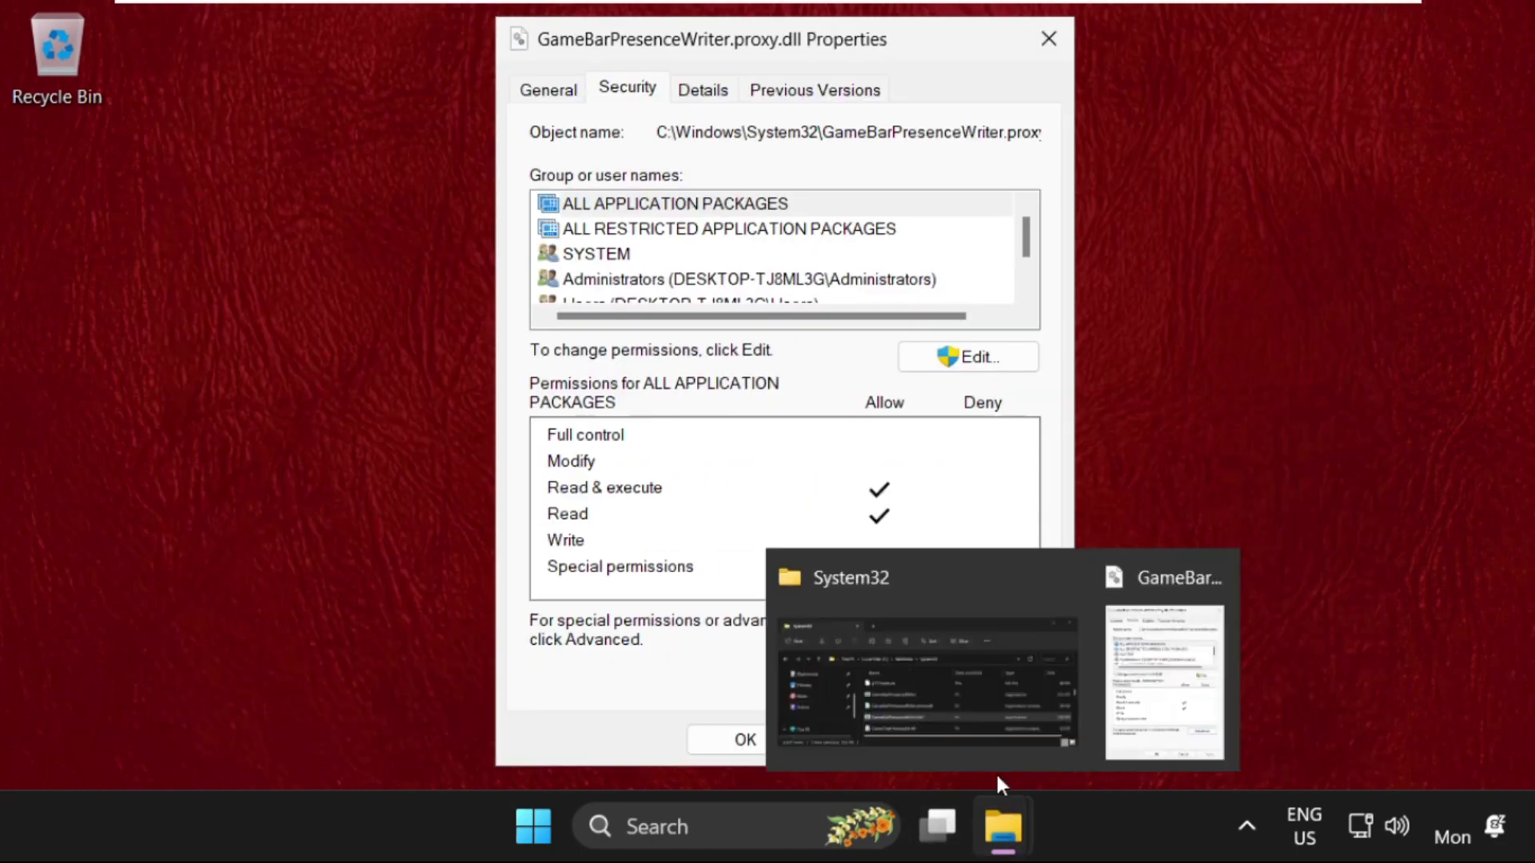
Return to the System32 folder and locate the GameBarPresenceWriterABC file in the listing.
{"action": "mouse_move", "coordinate": [1002, 826]}
{"action": "left_click", "coordinate": [963, 685]}
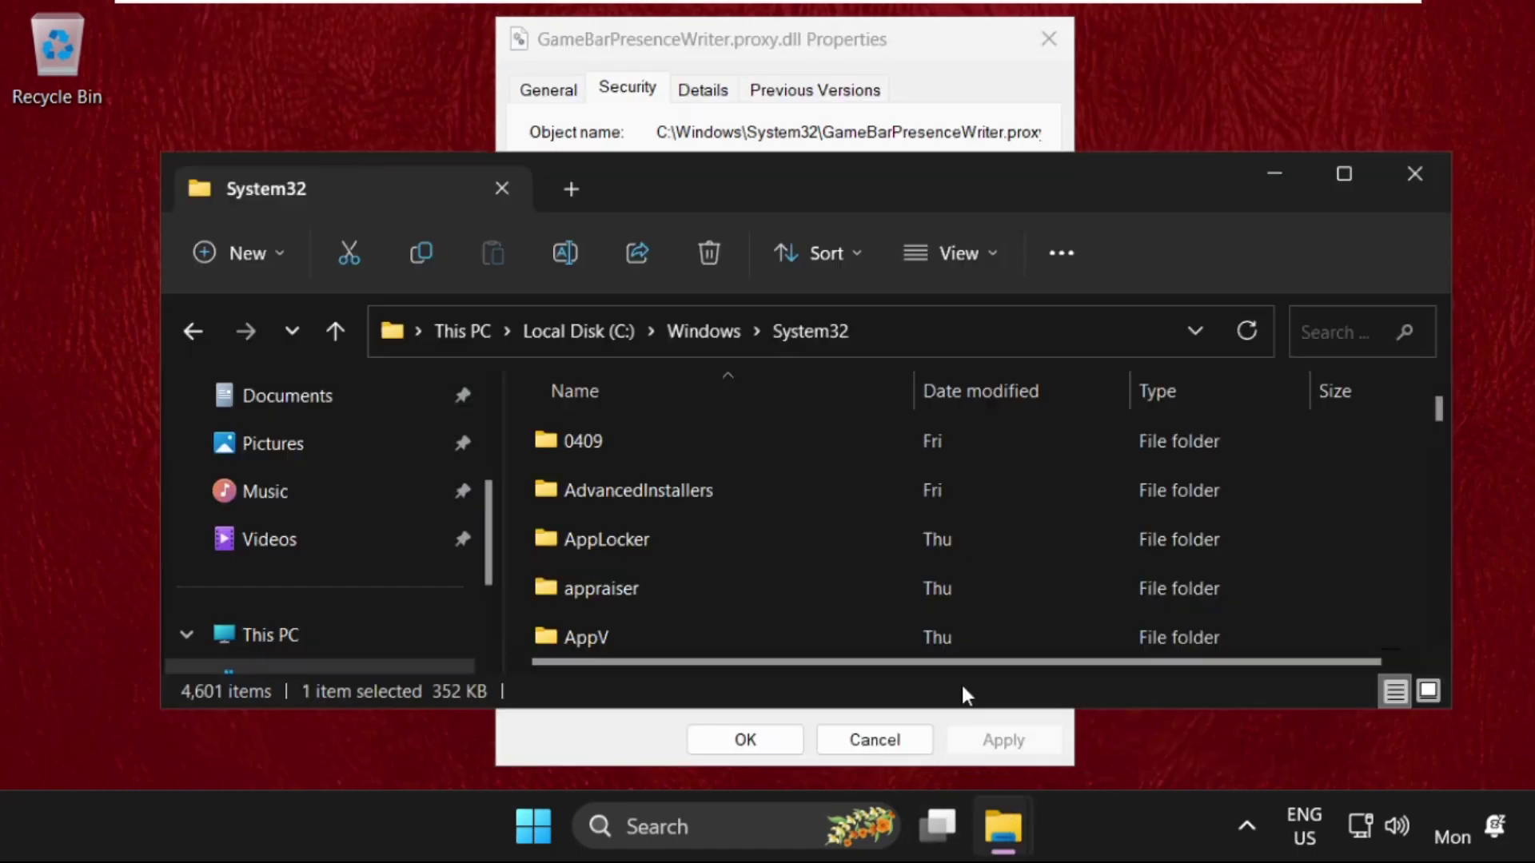
{"action": "left_click", "coordinate": [720, 532]}
{"action": "key", "text": "g"}
{"action": "key", "text": "g"}
{"action": "key", "text": "g"}
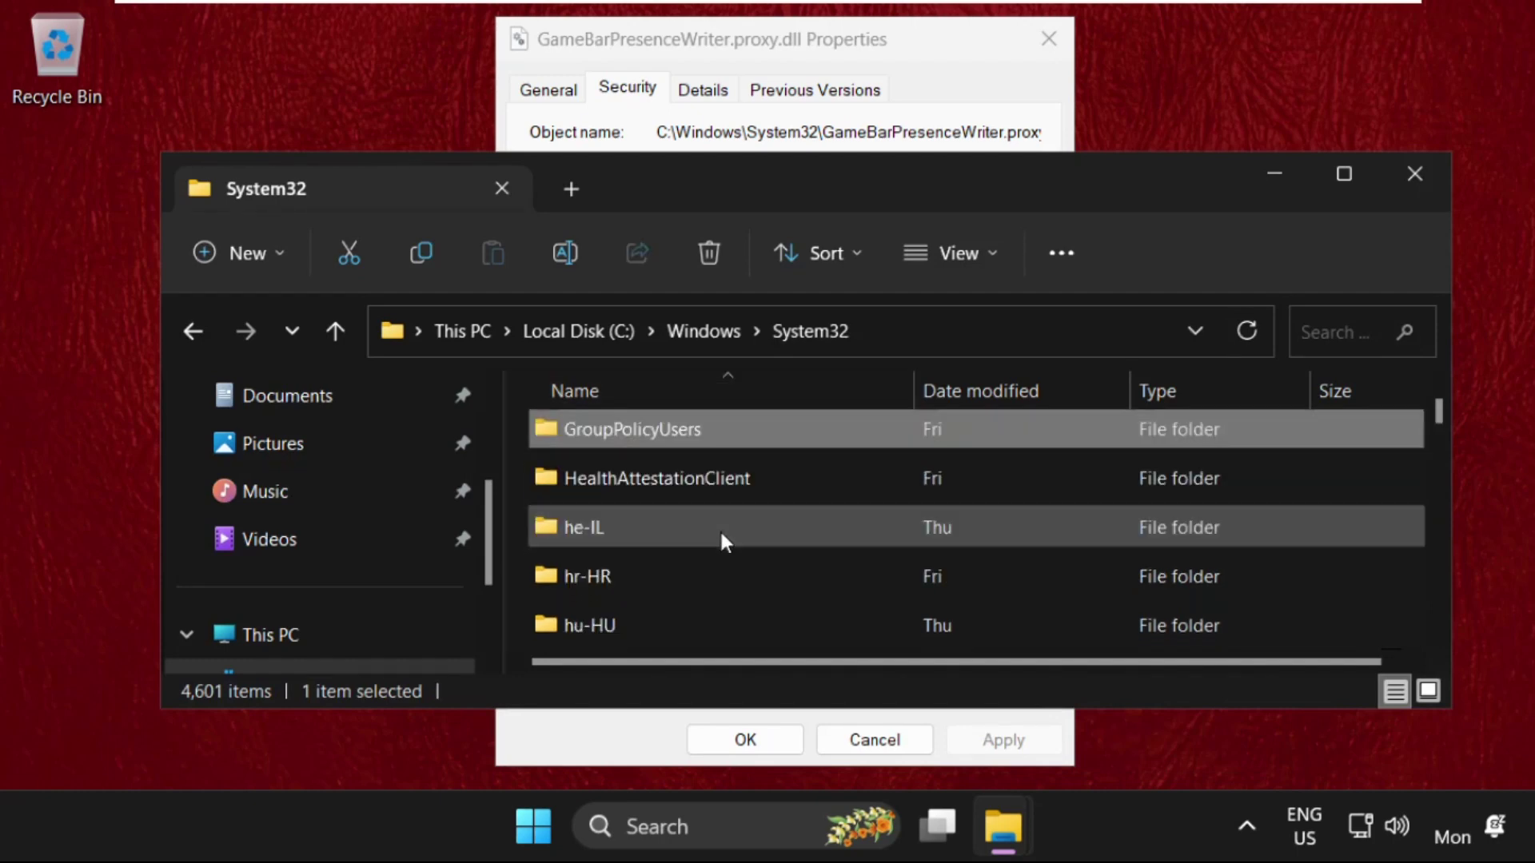
{"action": "key", "text": "g"}
{"action": "key", "text": "Down"}
{"action": "key", "text": "Down"}
{"action": "key", "text": "Down"}
{"action": "scroll", "coordinate": [721, 532], "scroll_direction": "down", "scroll_amount": 2}
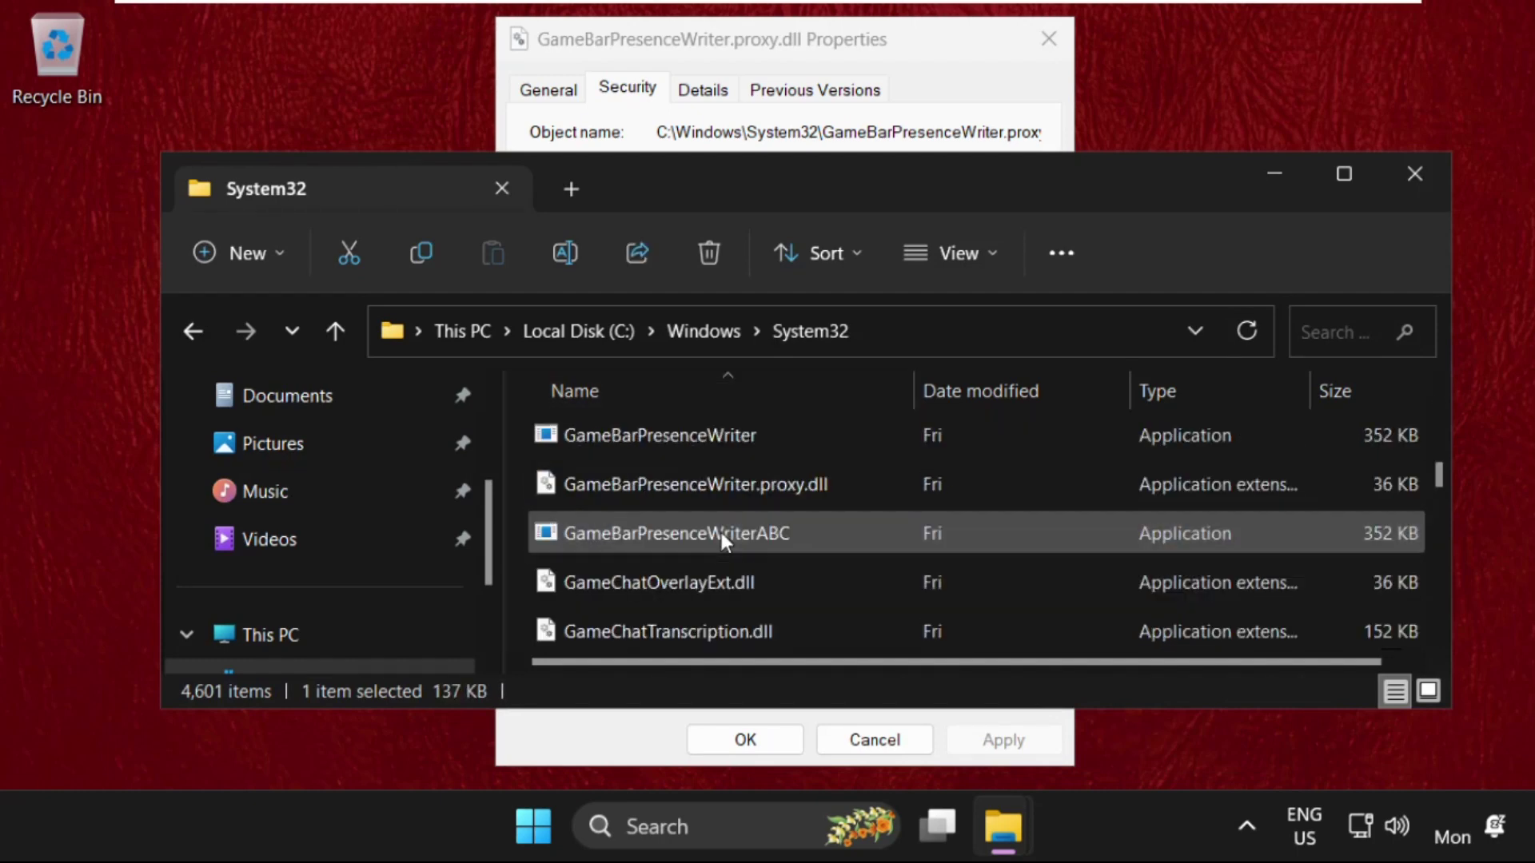
{"action": "scroll", "coordinate": [721, 533], "scroll_direction": "up", "scroll_amount": 10}
{"action": "scroll", "coordinate": [721, 532], "scroll_direction": "down", "scroll_amount": 10}
{"action": "scroll", "coordinate": [721, 533], "scroll_direction": "down", "scroll_amount": 1}
{"action": "scroll", "coordinate": [721, 532], "scroll_direction": "up", "scroll_amount": 1}
{"action": "left_click", "coordinate": [679, 534]}
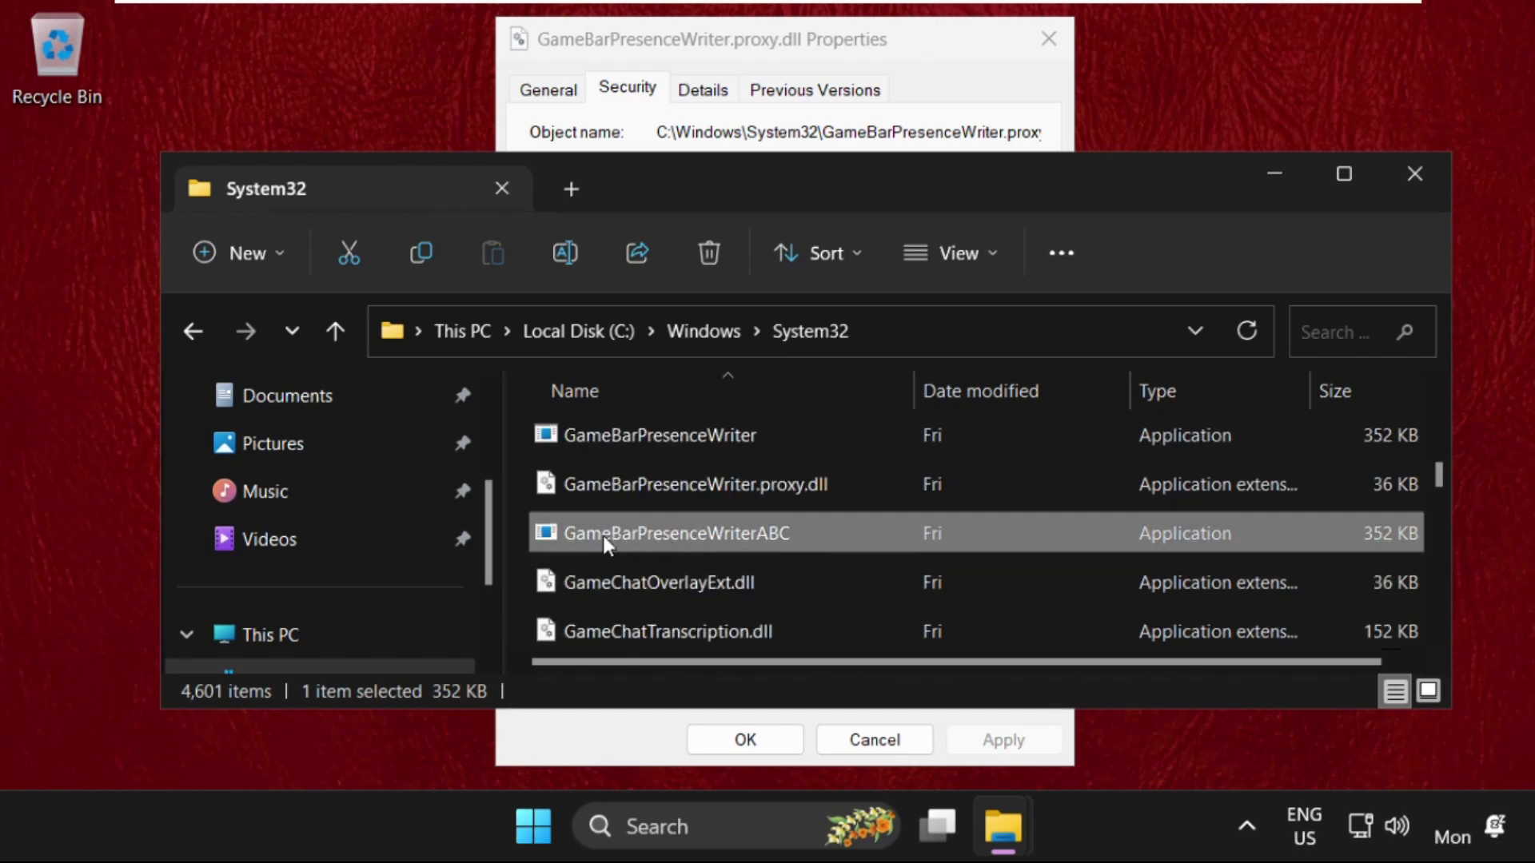
Start renaming GameBarPresenceWriterABC, review the name and ABC suffix, then leave it unchanged and close the folder.
{"action": "right_click", "coordinate": [700, 536]}
{"action": "left_click", "coordinate": [817, 511]}
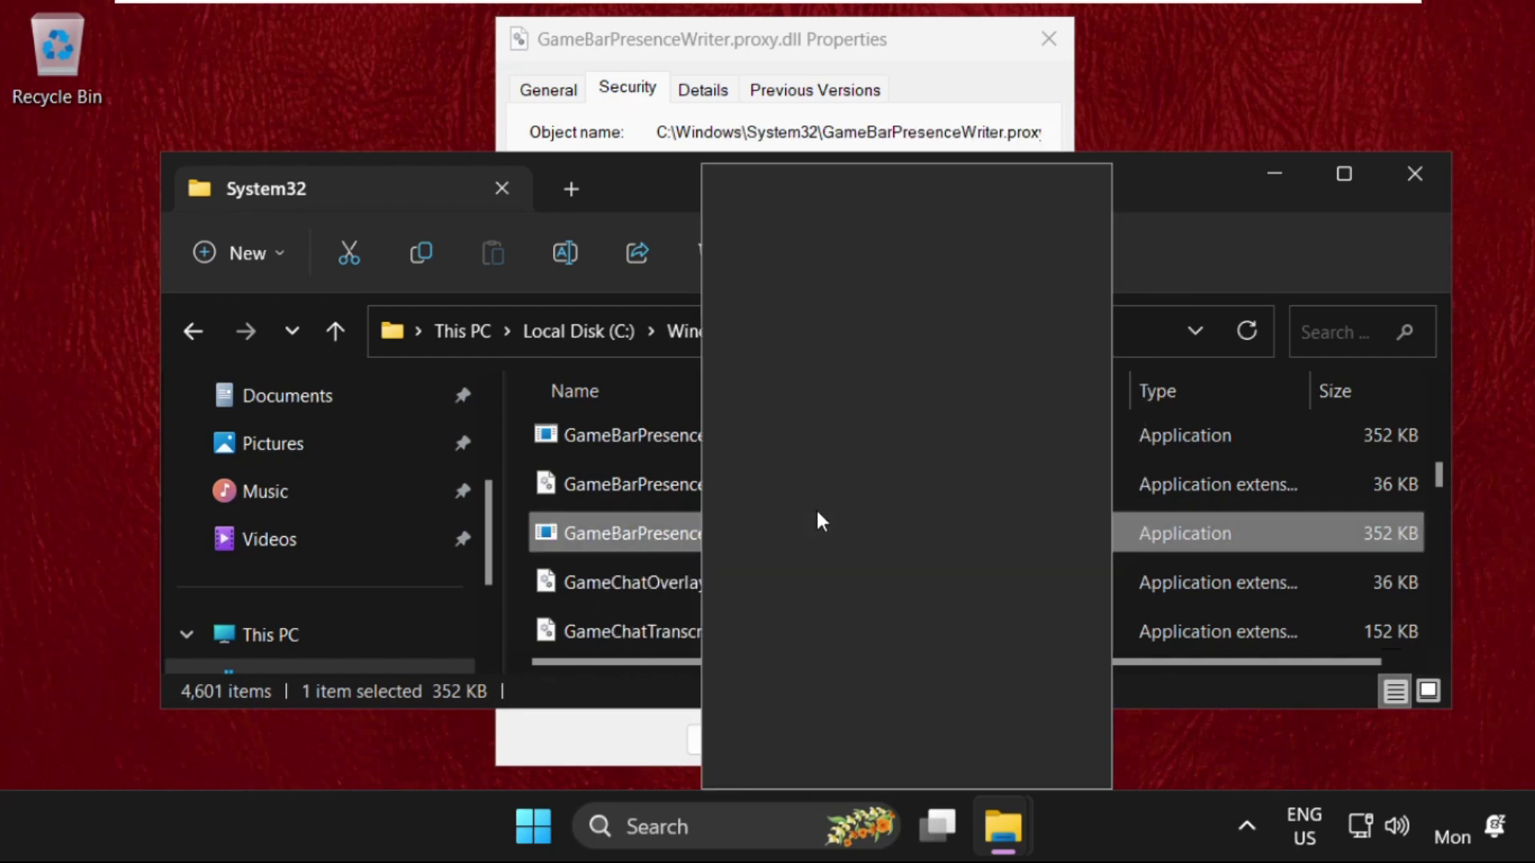
{"action": "left_click", "coordinate": [821, 723]}
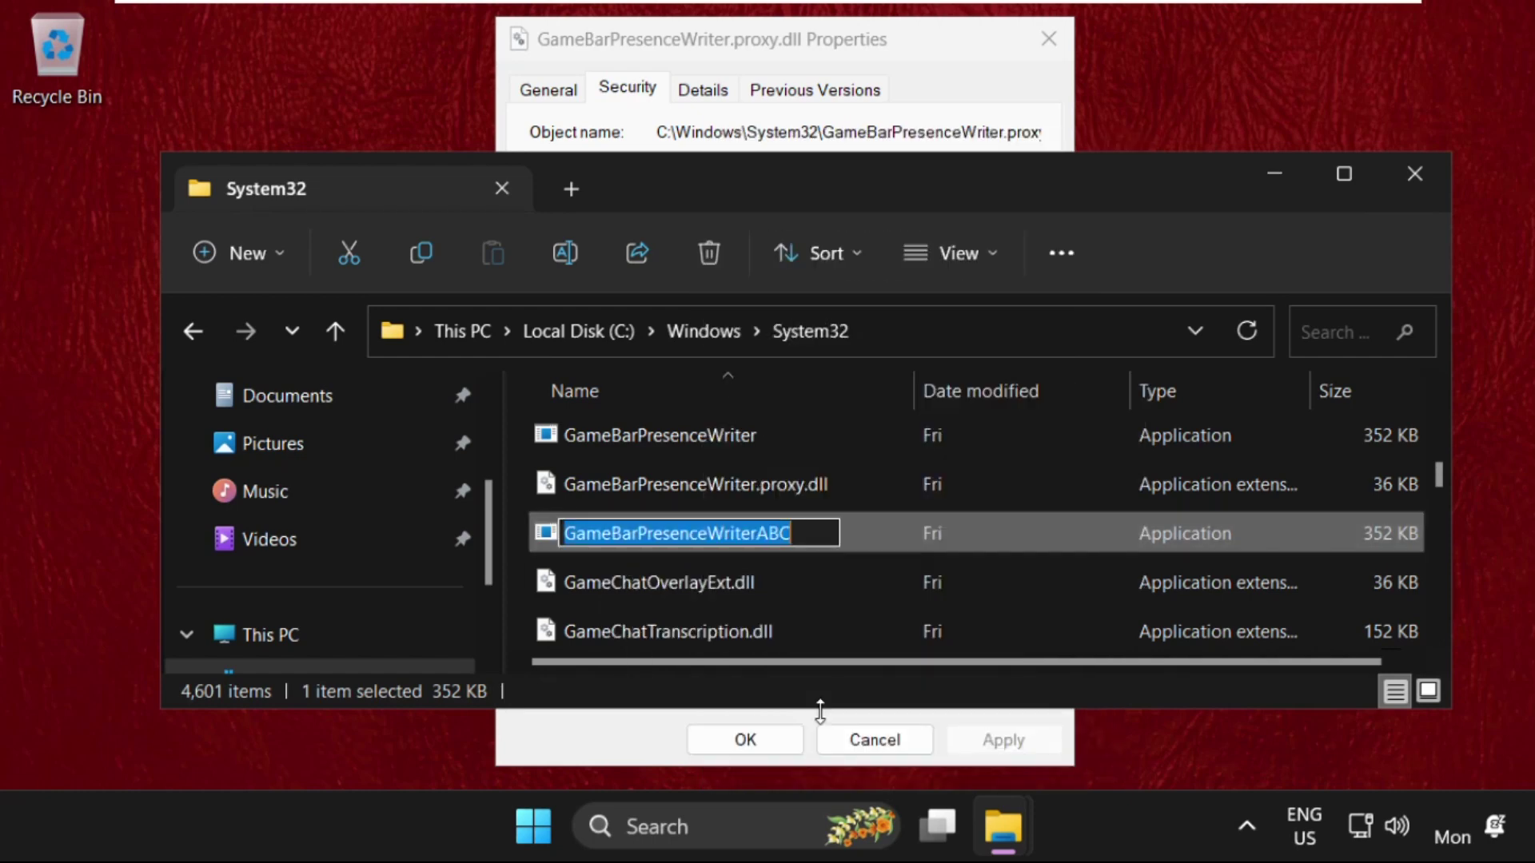
{"action": "left_click", "coordinate": [813, 535]}
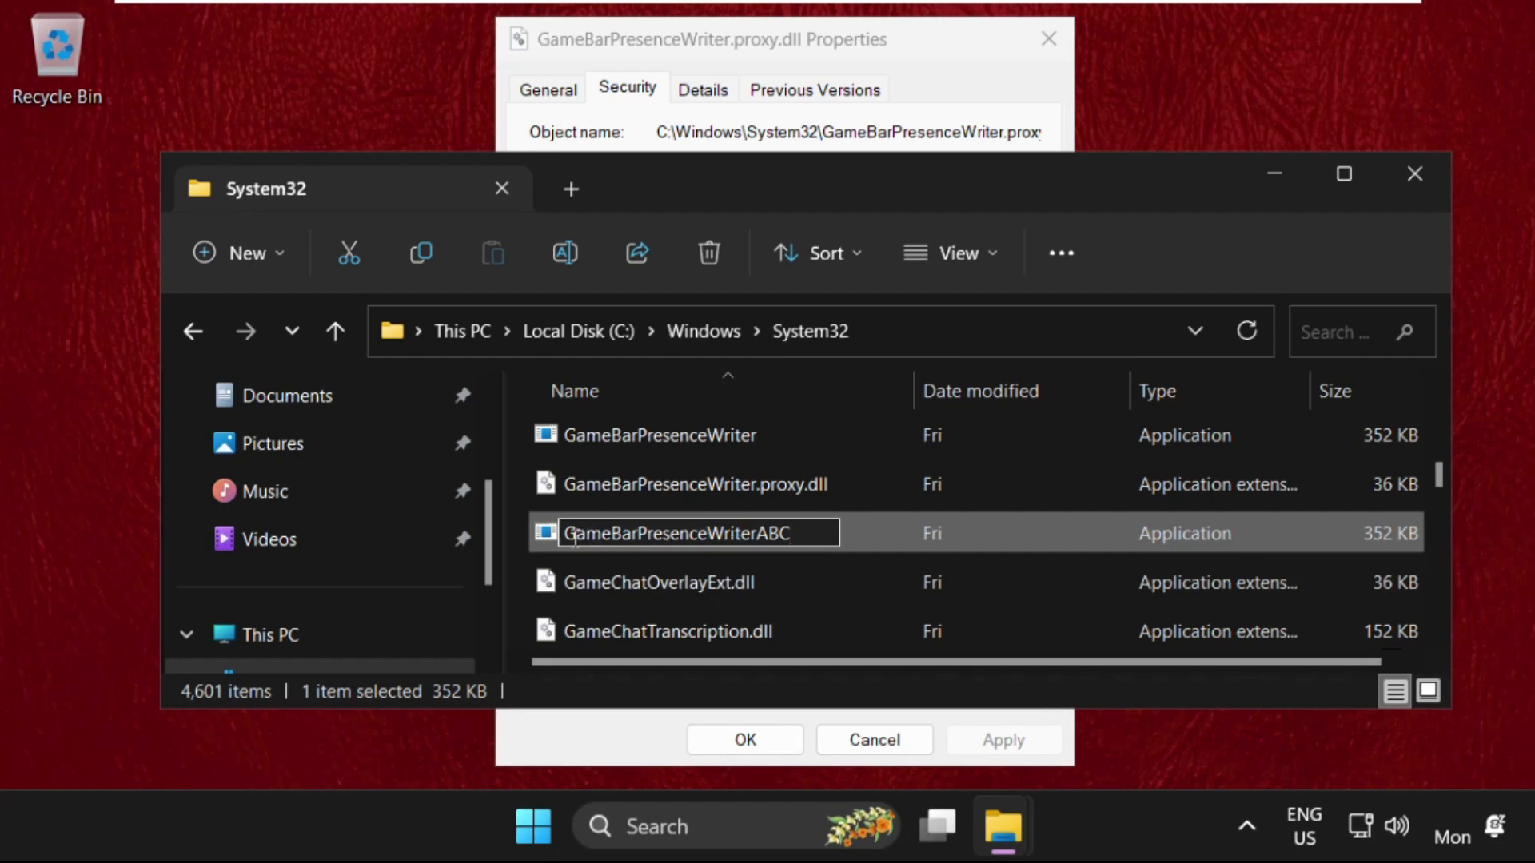
{"action": "left_click_drag", "start_coordinate": [571, 535], "coordinate": [761, 535]}
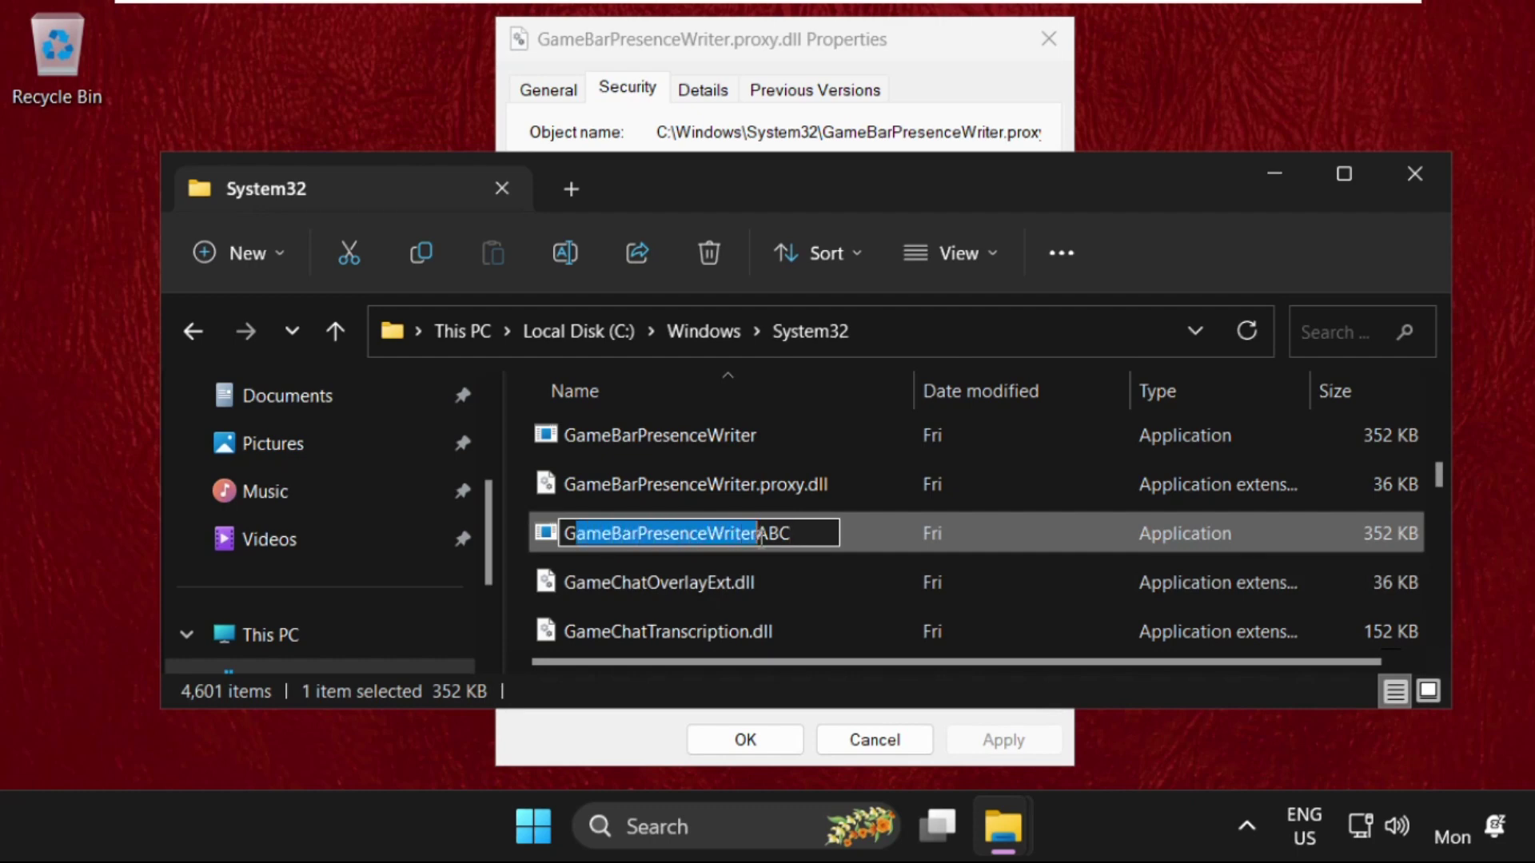
{"action": "left_click_drag", "start_coordinate": [795, 535], "coordinate": [758, 535]}
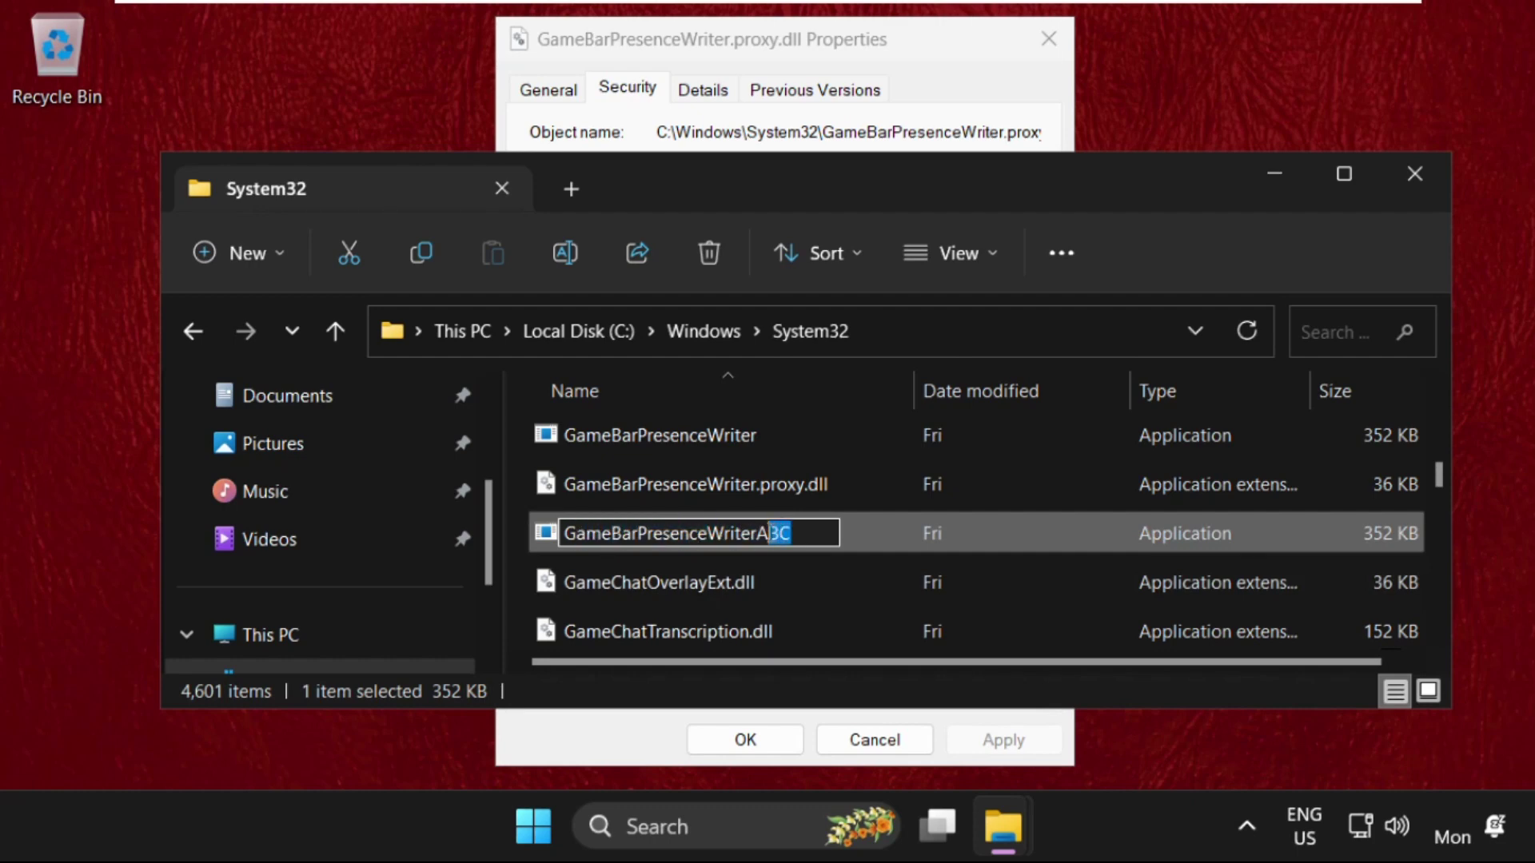
{"action": "left_click", "coordinate": [824, 532]}
{"action": "left_click", "coordinate": [1412, 177]}
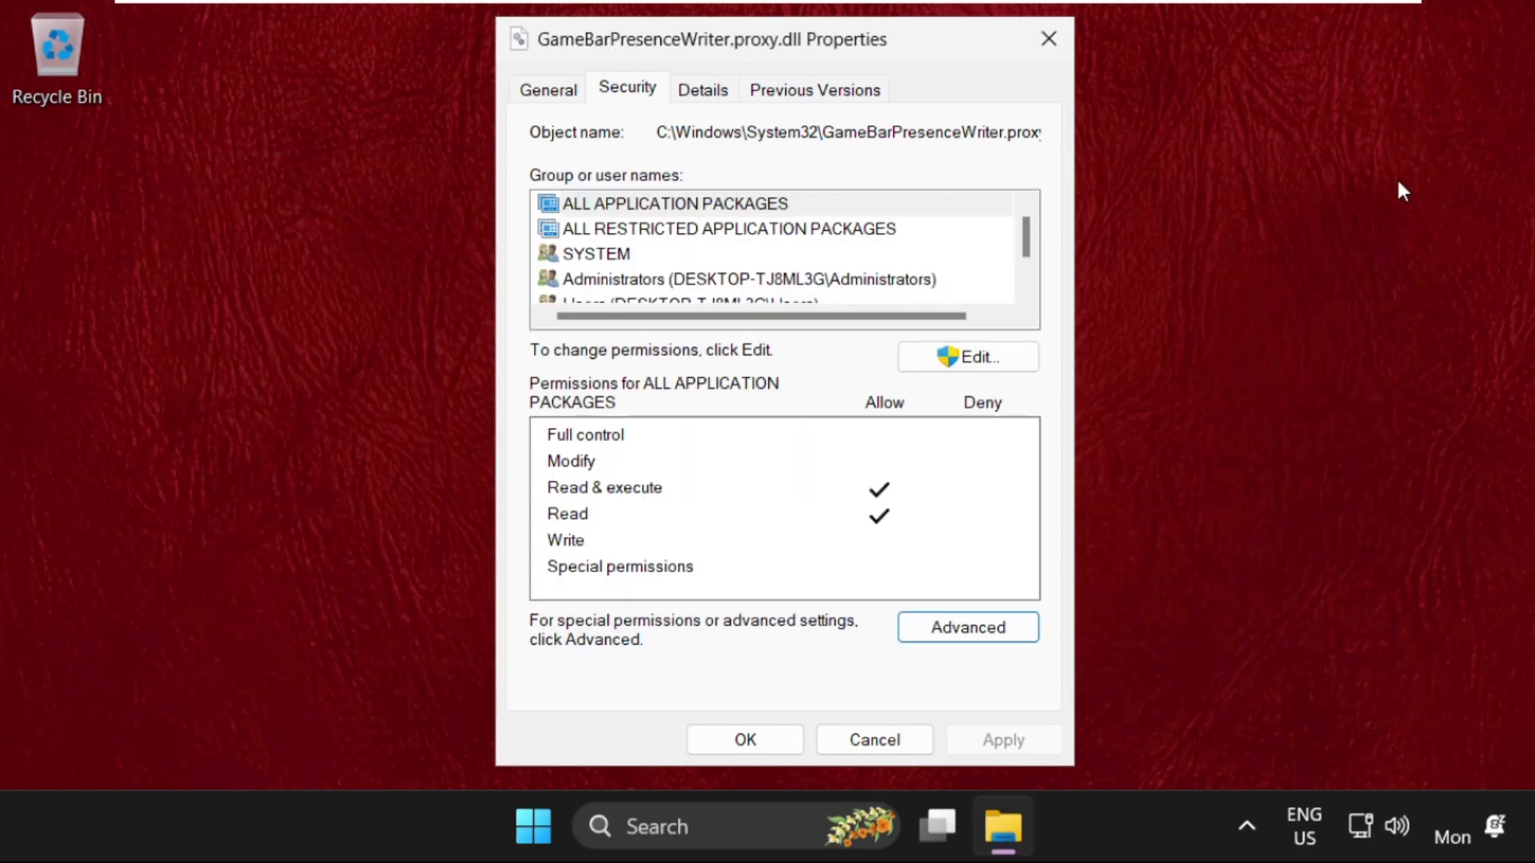
Dismiss the DLL's Properties and restart the computer from the Start menu power options.
{"action": "left_click", "coordinate": [777, 743]}
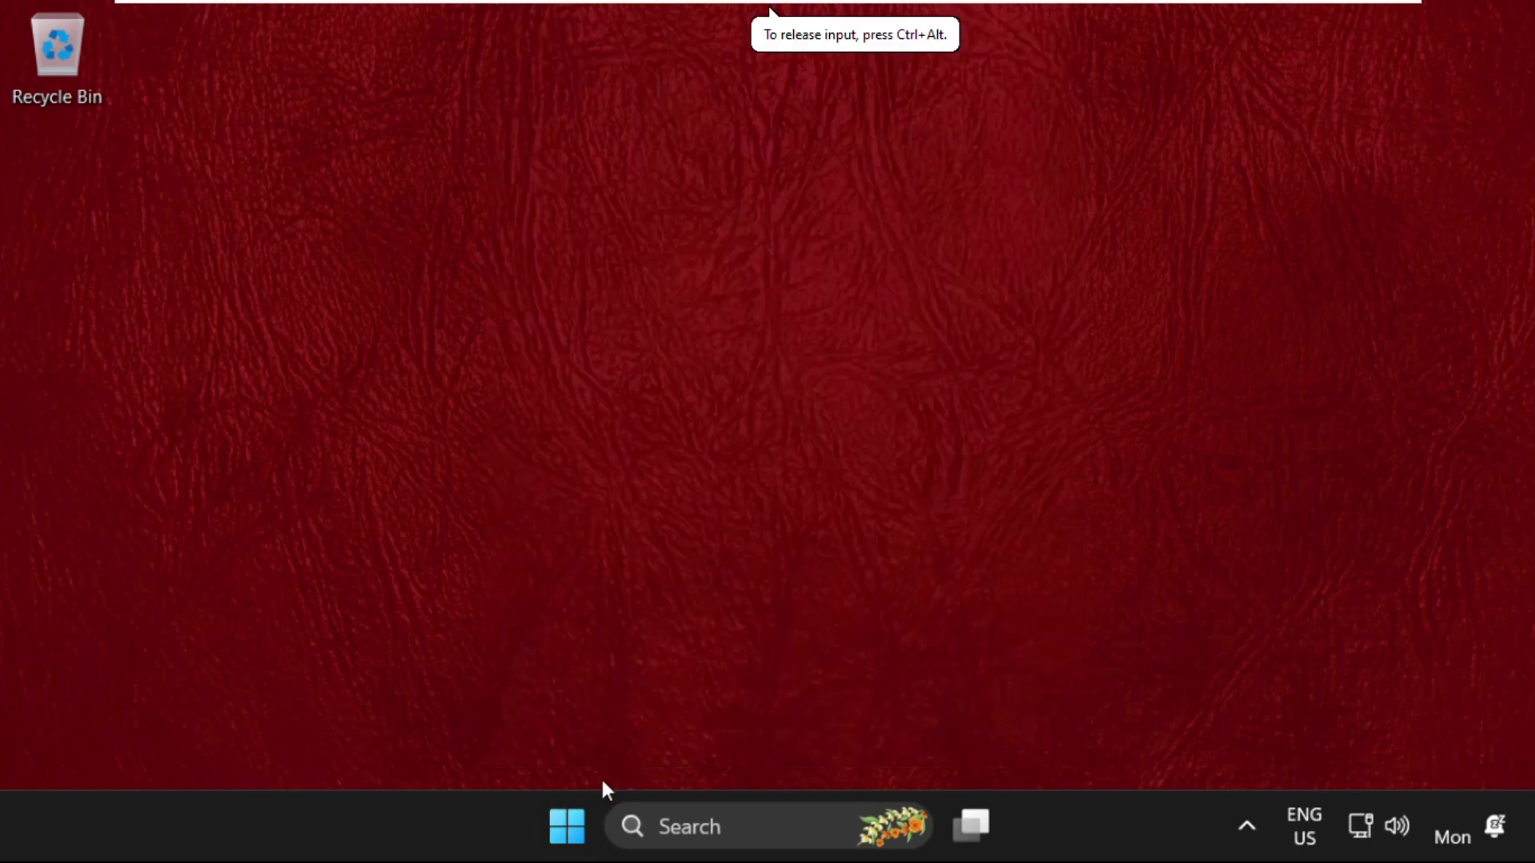
{"action": "left_click", "coordinate": [566, 825]}
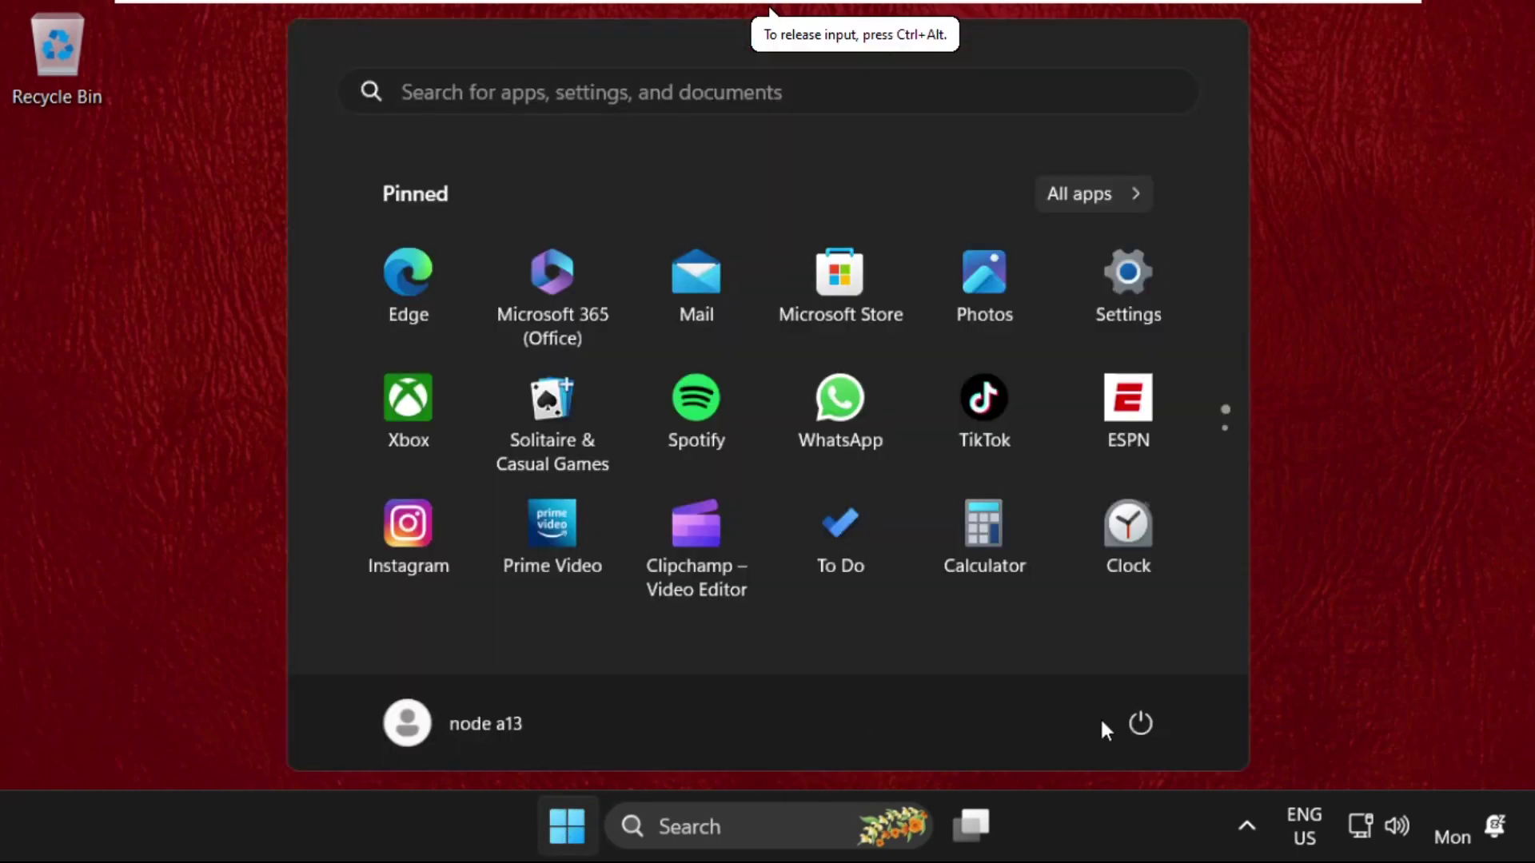
{"action": "left_click", "coordinate": [1140, 723]}
{"action": "left_click", "coordinate": [1171, 666]}
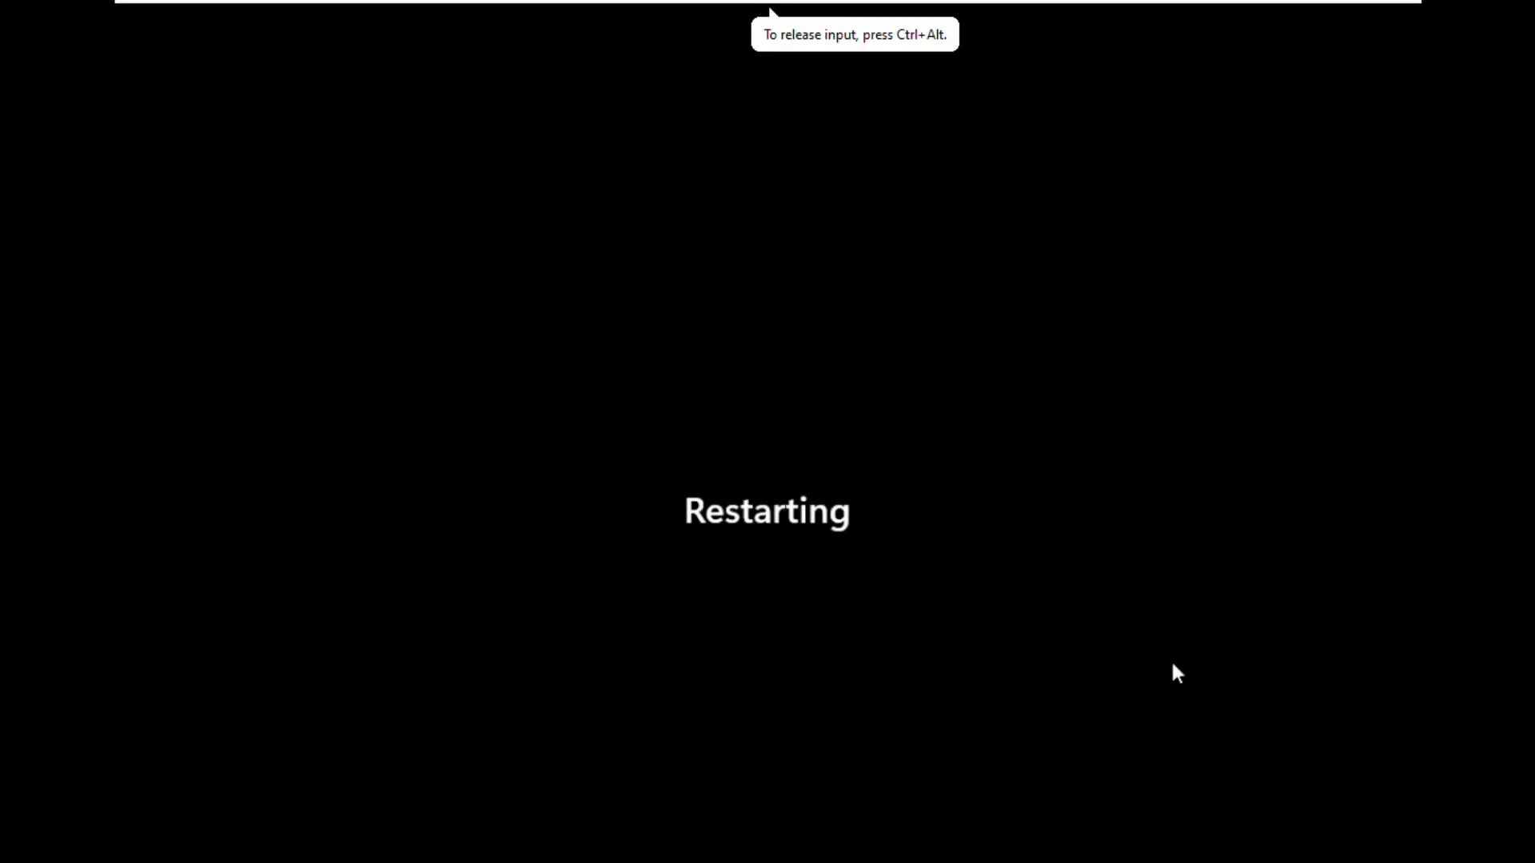